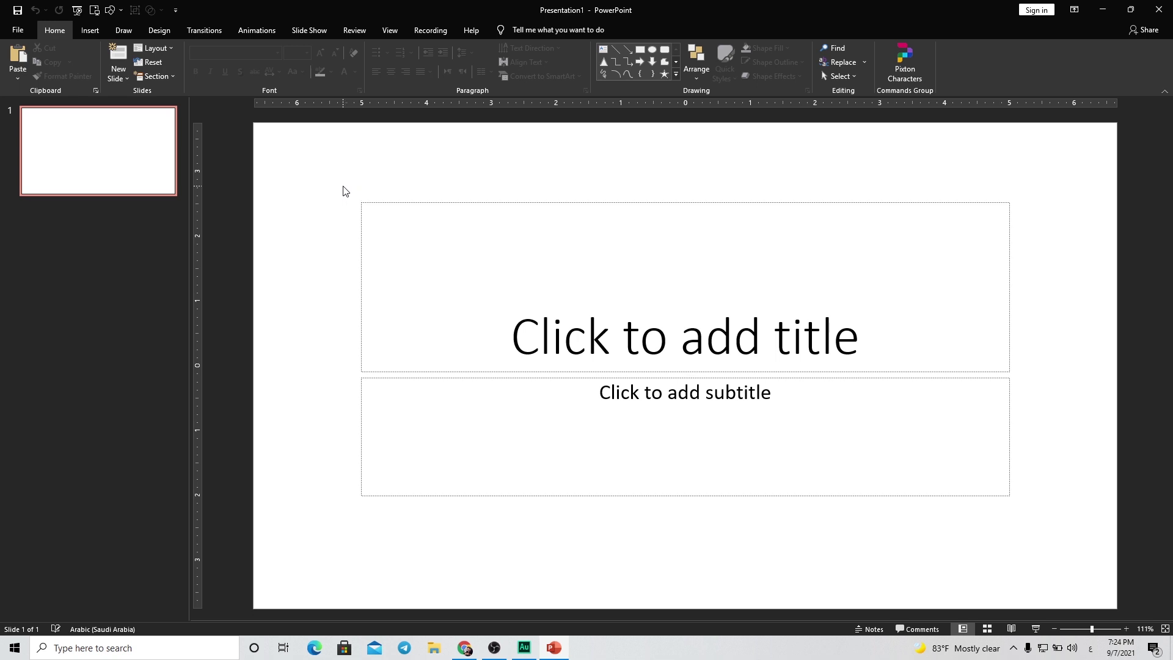
Switch the slide to the Blank layout.
{"action": "right_click", "coordinate": [316, 173]}
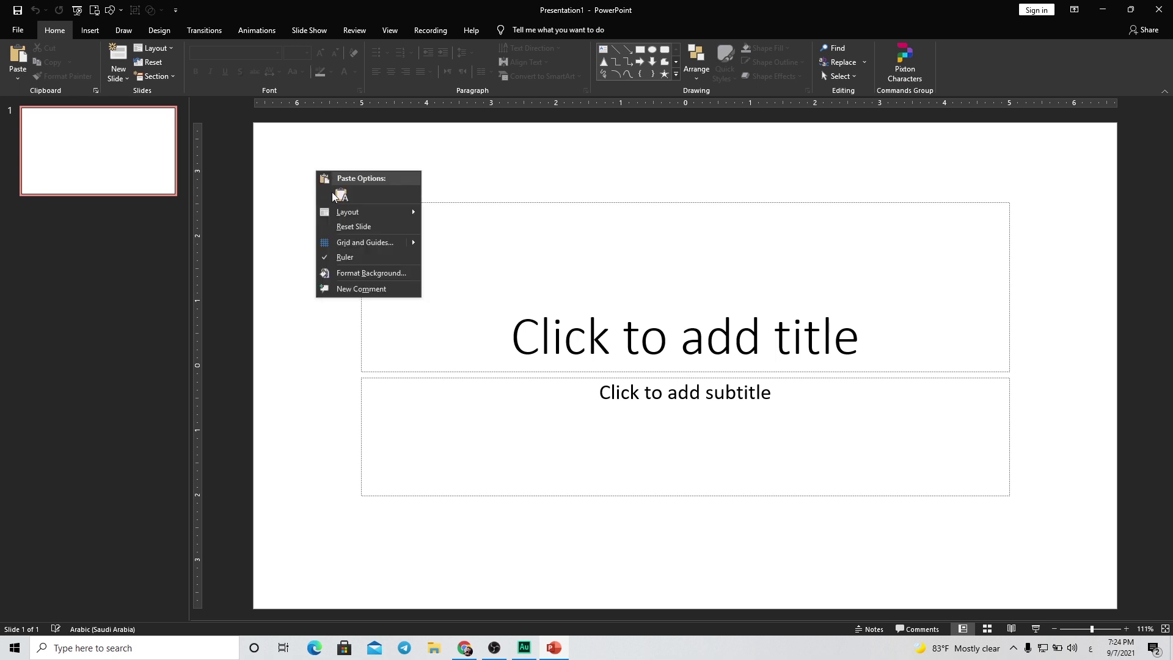
{"action": "mouse_move", "coordinate": [353, 208]}
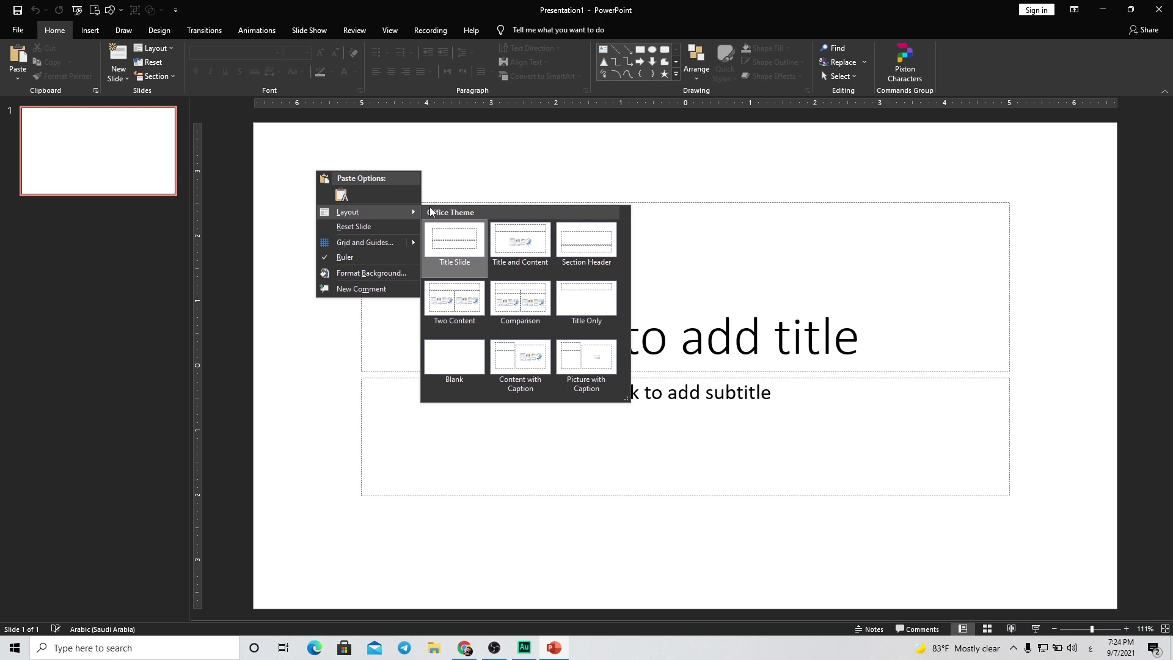
{"action": "left_click", "coordinate": [442, 362]}
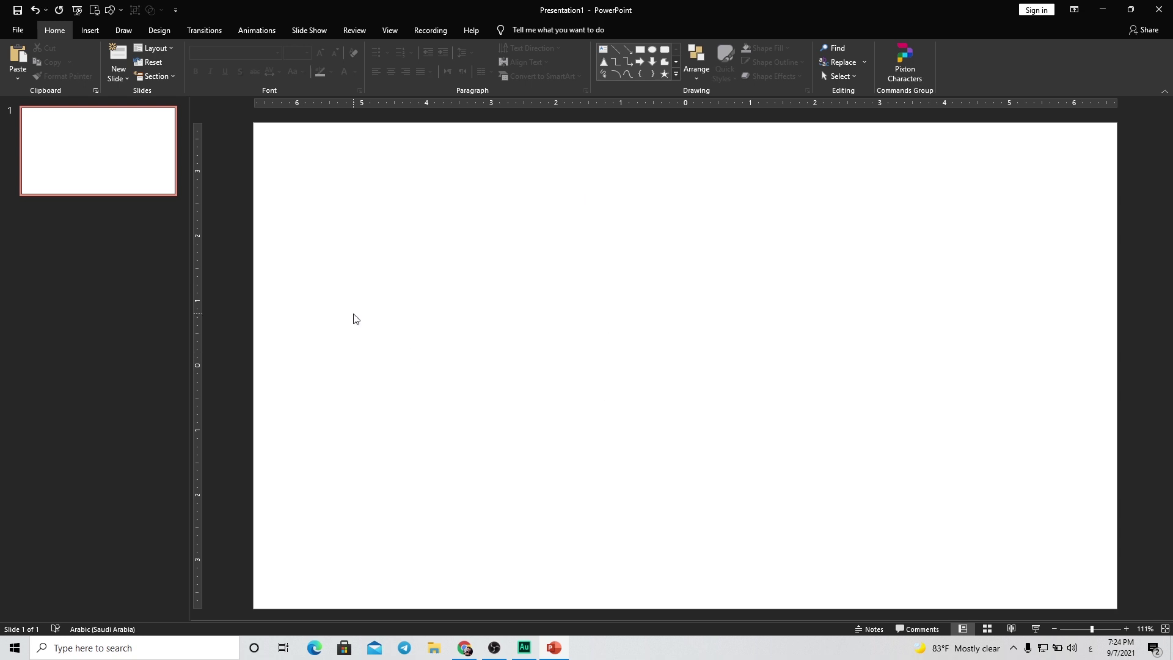
Draw a full-width rectangle band along the bottom of the slide.
{"action": "left_click", "coordinate": [91, 31]}
{"action": "left_click", "coordinate": [195, 58]}
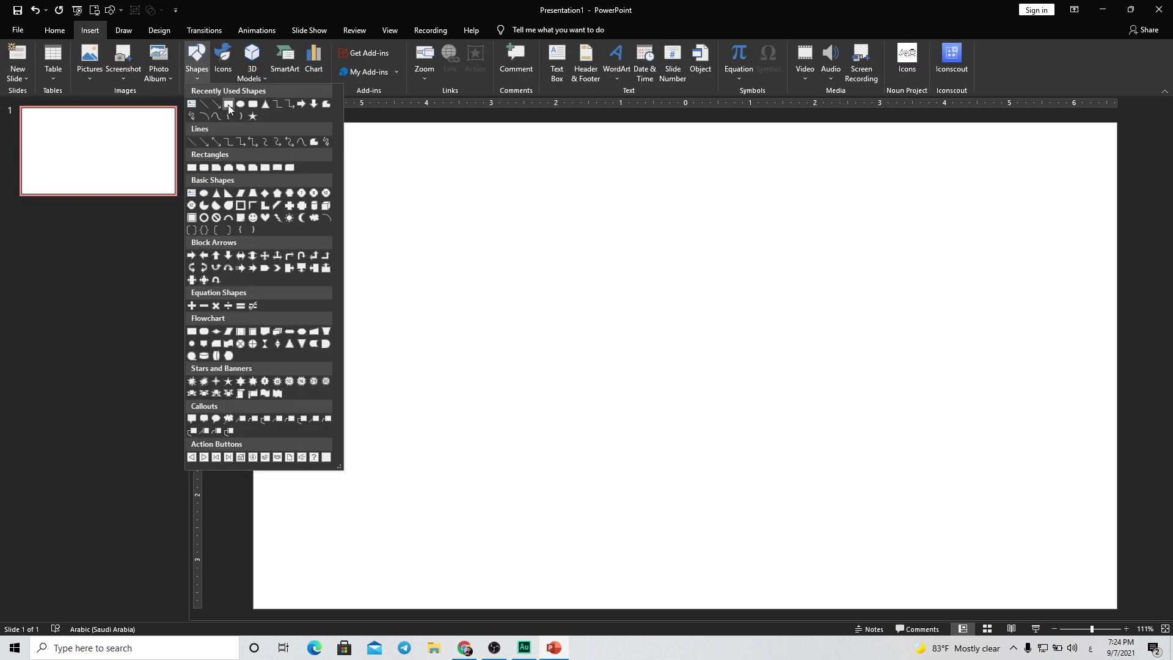
{"action": "left_click", "coordinate": [230, 110]}
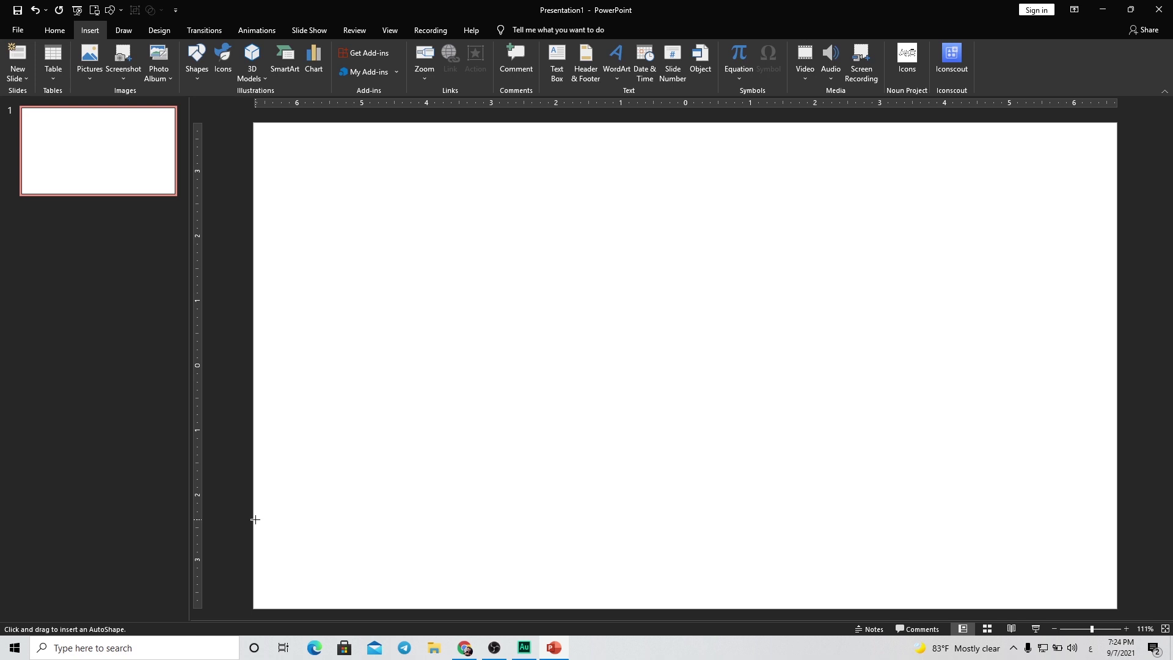
{"action": "left_click_drag", "start_coordinate": [254, 519], "coordinate": [1114, 564]}
{"action": "left_click_drag", "start_coordinate": [879, 547], "coordinate": [879, 558]}
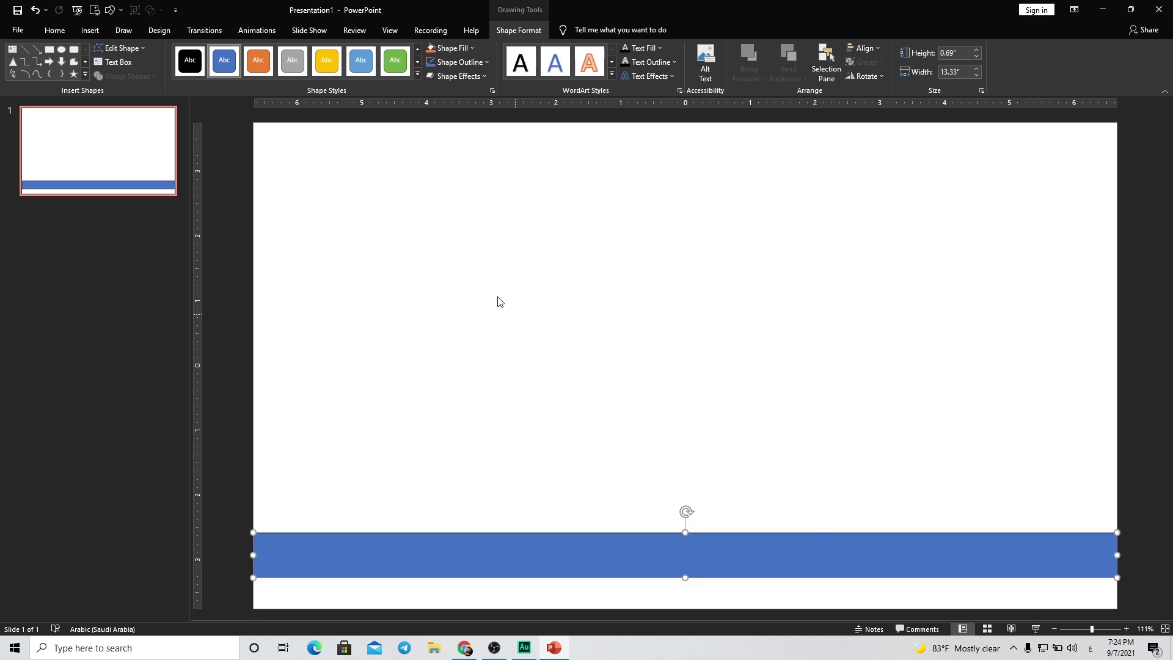
Remove the band's outline and fill it dark red.
{"action": "left_click", "coordinate": [474, 63]}
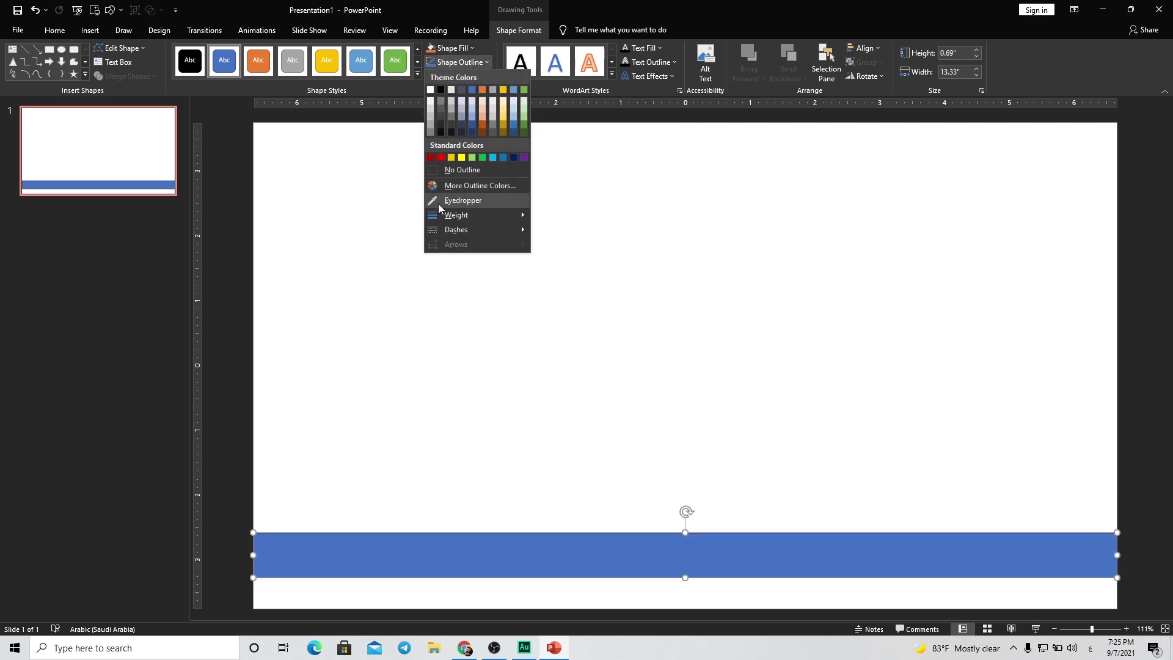
{"action": "left_click", "coordinate": [441, 171]}
{"action": "left_click", "coordinate": [450, 48]}
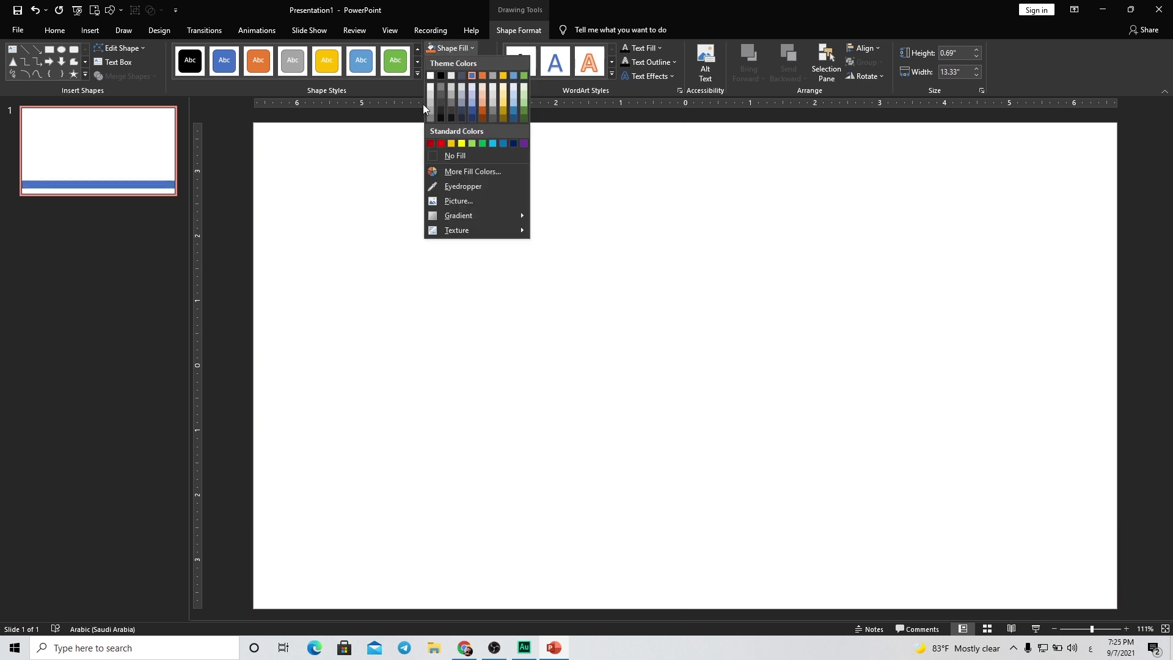
{"action": "left_click", "coordinate": [430, 144]}
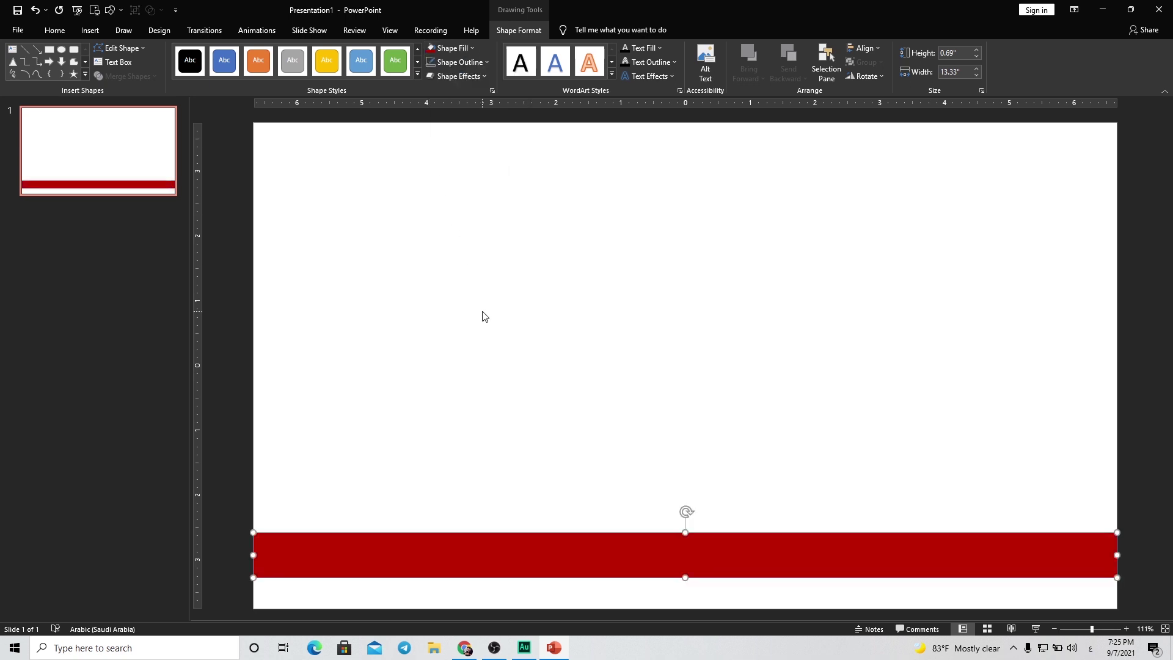
{"action": "left_click", "coordinate": [90, 30]}
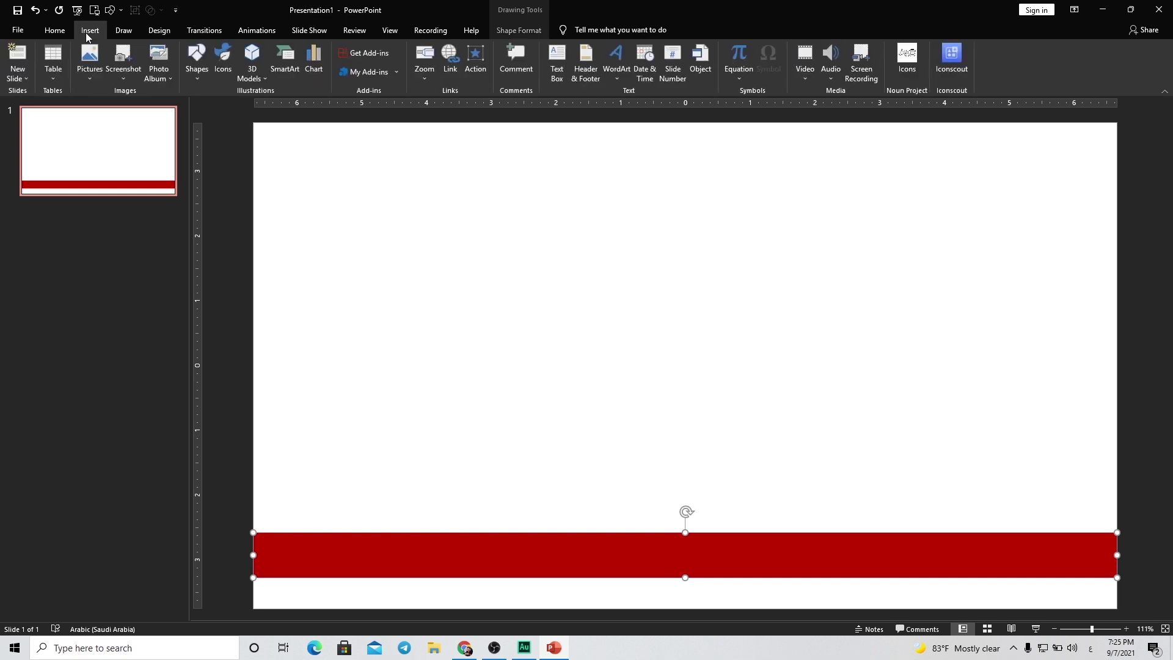
Insert a text box with =rand() sample text, keeping only the first paragraph.
{"action": "left_click", "coordinate": [556, 61]}
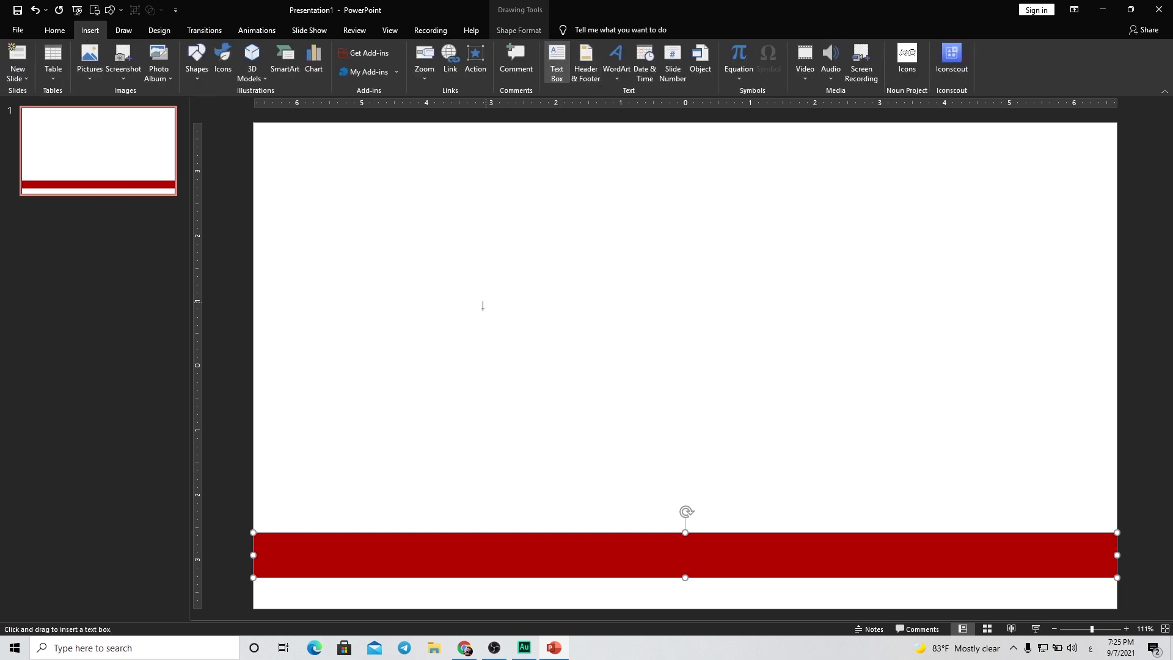
{"action": "left_click_drag", "start_coordinate": [404, 306], "coordinate": [606, 384]}
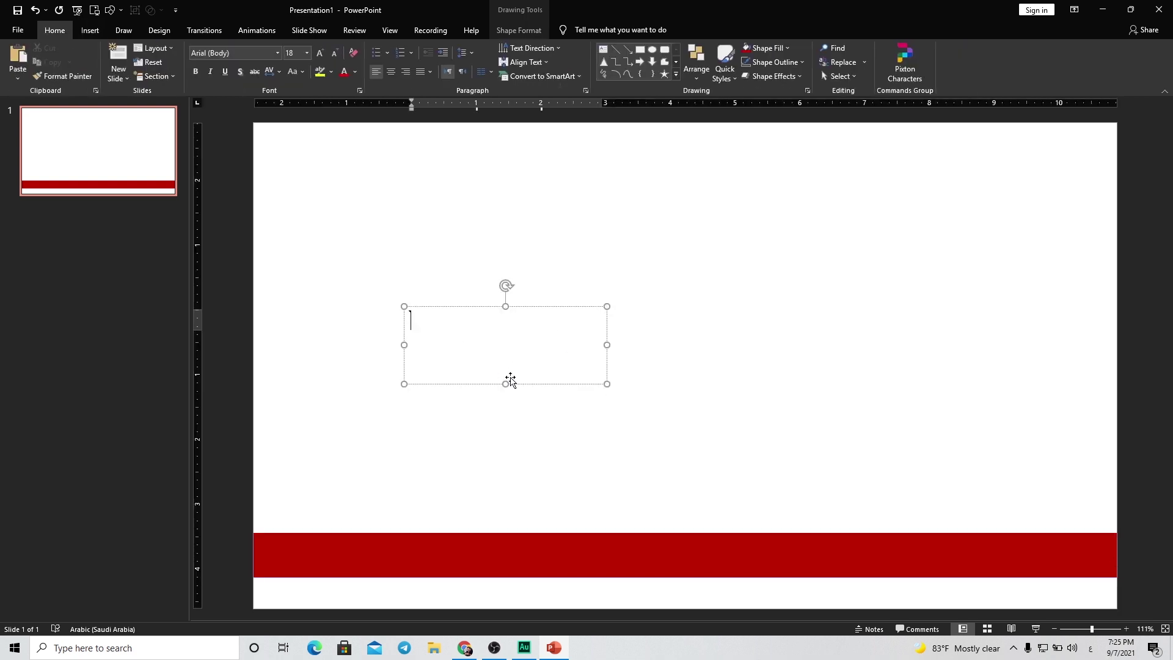
{"action": "key", "text": "alt+shift"}
{"action": "type", "text": "=ra"}
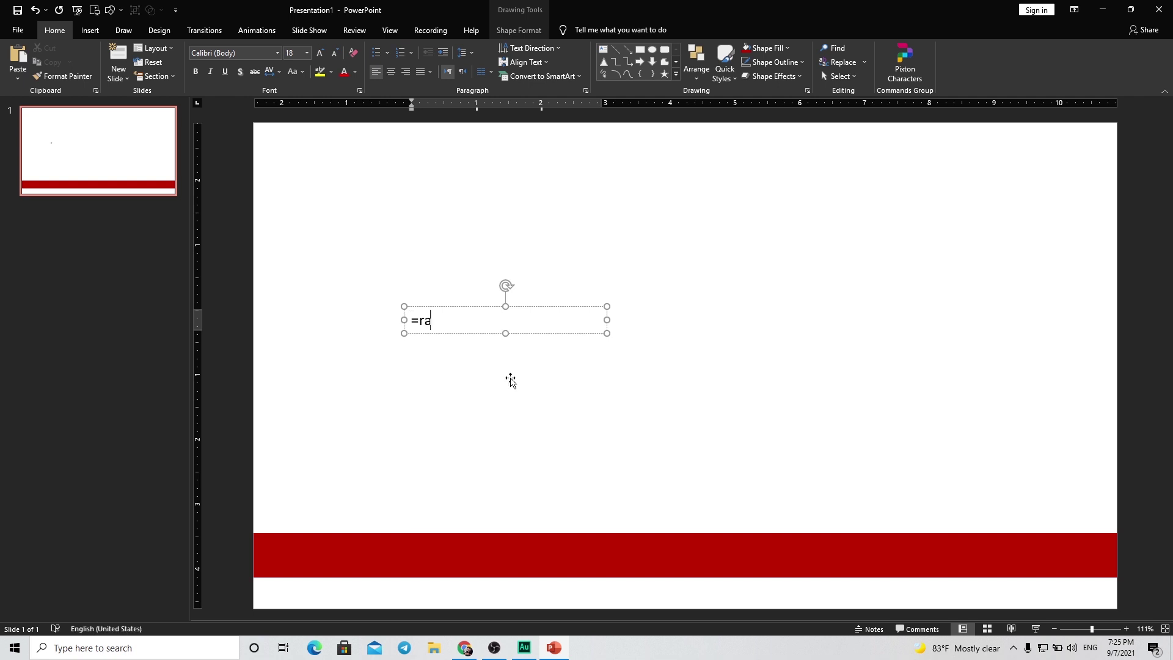
{"action": "type", "text": "nd()"}
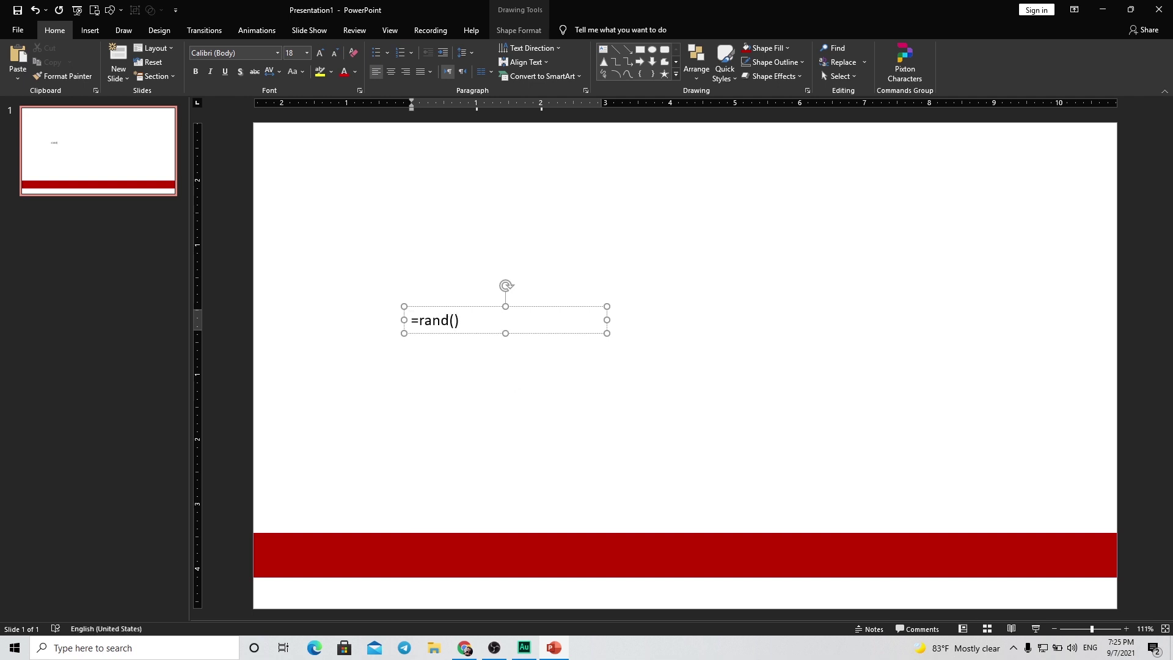
{"action": "key", "text": "Return"}
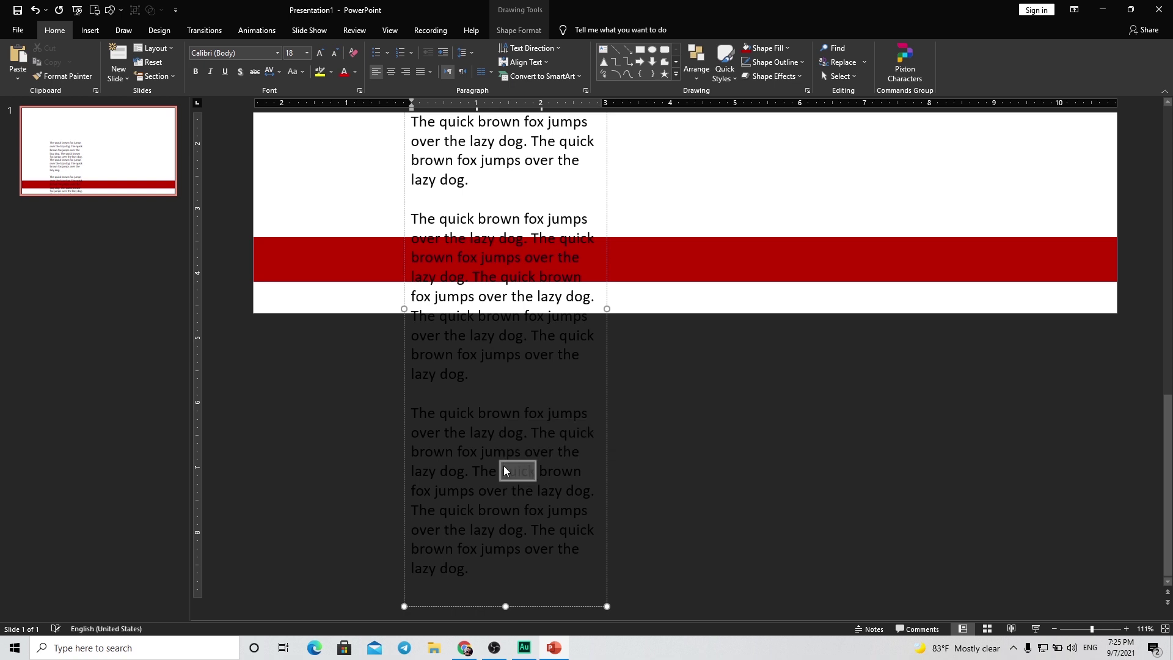
{"action": "triple_click", "coordinate": [503, 466]}
{"action": "key", "text": "Delete"}
{"action": "triple_click", "coordinate": [498, 414]}
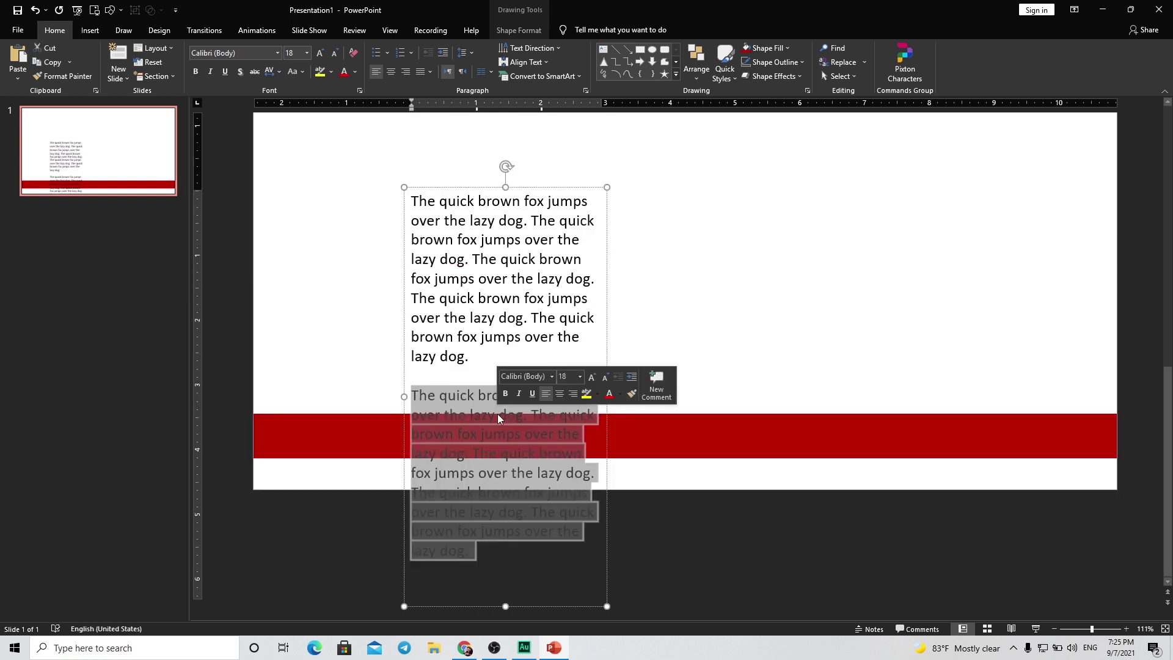
{"action": "key", "text": "Delete"}
{"action": "key", "text": "Delete"}
{"action": "key", "text": "Delete"}
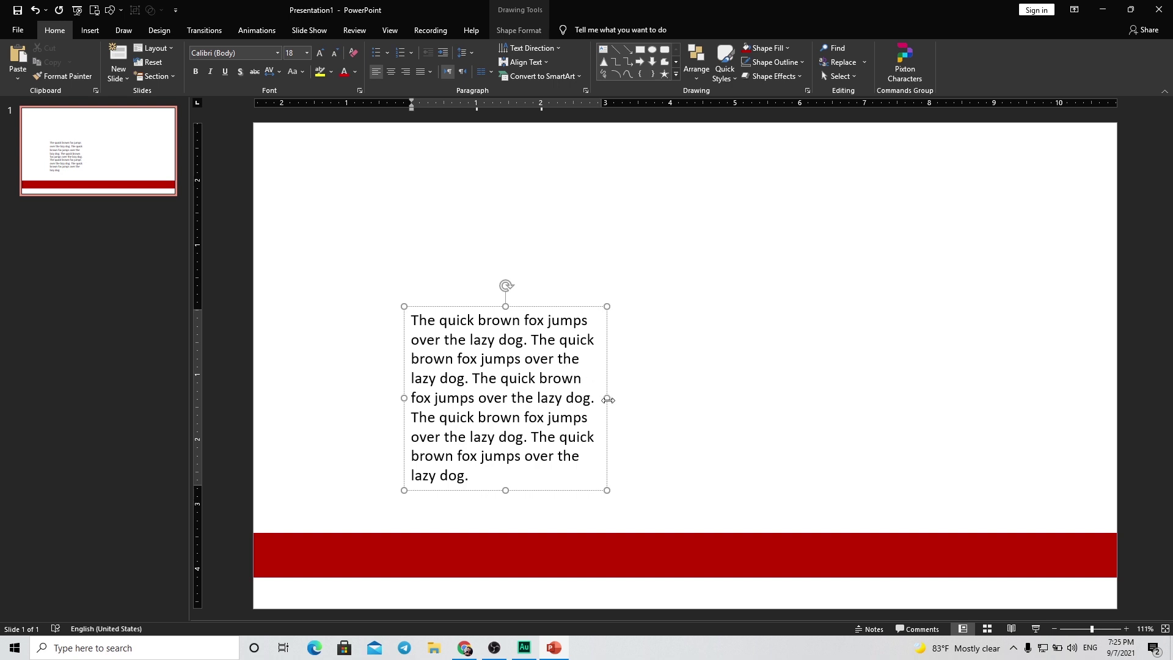
Stretch the text box into one long line and move it onto the red bar.
{"action": "left_click_drag", "start_coordinate": [609, 397], "coordinate": [1142, 392]}
{"action": "scroll", "coordinate": [932, 407], "scroll_direction": "down", "scroll_amount": 6}
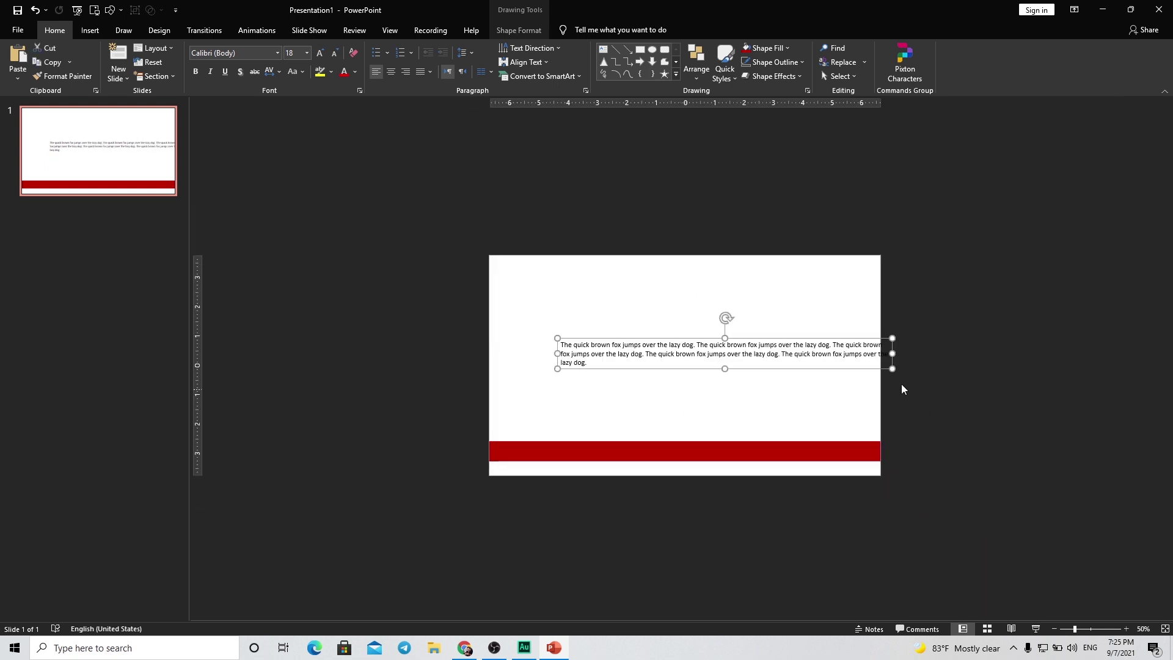
{"action": "left_click_drag", "start_coordinate": [890, 353], "coordinate": [1118, 348]}
{"action": "left_click_drag", "start_coordinate": [553, 353], "coordinate": [393, 348]}
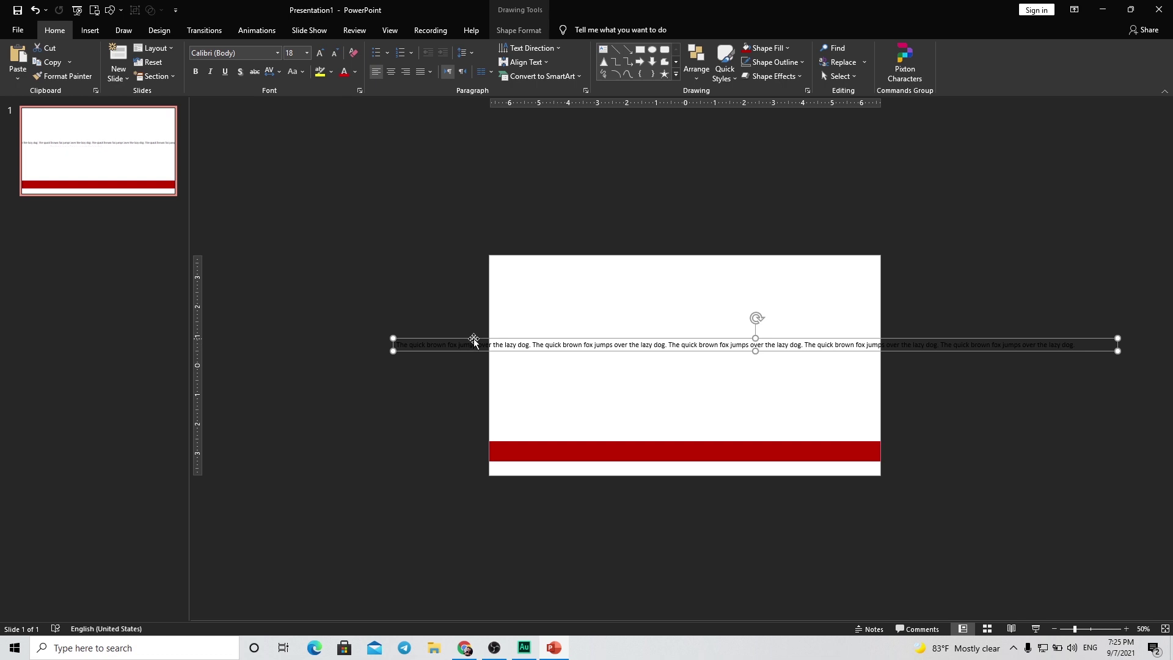
{"action": "left_click_drag", "start_coordinate": [474, 338], "coordinate": [572, 447]}
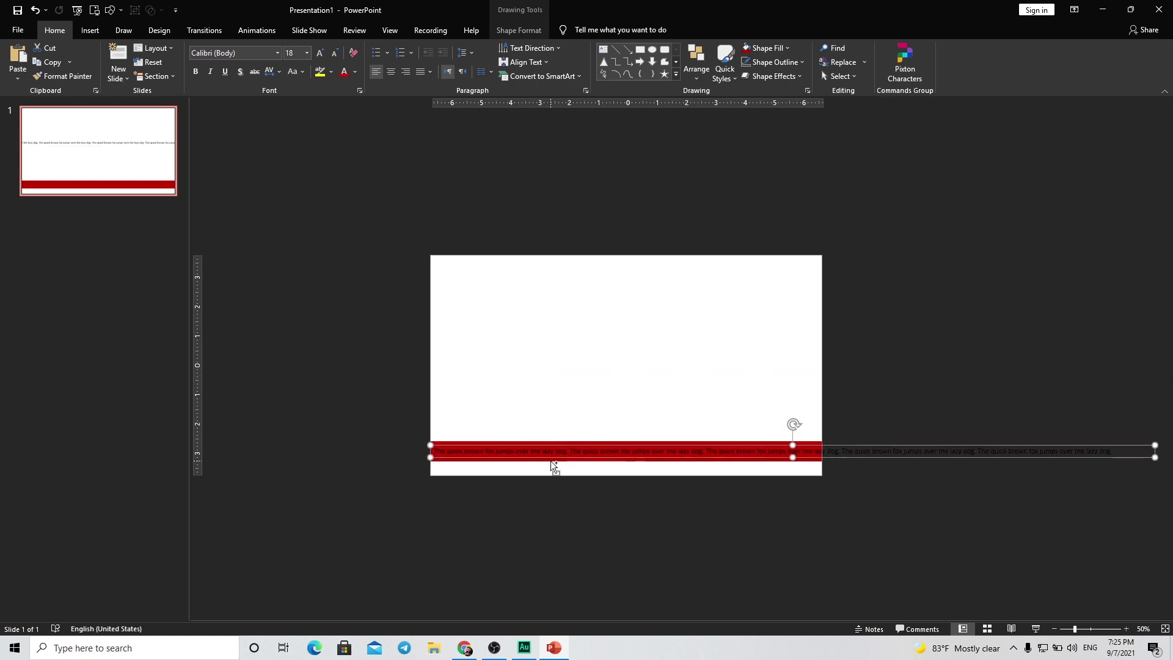
{"action": "scroll", "coordinate": [551, 460], "scroll_direction": "up", "scroll_amount": 5}
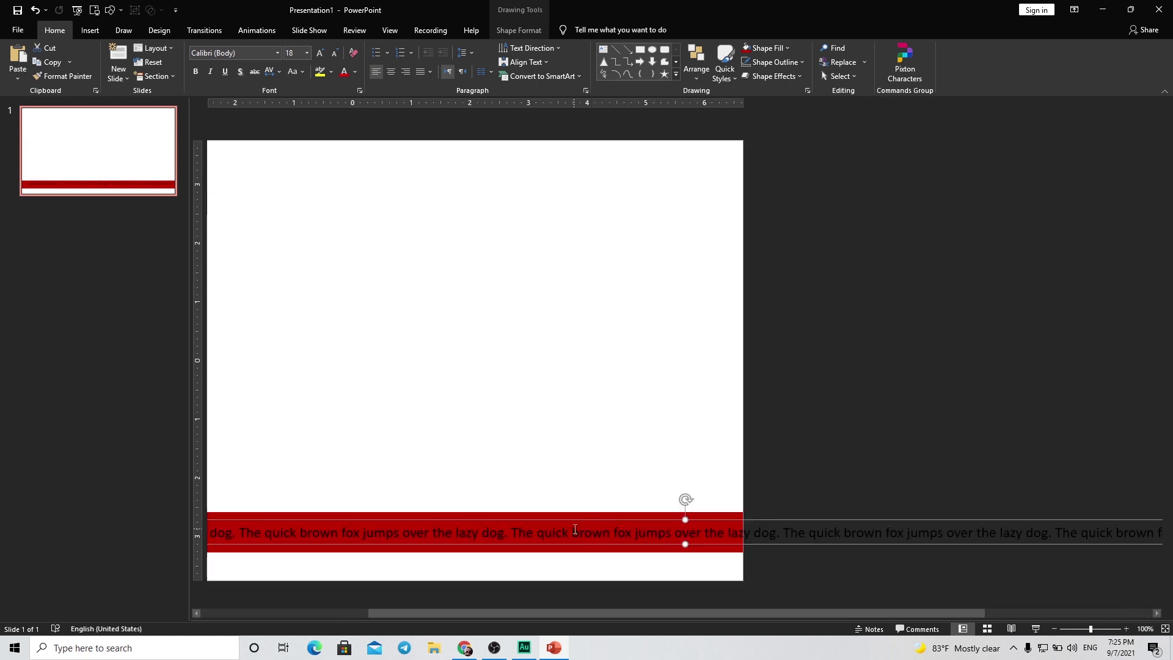
Select the whole ticker text box on the red bar.
{"action": "left_click", "coordinate": [519, 487]}
{"action": "scroll", "coordinate": [489, 490], "scroll_direction": "up", "scroll_amount": 1}
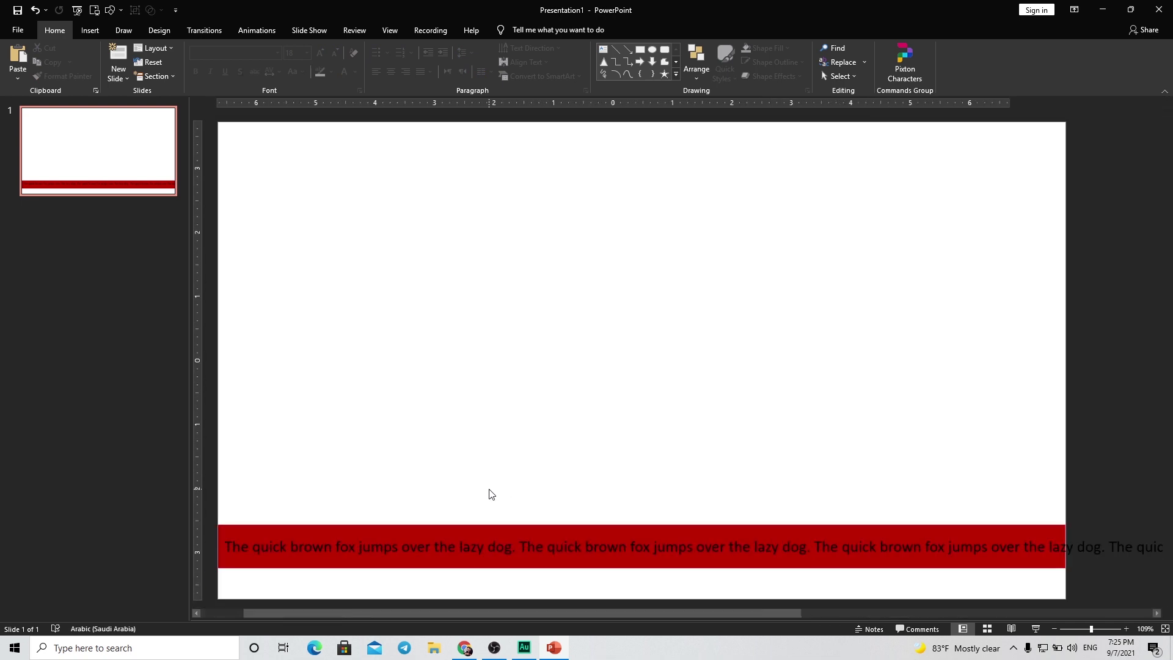
{"action": "scroll", "coordinate": [489, 490], "scroll_direction": "down", "scroll_amount": 4}
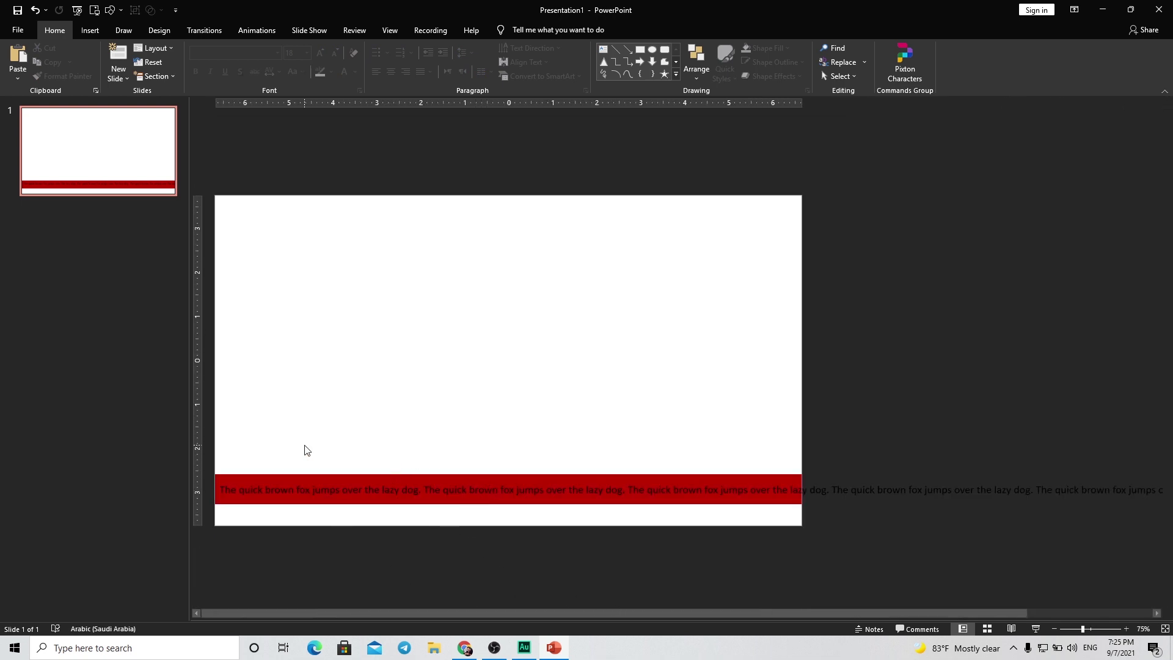
{"action": "scroll", "coordinate": [274, 455], "scroll_direction": "up", "scroll_amount": 4}
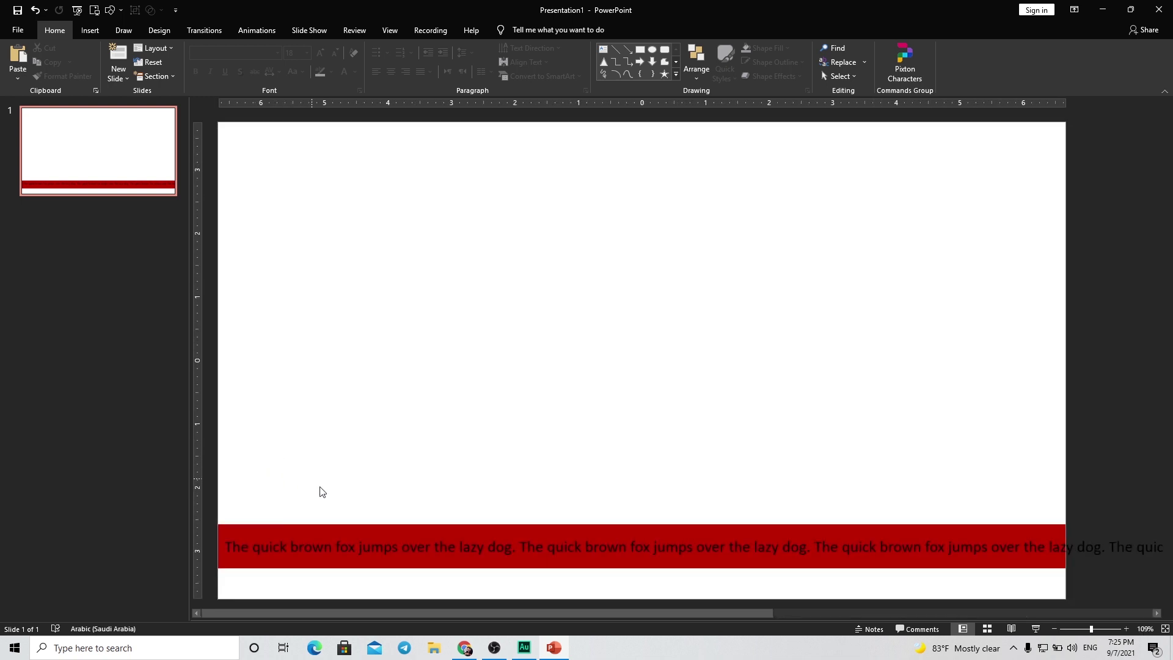
{"action": "left_click", "coordinate": [340, 545]}
{"action": "left_click", "coordinate": [359, 536]}
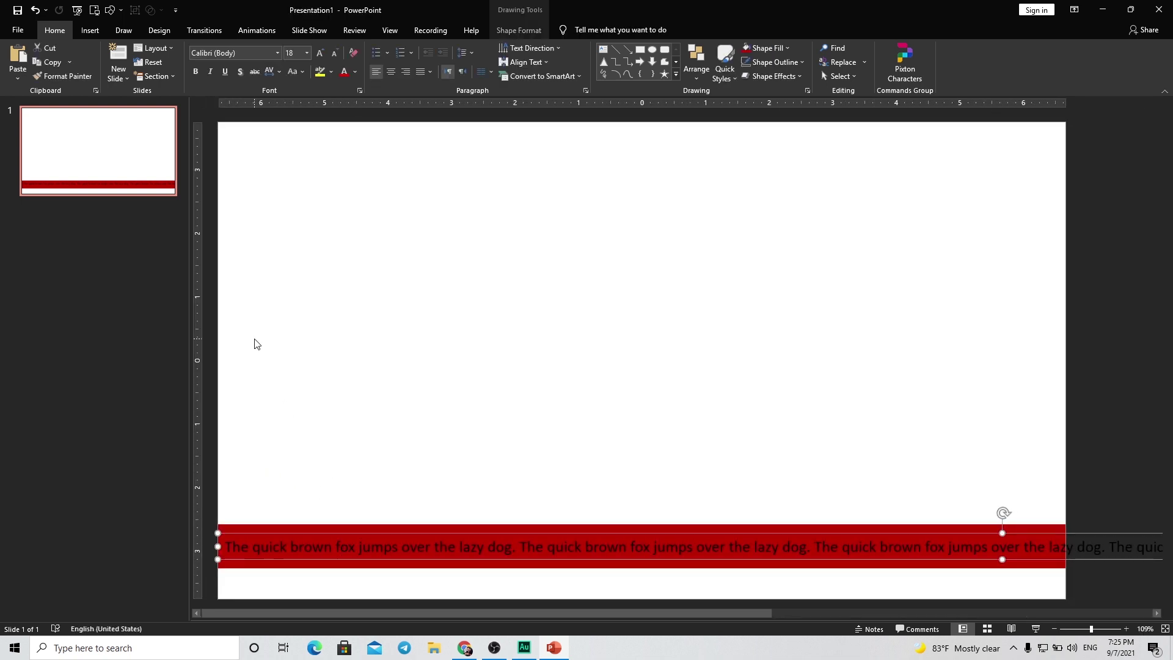
Format the ticker text in Adobe Arabic, white, at 24 pt.
{"action": "left_click", "coordinate": [278, 53]}
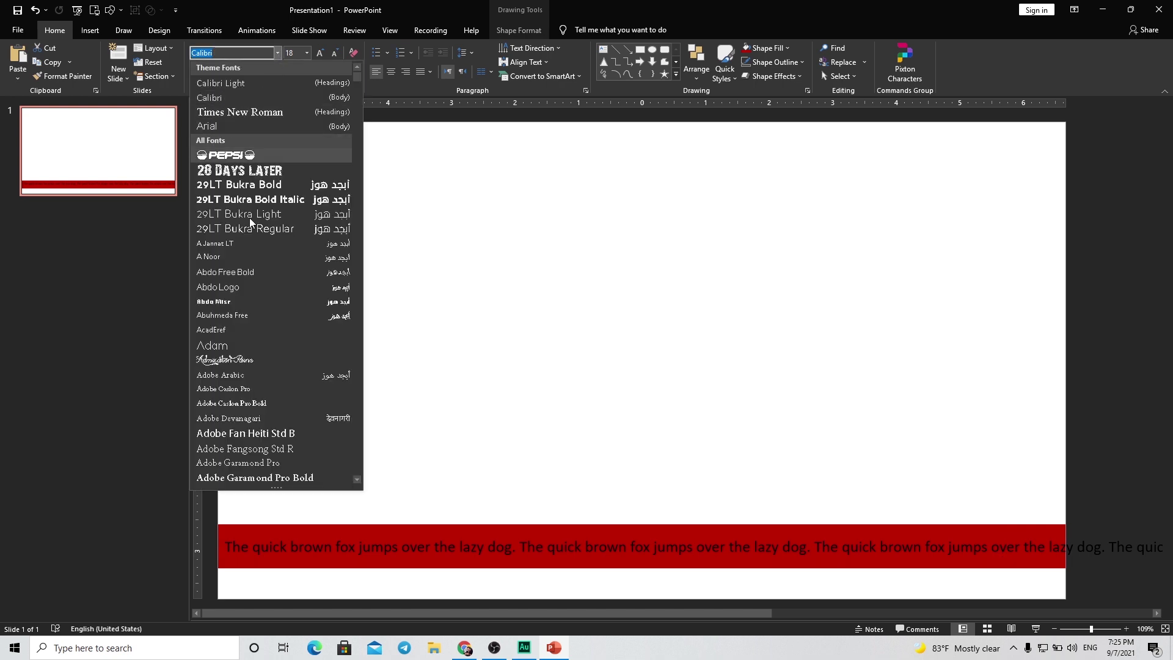
{"action": "left_click", "coordinate": [299, 379]}
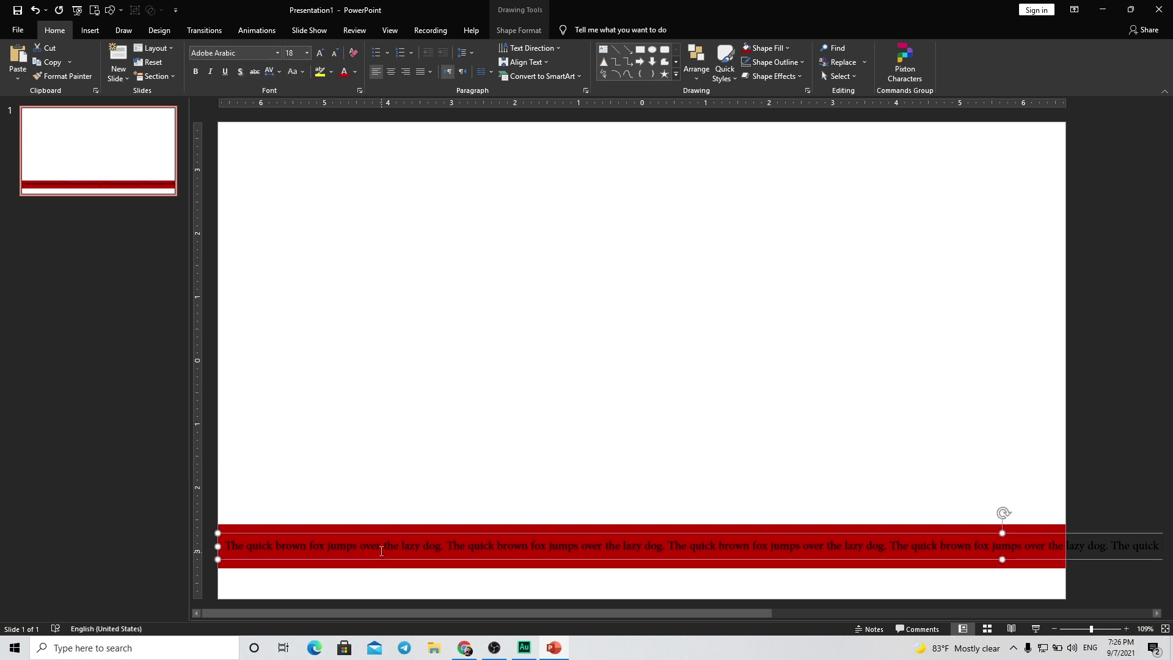
{"action": "left_click", "coordinate": [356, 73]}
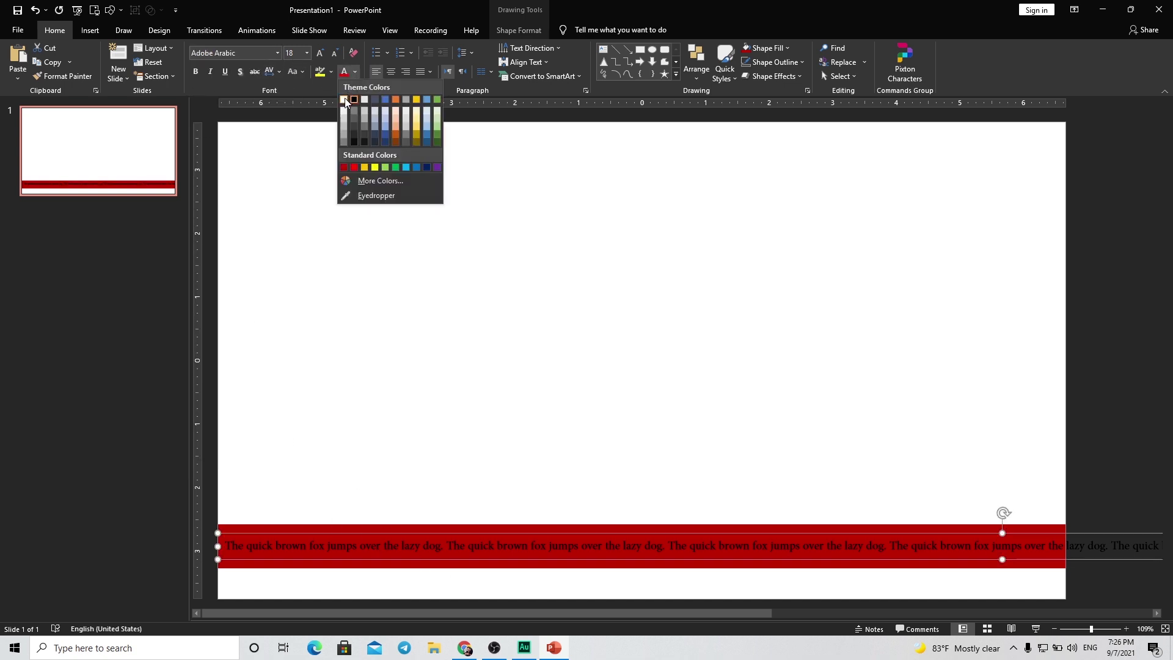
{"action": "left_click", "coordinate": [344, 99]}
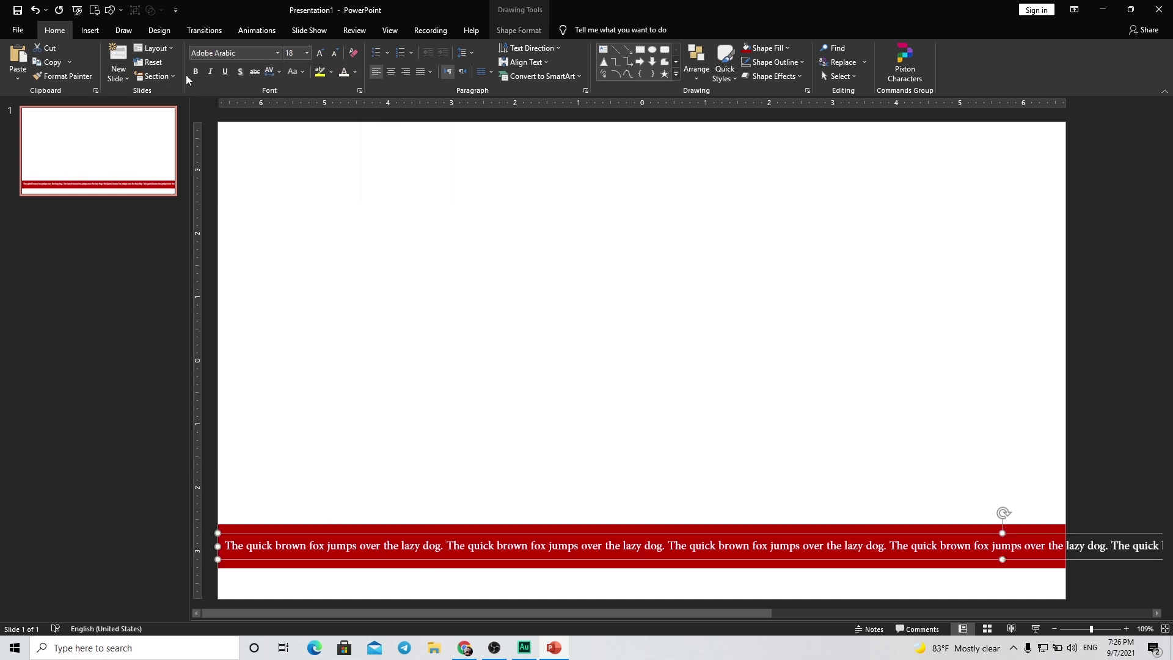
{"action": "left_click", "coordinate": [318, 57]}
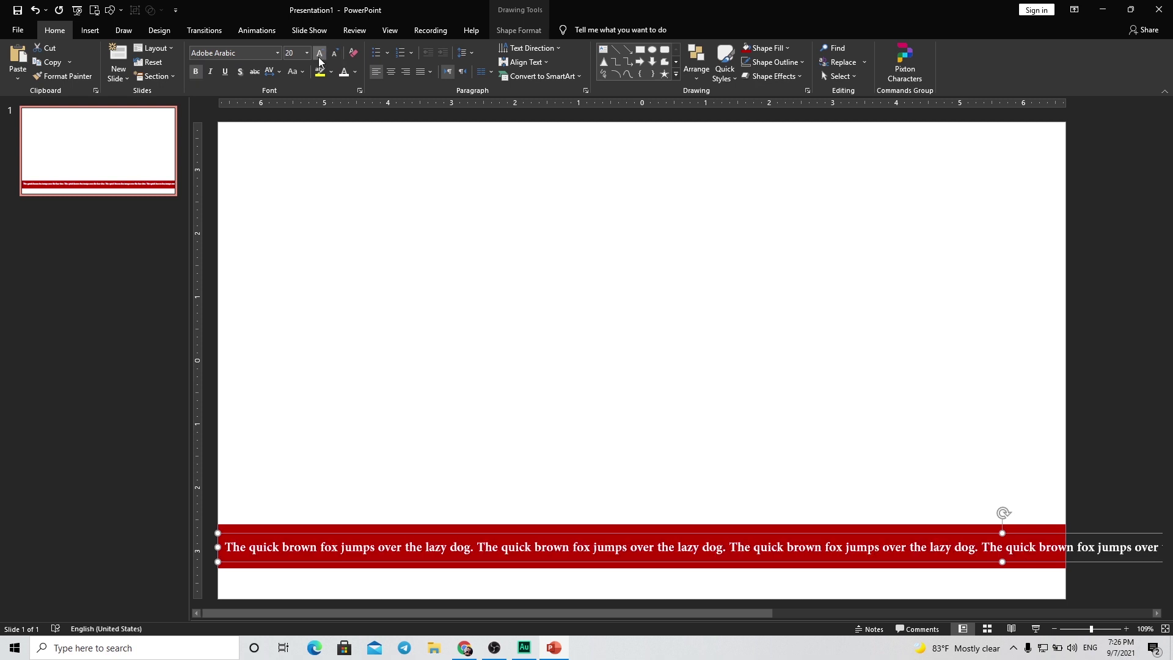
{"action": "left_click", "coordinate": [317, 57]}
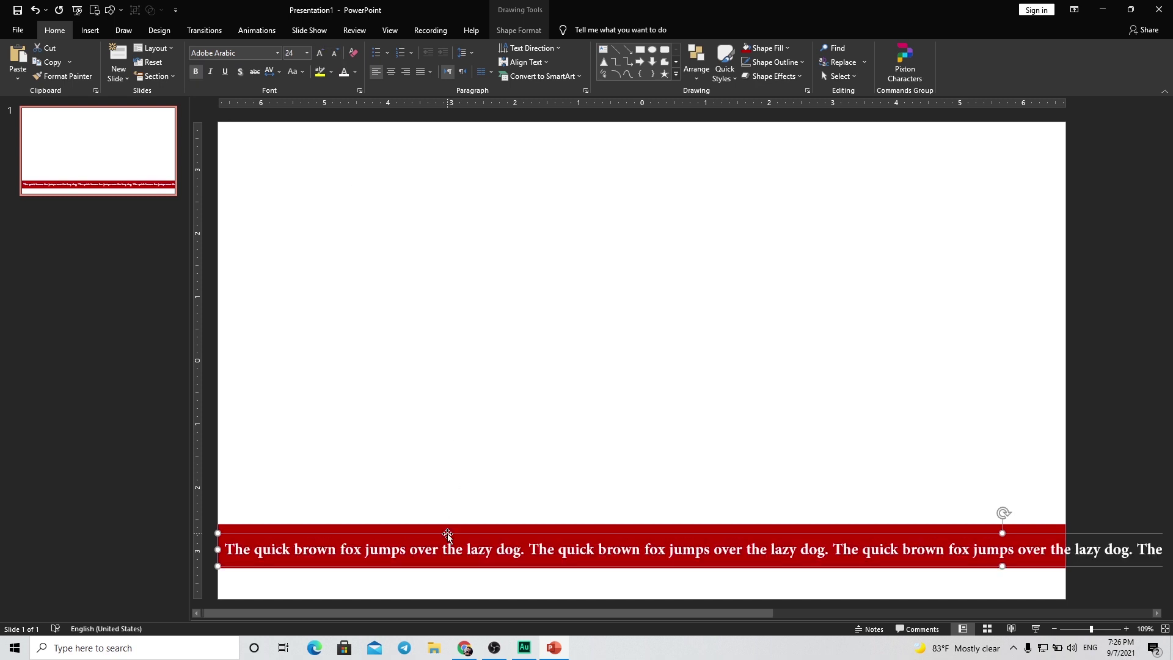
Move the ticker text box just past the slide's right edge, level with the red band.
{"action": "left_click_drag", "start_coordinate": [446, 534], "coordinate": [448, 531]}
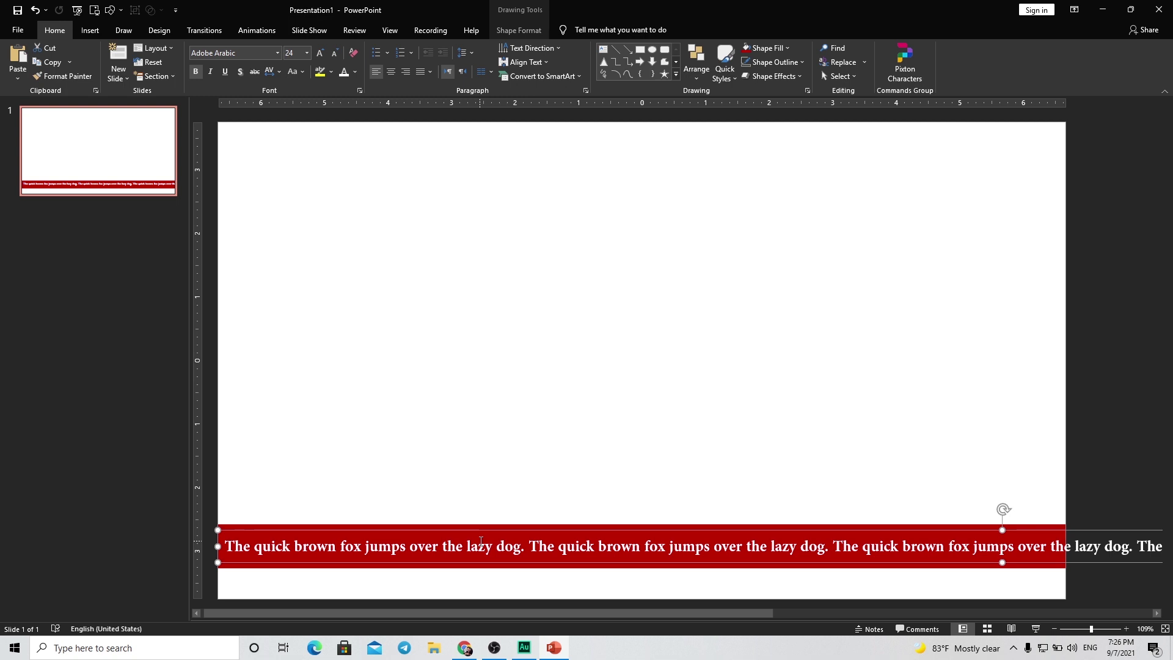
{"action": "scroll", "coordinate": [481, 541], "scroll_direction": "down", "scroll_amount": 3}
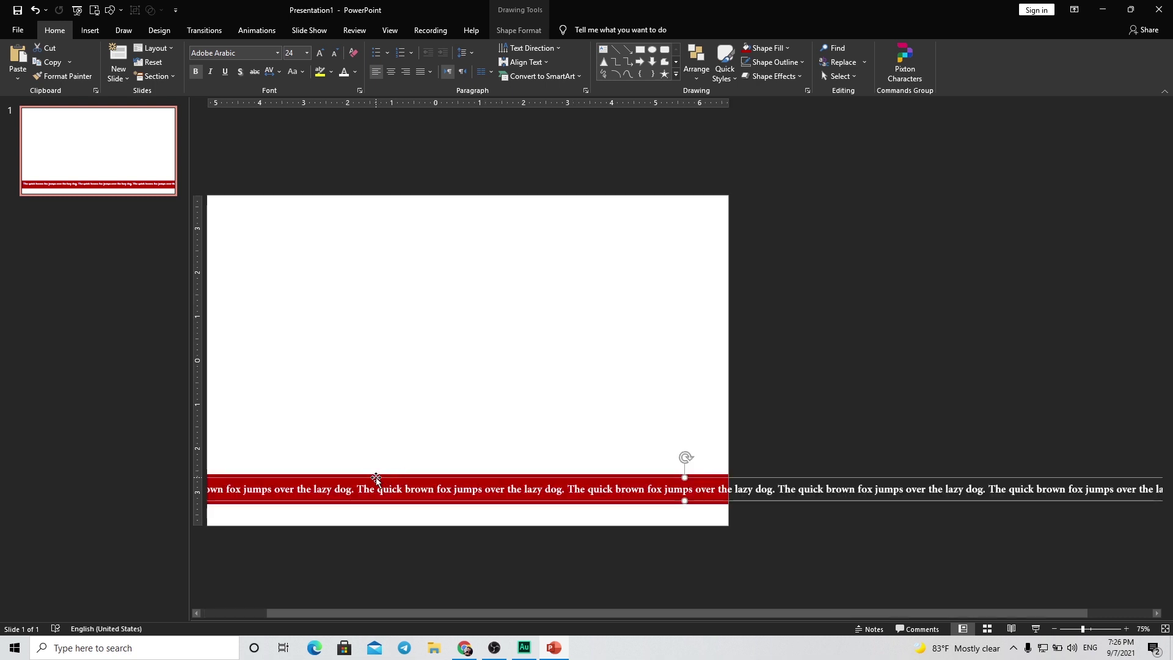
{"action": "left_click_drag", "start_coordinate": [376, 477], "coordinate": [964, 479]}
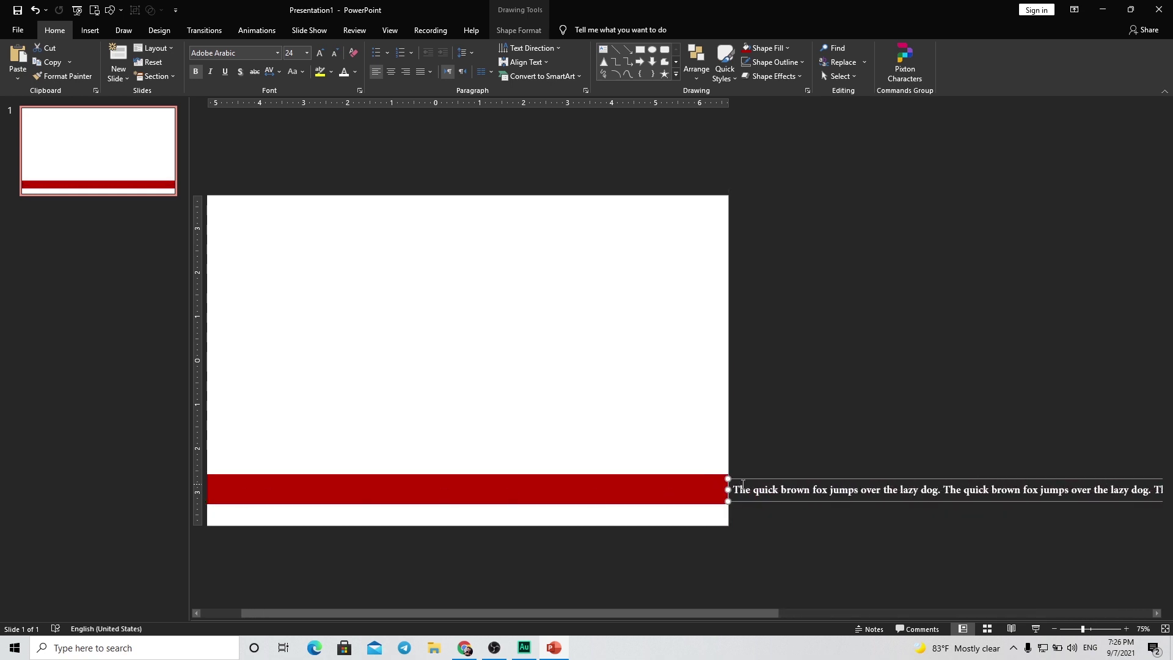
{"action": "left_click_drag", "start_coordinate": [701, 476], "coordinate": [791, 487]}
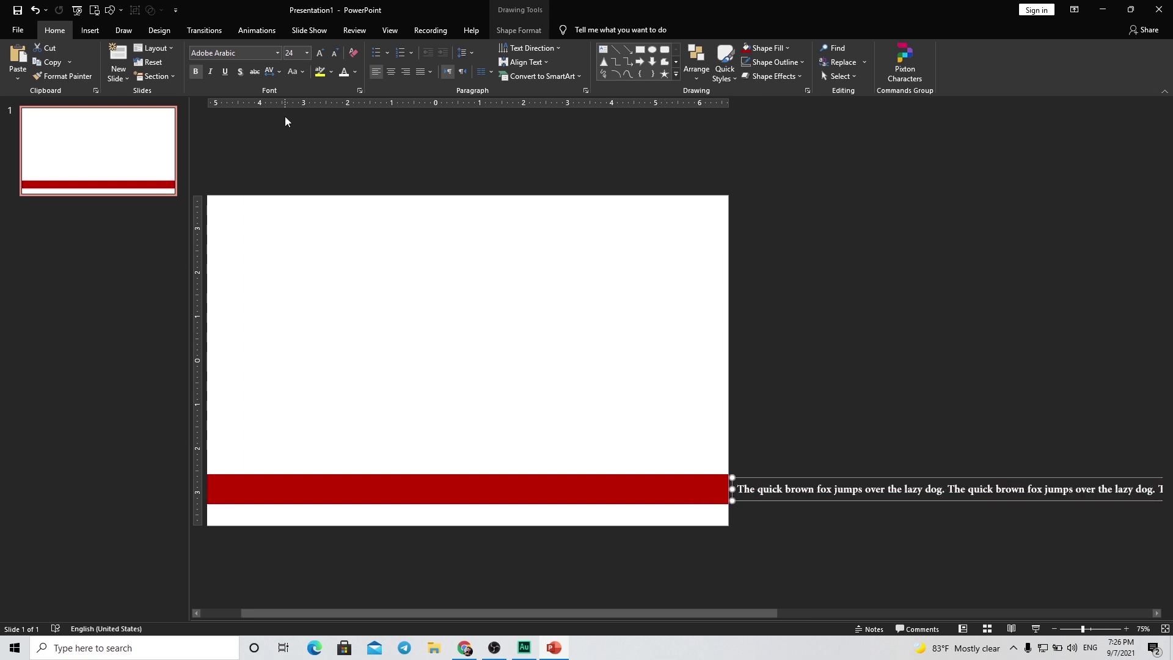
Apply a Lines motion path to the ticker text with direction set to Left.
{"action": "left_click", "coordinate": [257, 30]}
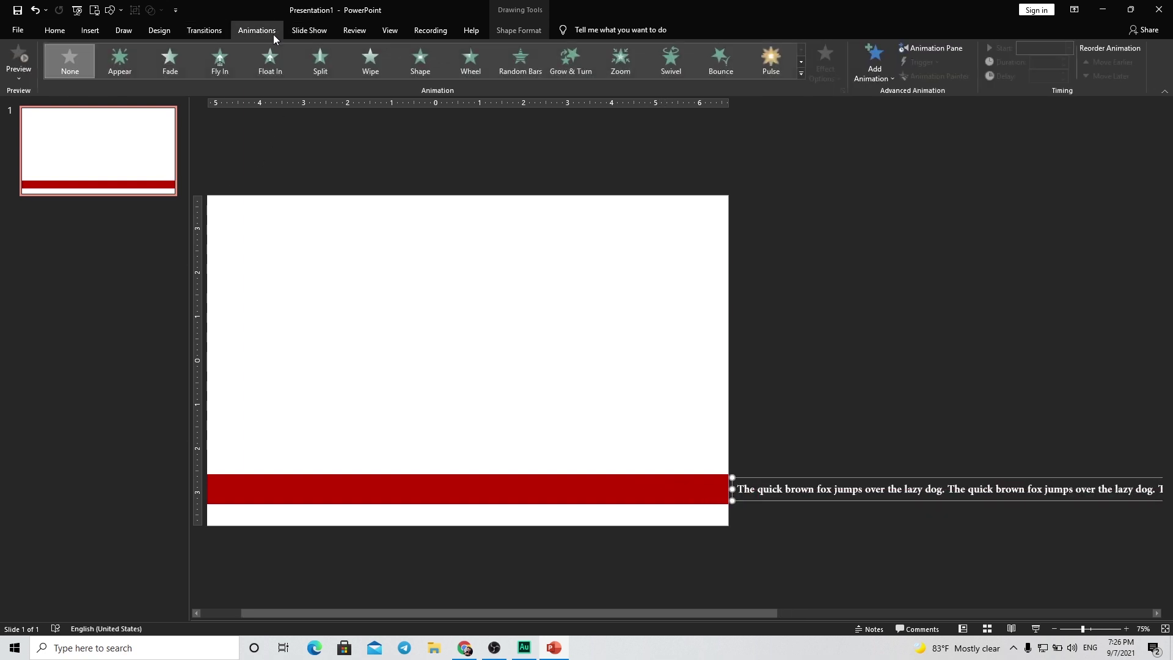
{"action": "left_click", "coordinate": [801, 73]}
{"action": "left_click", "coordinate": [55, 292]}
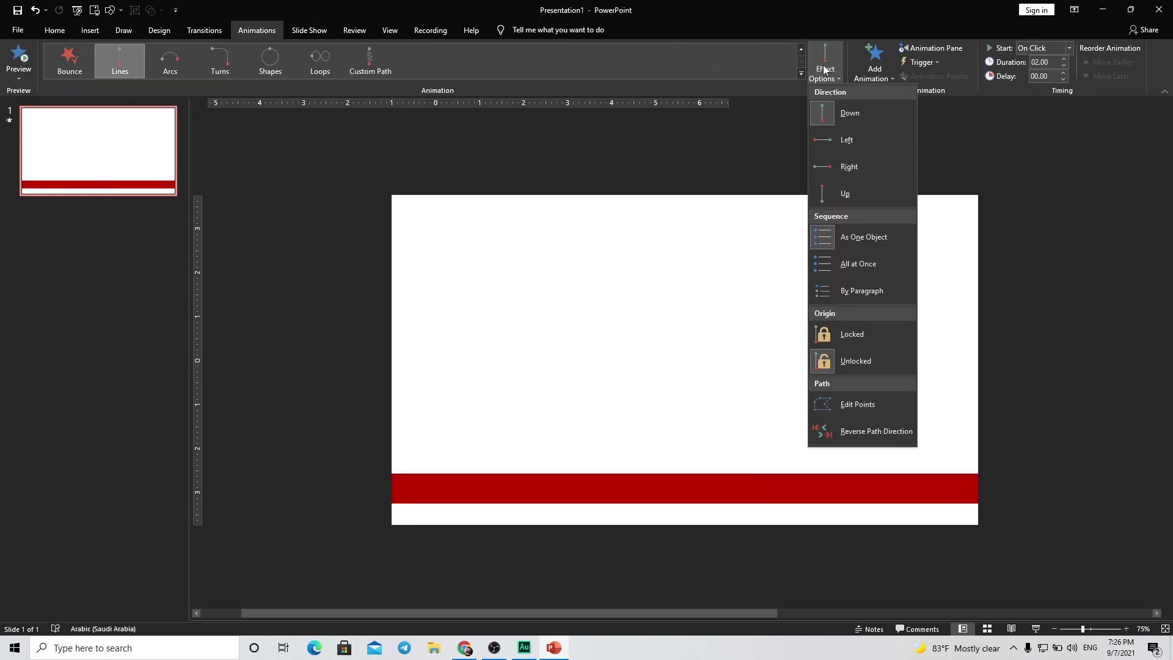
{"action": "left_click", "coordinate": [831, 143]}
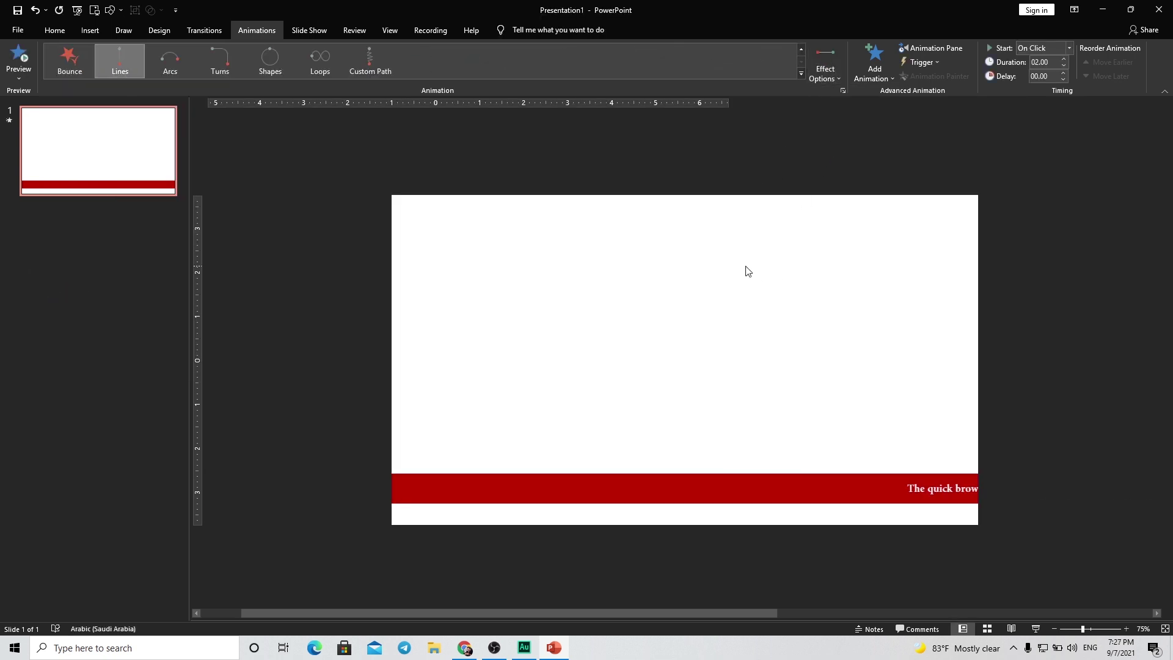
Drag the motion path's end point far left, beyond the slide's left edge.
{"action": "scroll", "coordinate": [850, 503], "scroll_direction": "down", "scroll_amount": 1}
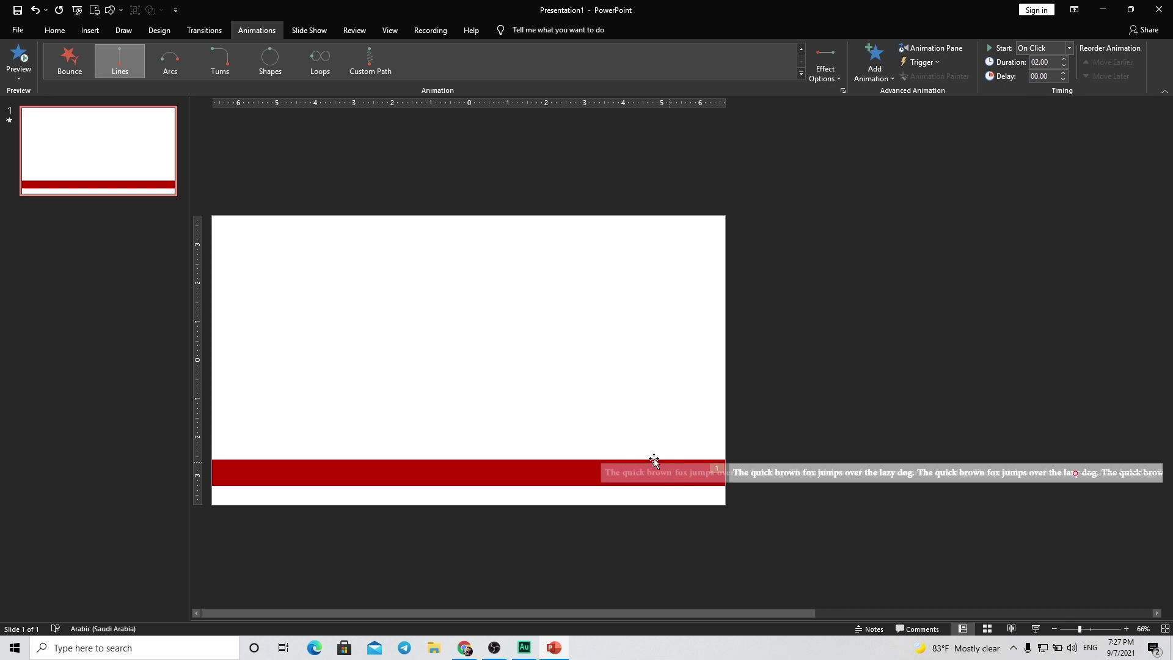
{"action": "left_click", "coordinate": [789, 472]}
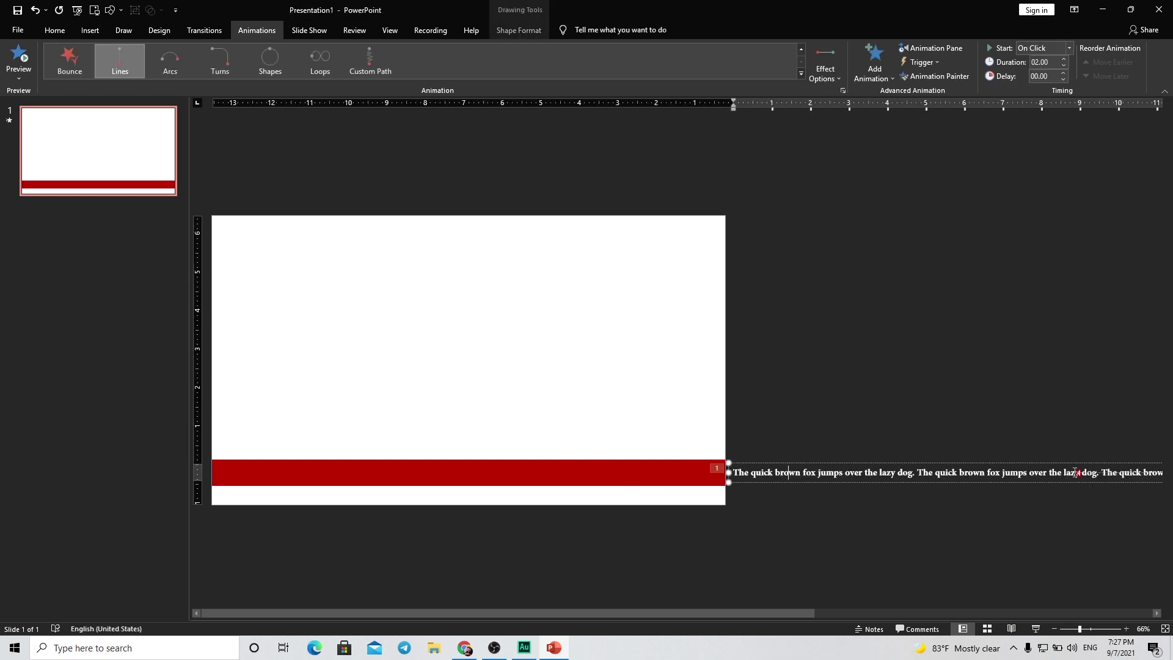
{"action": "left_click", "coordinate": [1078, 475]}
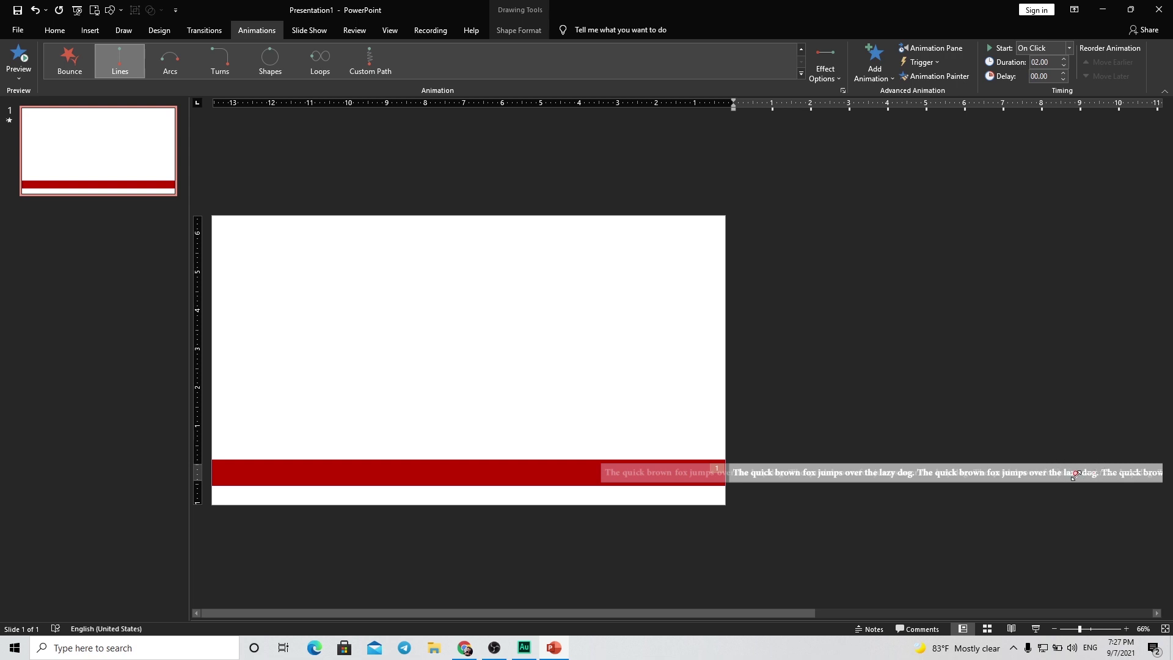
{"action": "left_click_drag", "start_coordinate": [1076, 473], "coordinate": [222, 468]}
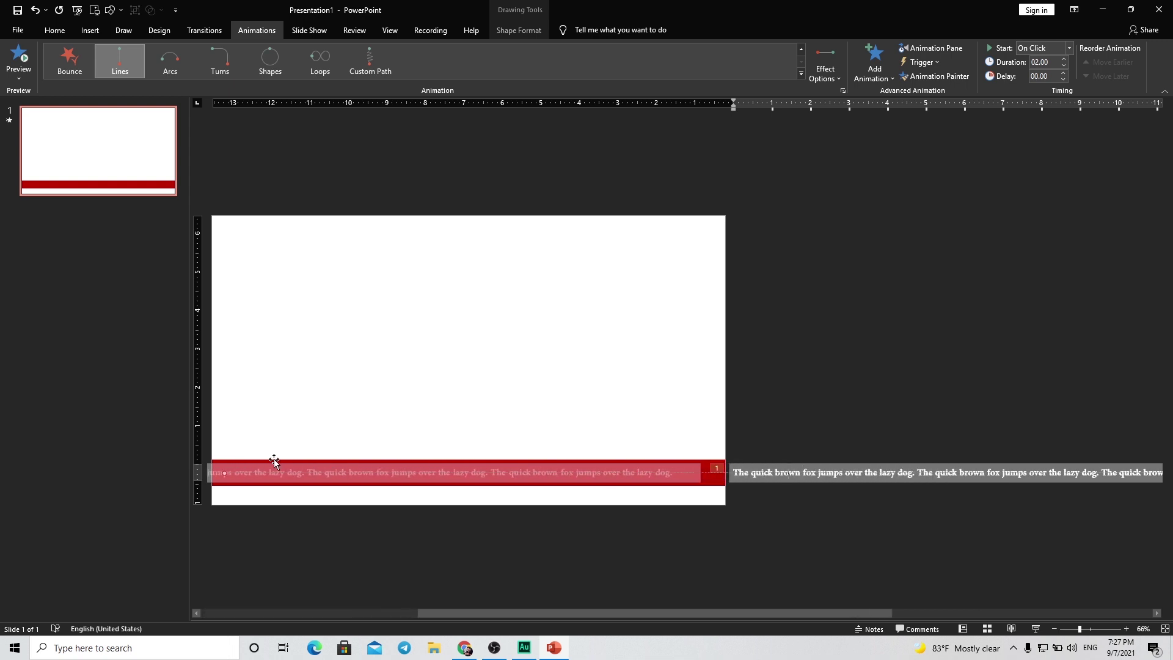
{"action": "left_click_drag", "start_coordinate": [387, 616], "coordinate": [202, 616]}
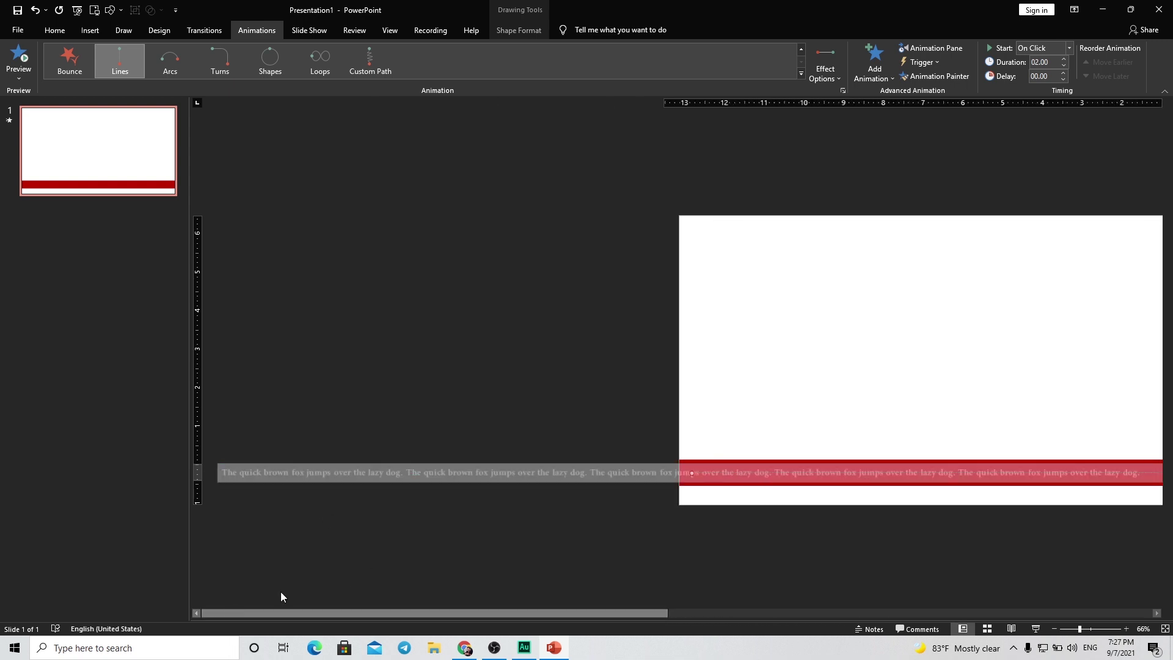
{"action": "left_click_drag", "start_coordinate": [694, 472], "coordinate": [308, 474]}
{"action": "left_click_drag", "start_coordinate": [598, 611], "coordinate": [498, 610]}
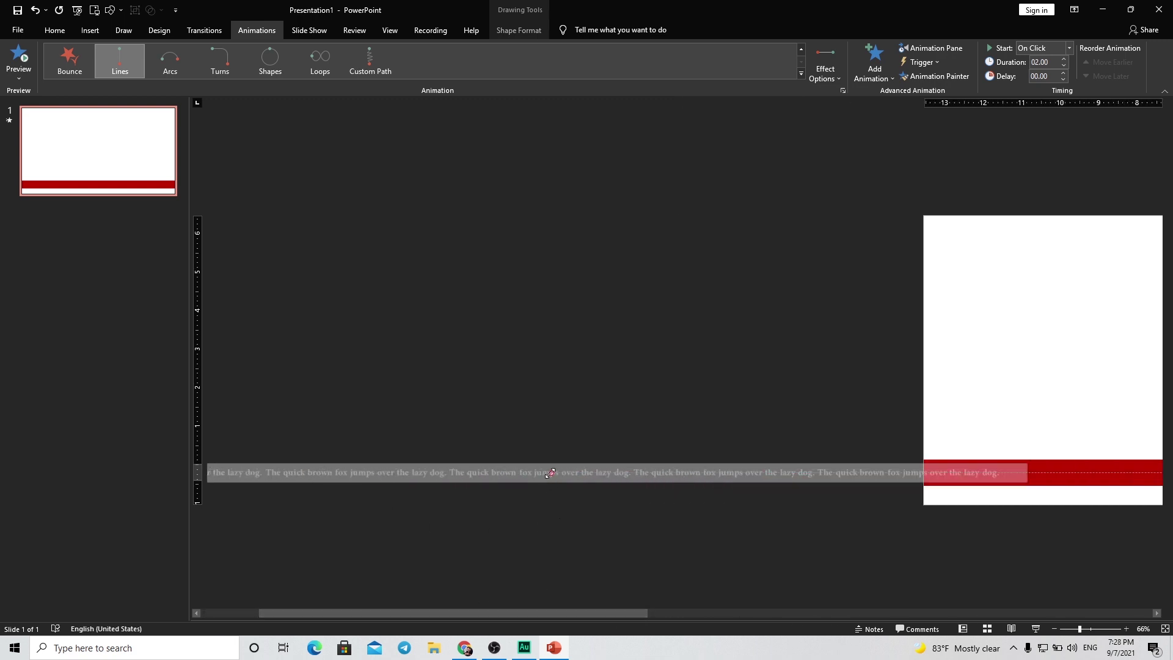
{"action": "left_click_drag", "start_coordinate": [551, 473], "coordinate": [446, 481]}
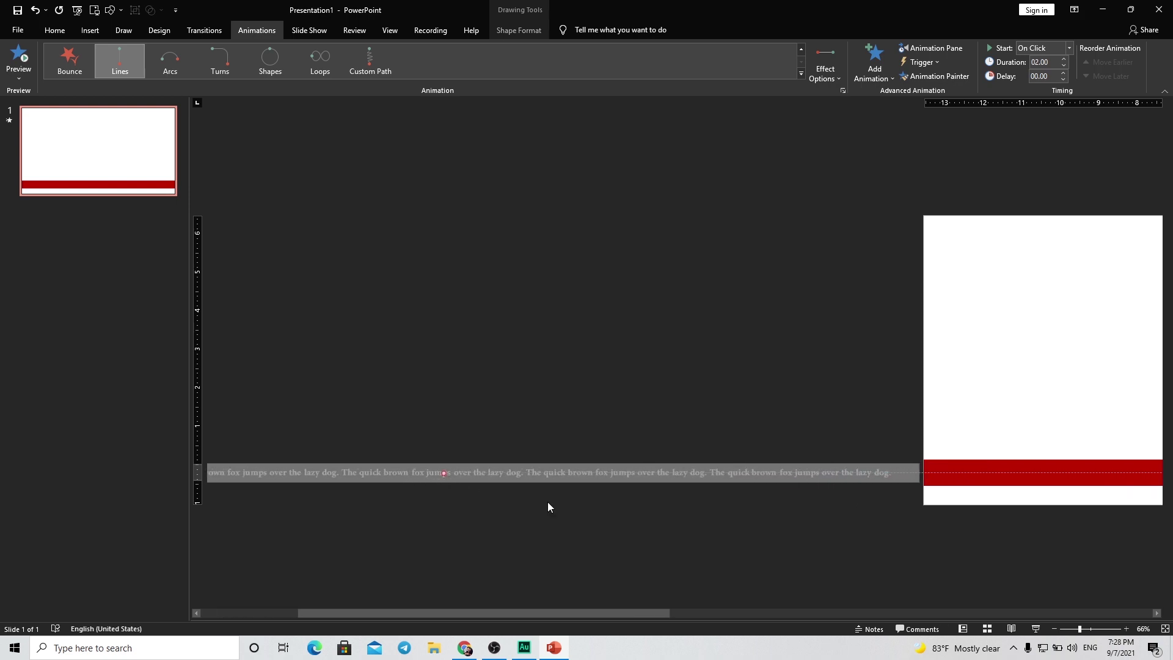
Preview the scrolling ticker in a slide show, then open the Animation Pane.
{"action": "left_click", "coordinate": [1035, 628]}
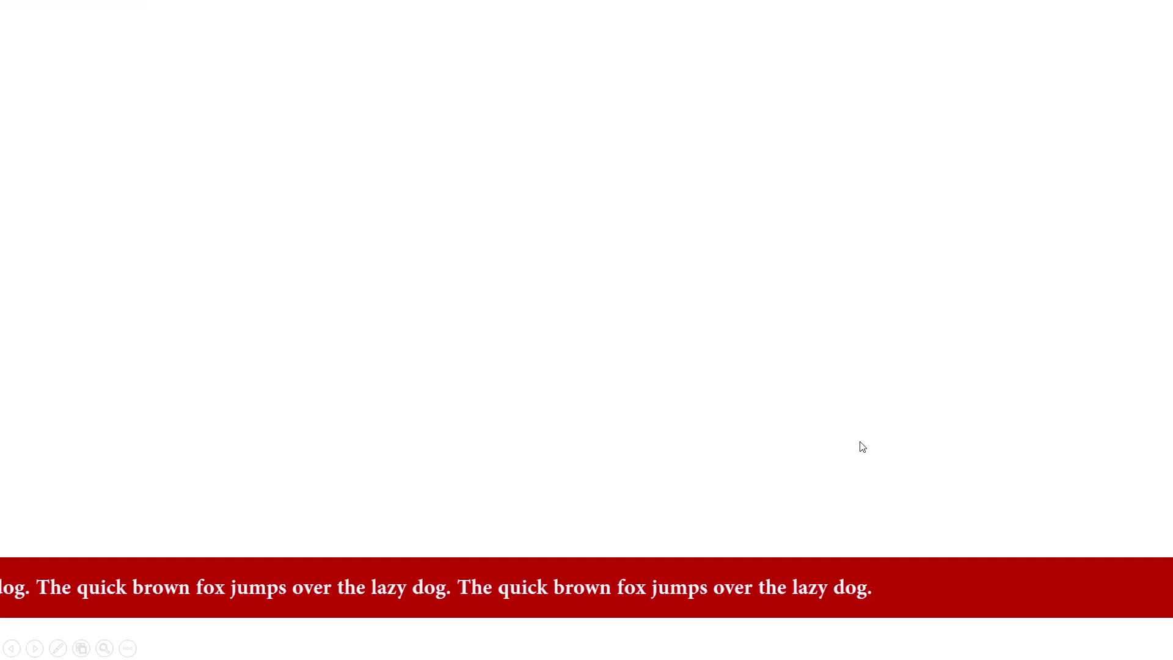
{"action": "key", "text": "Escape"}
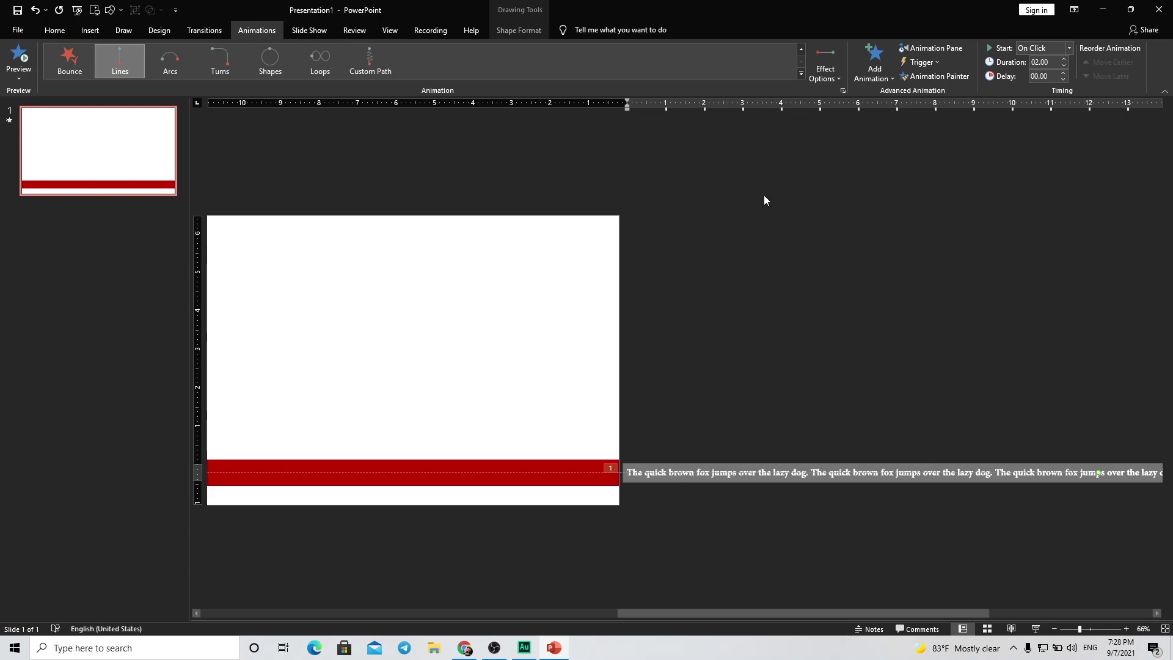
{"action": "left_click", "coordinate": [917, 49]}
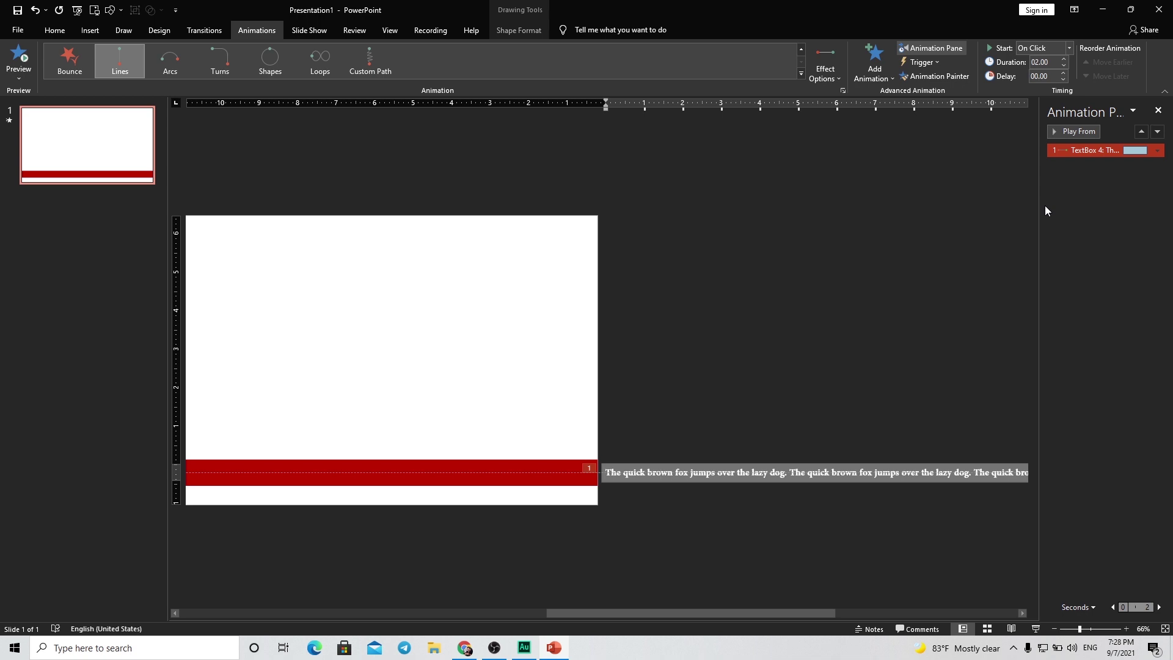
Set the ticker to start With Previous, no smoothing, 20 seconds, repeating until slide end.
{"action": "left_click", "coordinate": [1069, 47]}
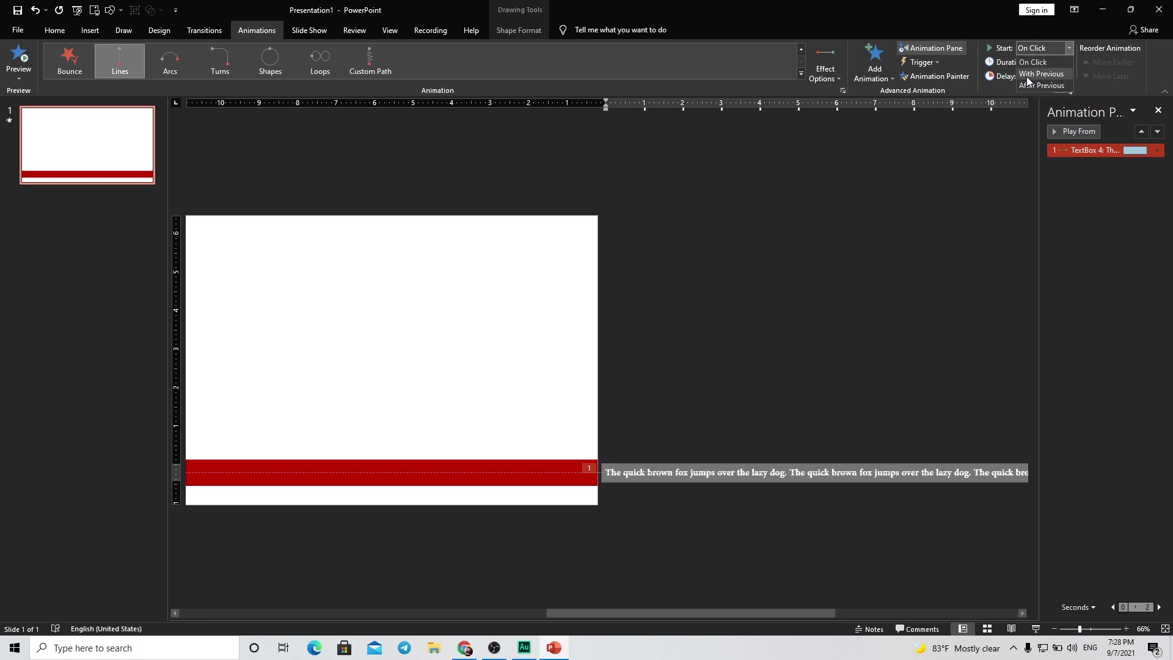
{"action": "left_click", "coordinate": [1026, 74]}
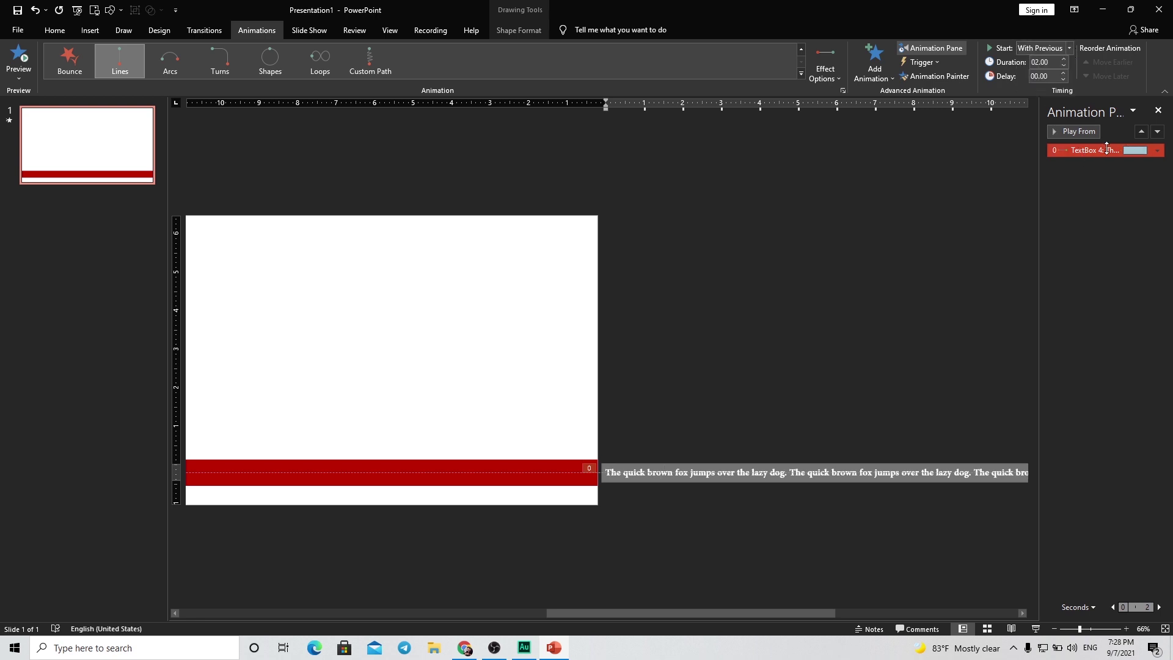
{"action": "double_click", "coordinate": [1107, 150]}
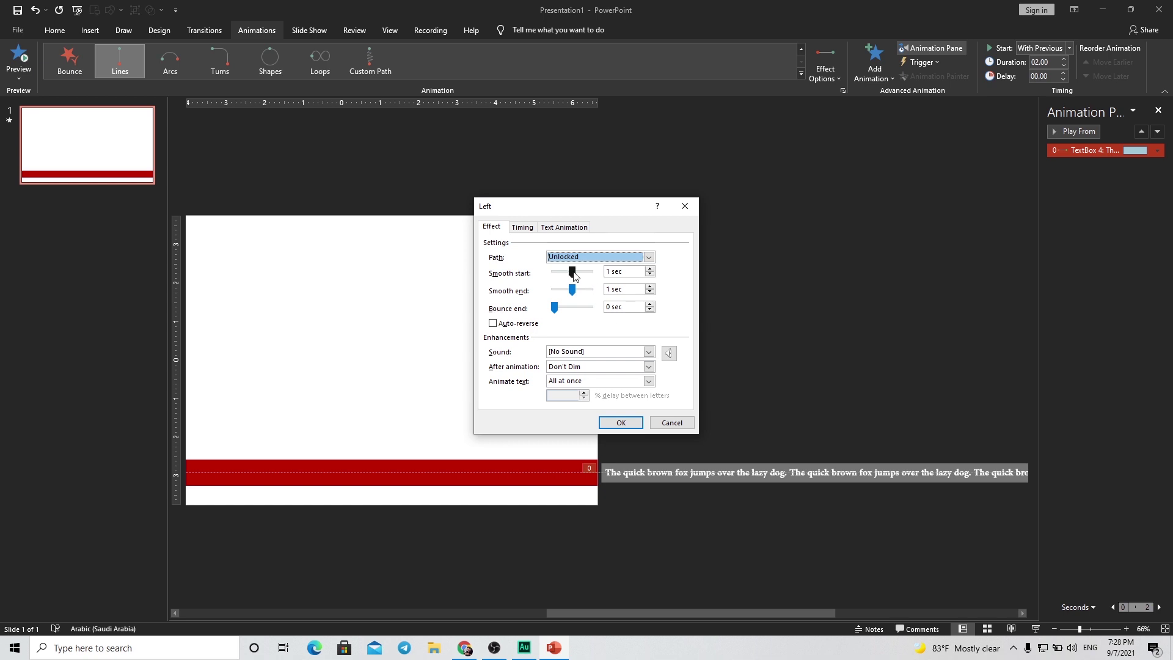
{"action": "left_click_drag", "start_coordinate": [574, 276], "coordinate": [536, 294]}
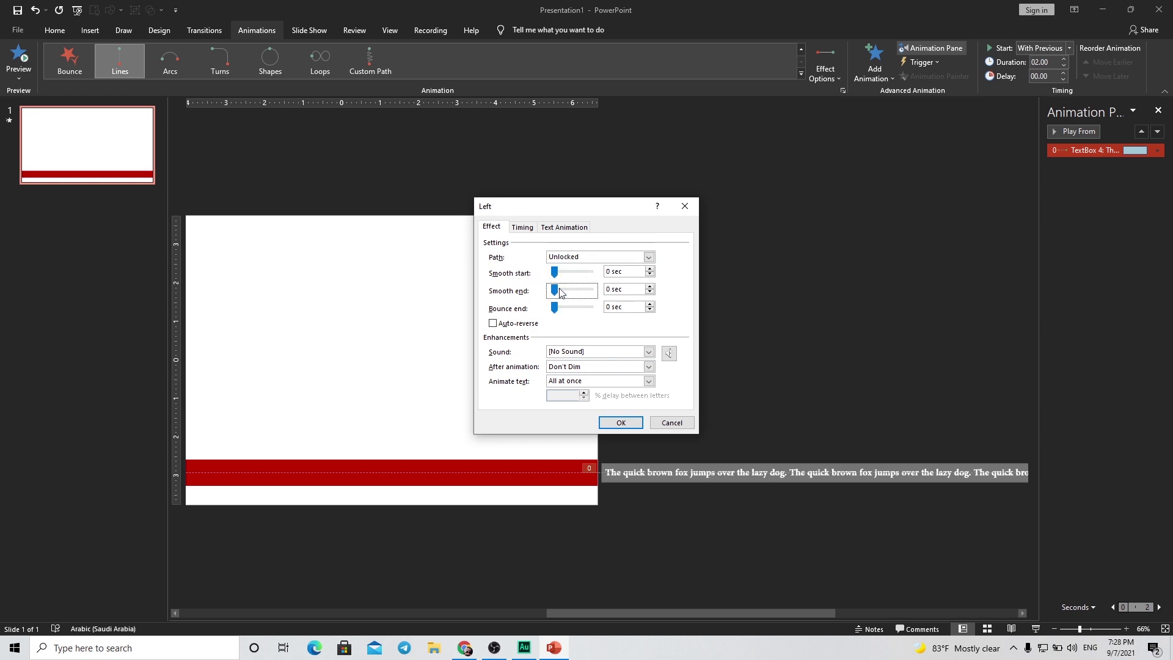
{"action": "left_click", "coordinate": [522, 227]}
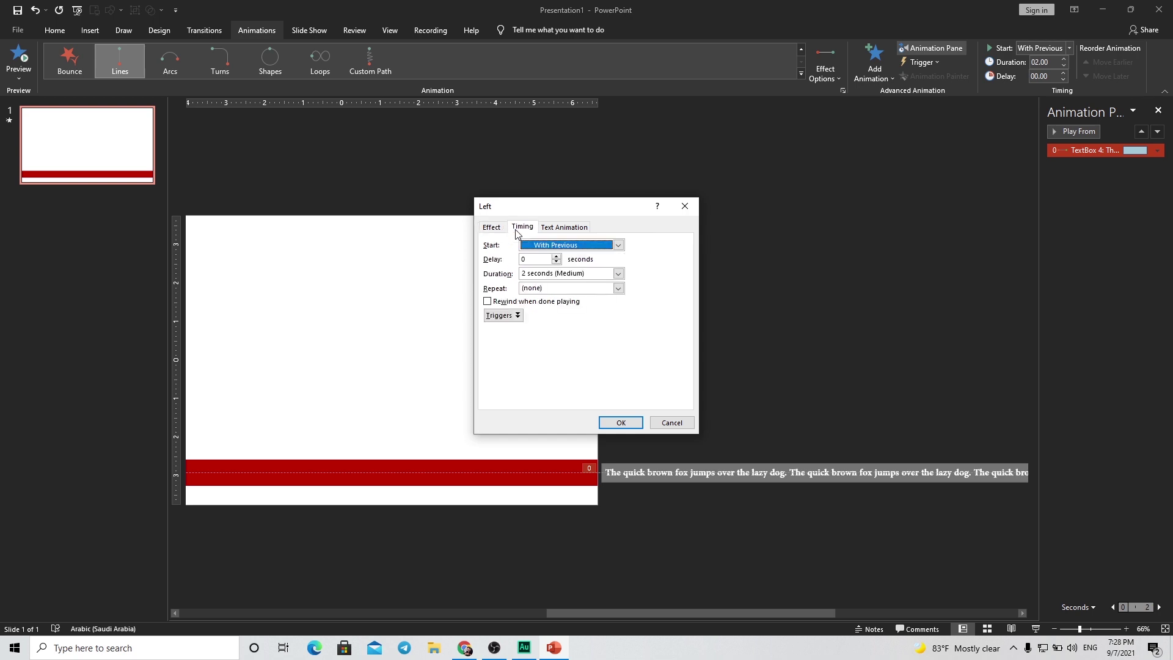
{"action": "left_click", "coordinate": [542, 275]}
{"action": "left_click", "coordinate": [618, 274]}
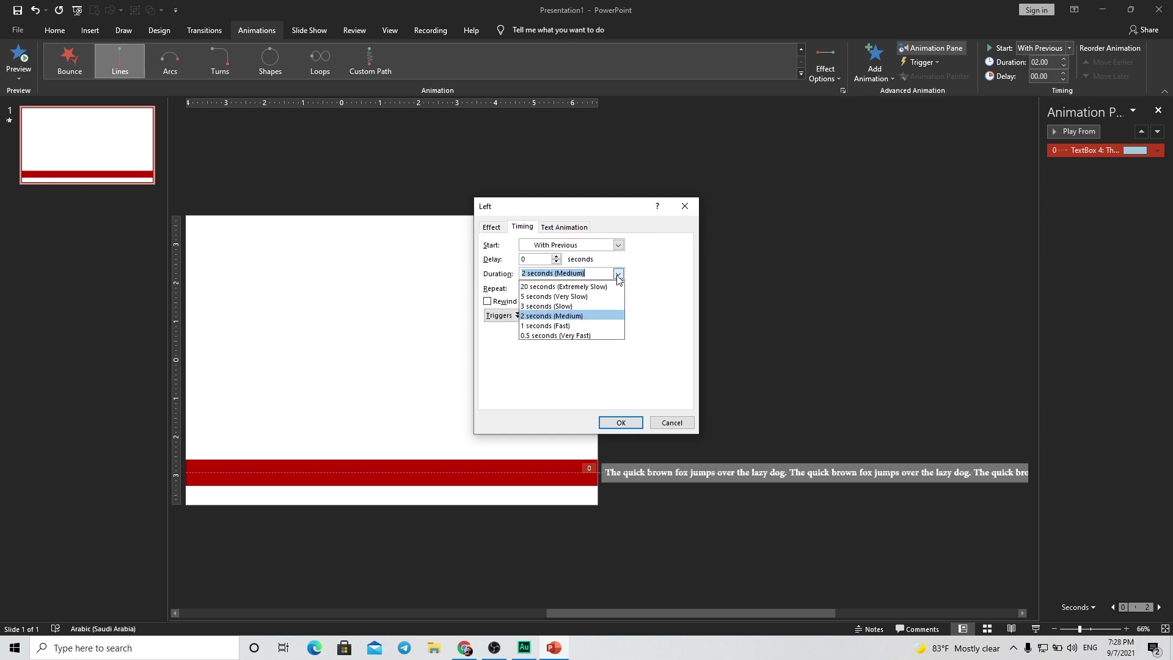
{"action": "left_click", "coordinate": [586, 285]}
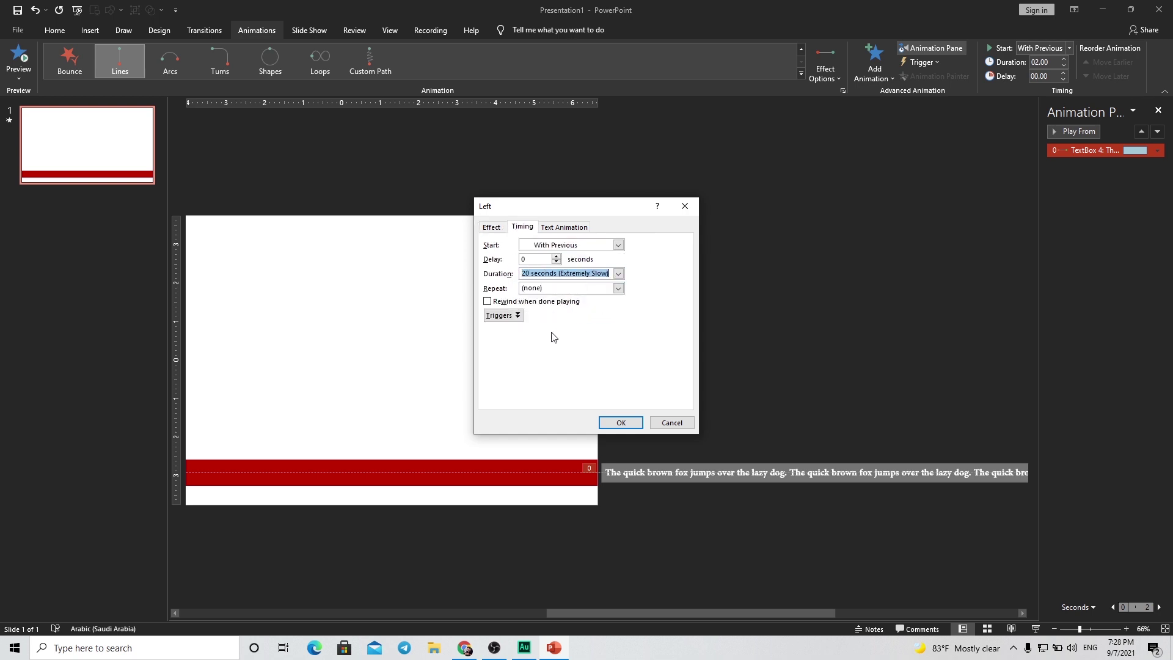
{"action": "left_click", "coordinate": [617, 289]}
{"action": "left_click", "coordinate": [545, 369]}
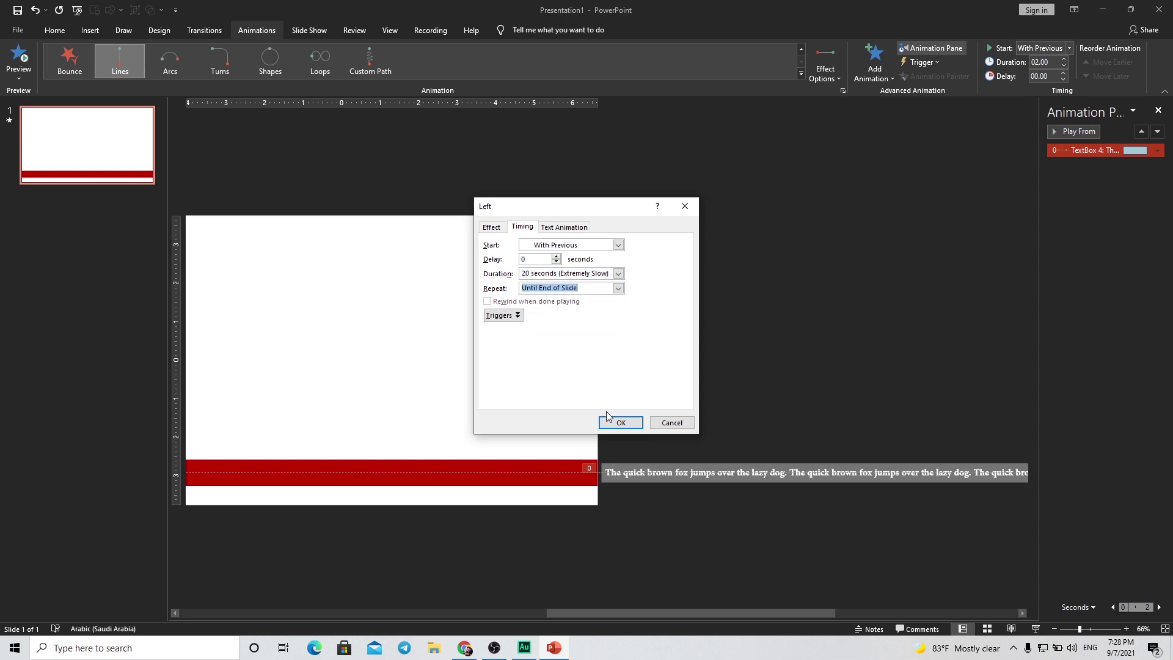
{"action": "left_click", "coordinate": [619, 422]}
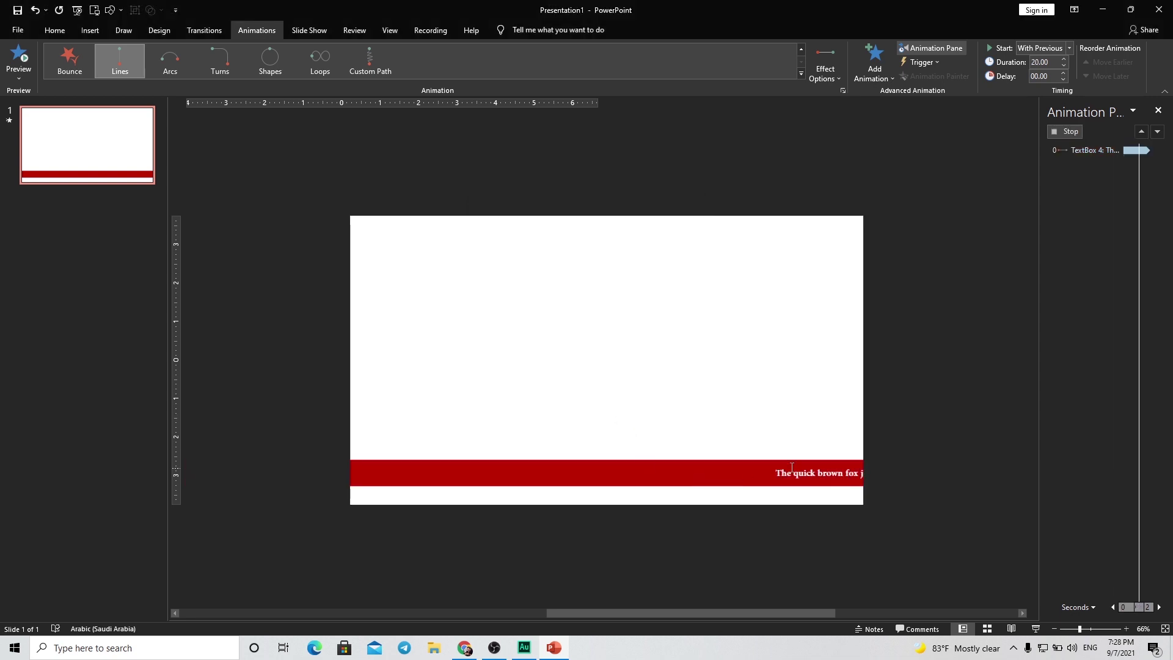
Change the ticker animation duration to 22 seconds and run the full-screen slide show.
{"action": "left_click", "coordinate": [753, 405]}
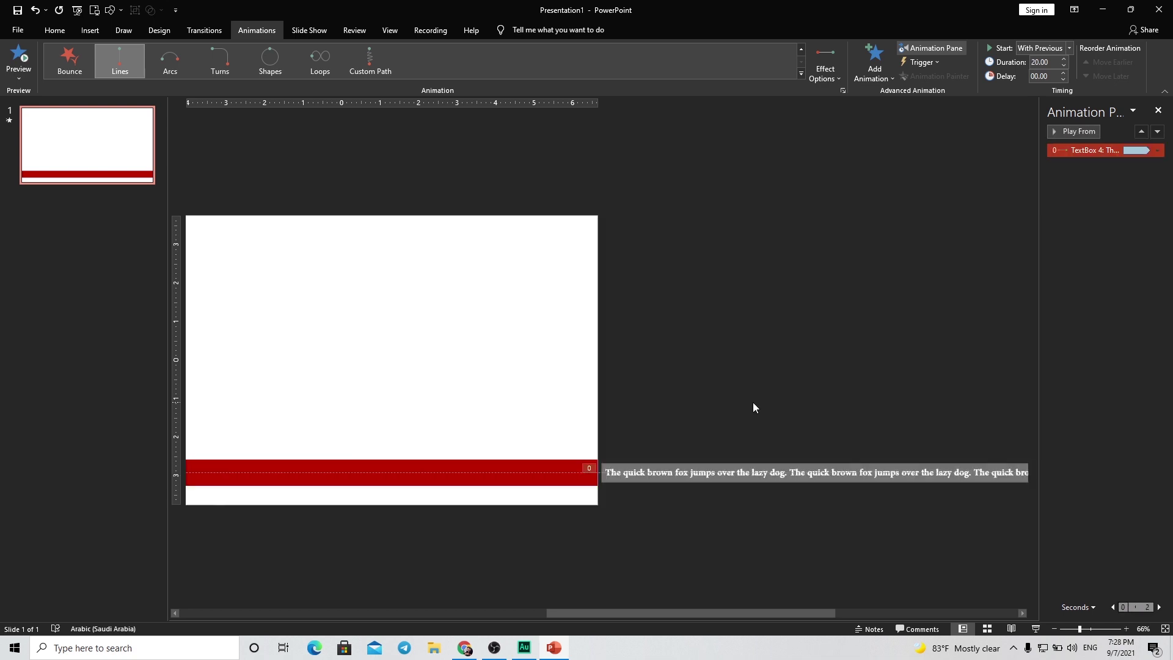
{"action": "double_click", "coordinate": [1108, 151]}
{"action": "left_click", "coordinate": [522, 227]}
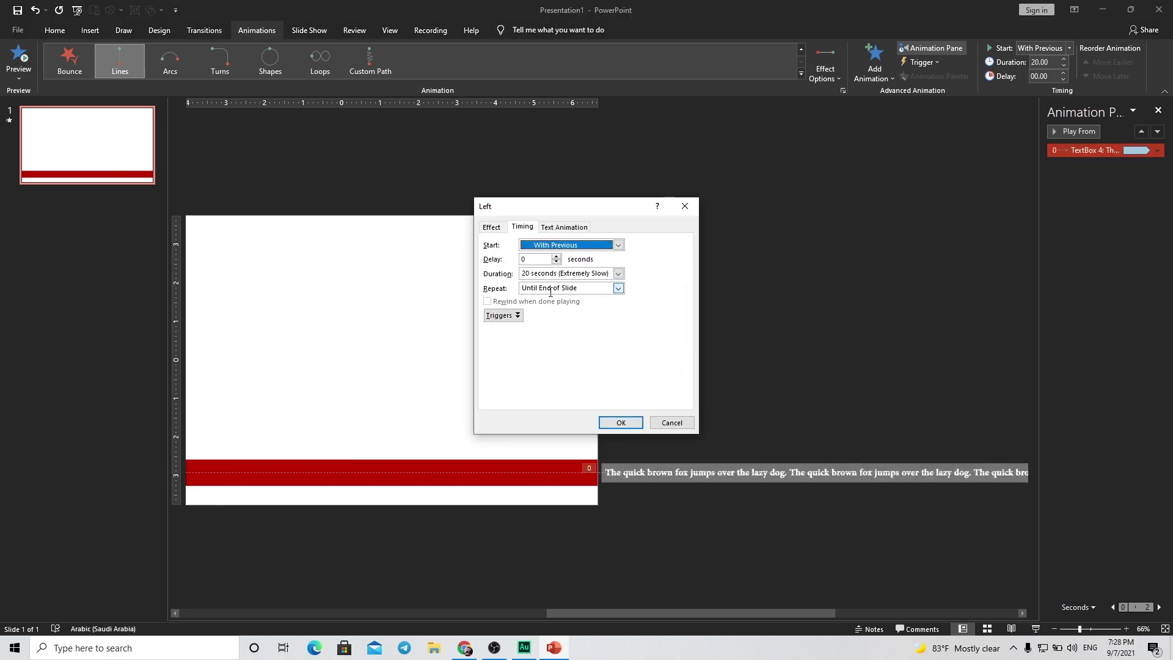
{"action": "left_click", "coordinate": [608, 275]}
{"action": "left_click", "coordinate": [617, 274]}
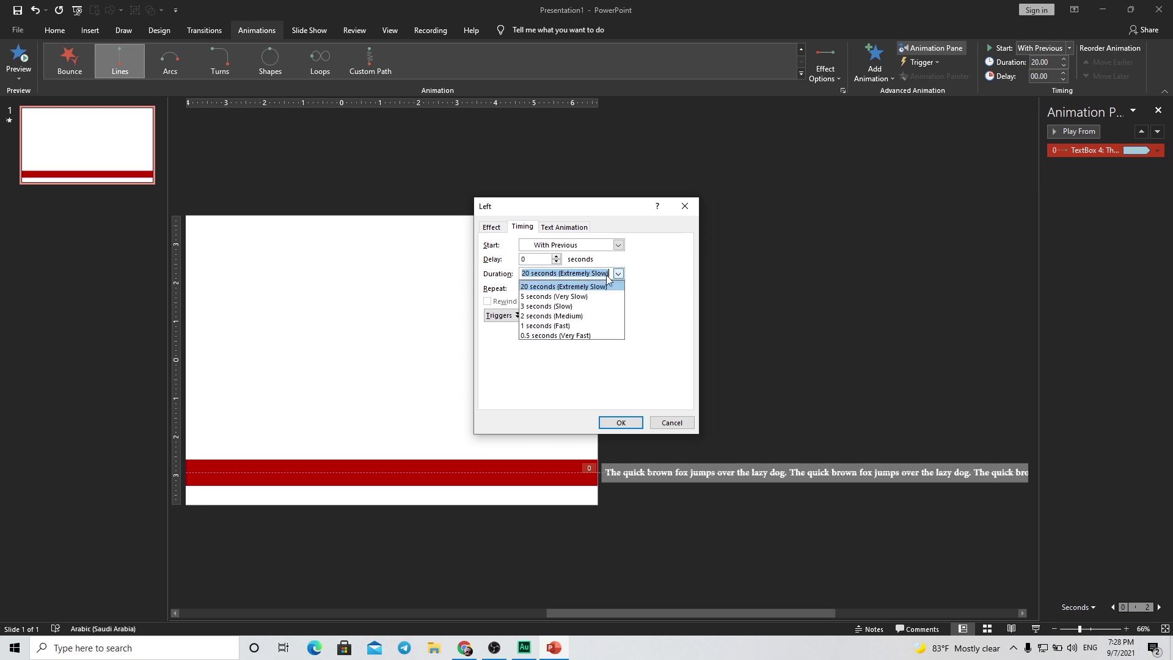
{"action": "left_click", "coordinate": [546, 276]}
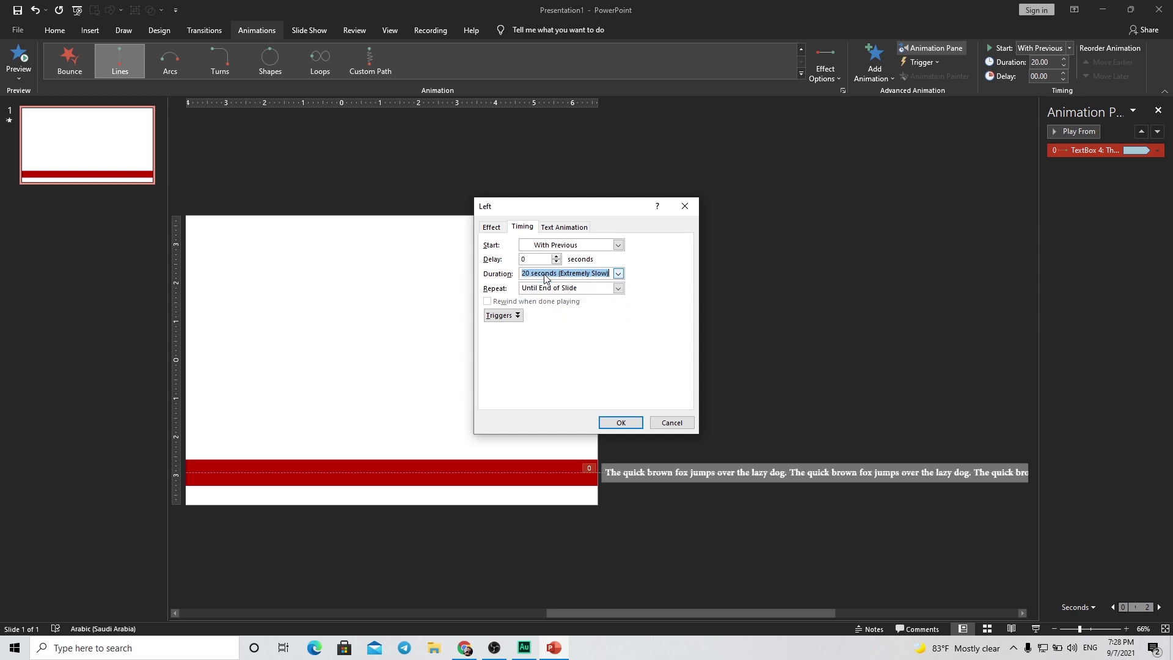
{"action": "type", "text": "22"}
{"action": "key", "text": "Return"}
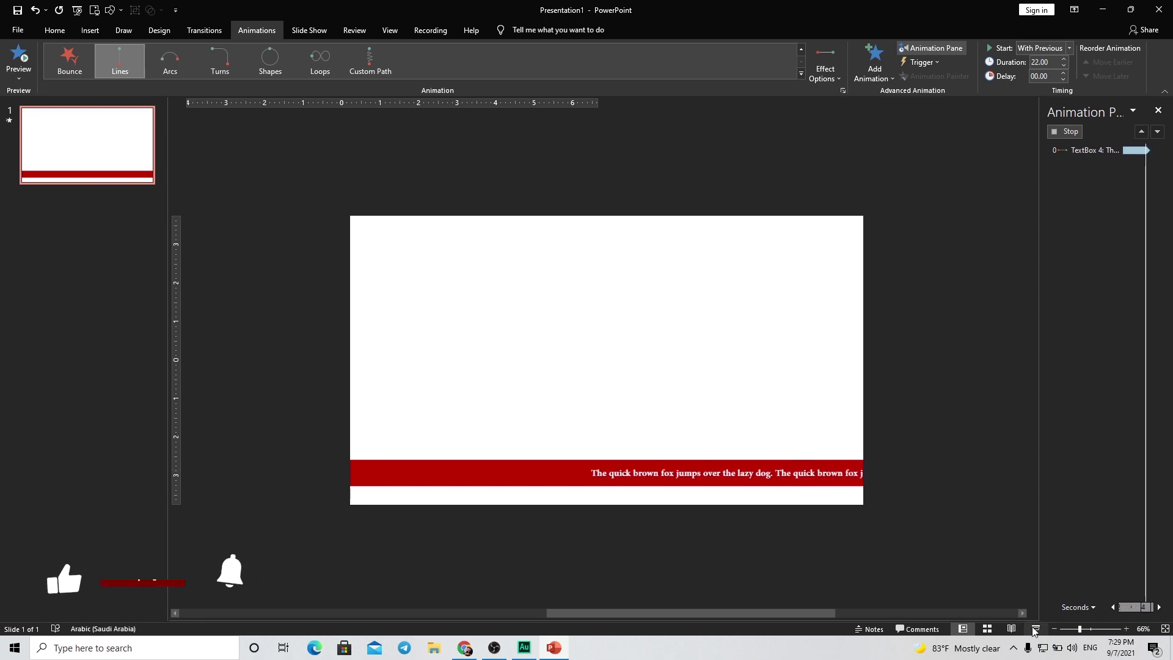
{"action": "key", "text": "F5"}
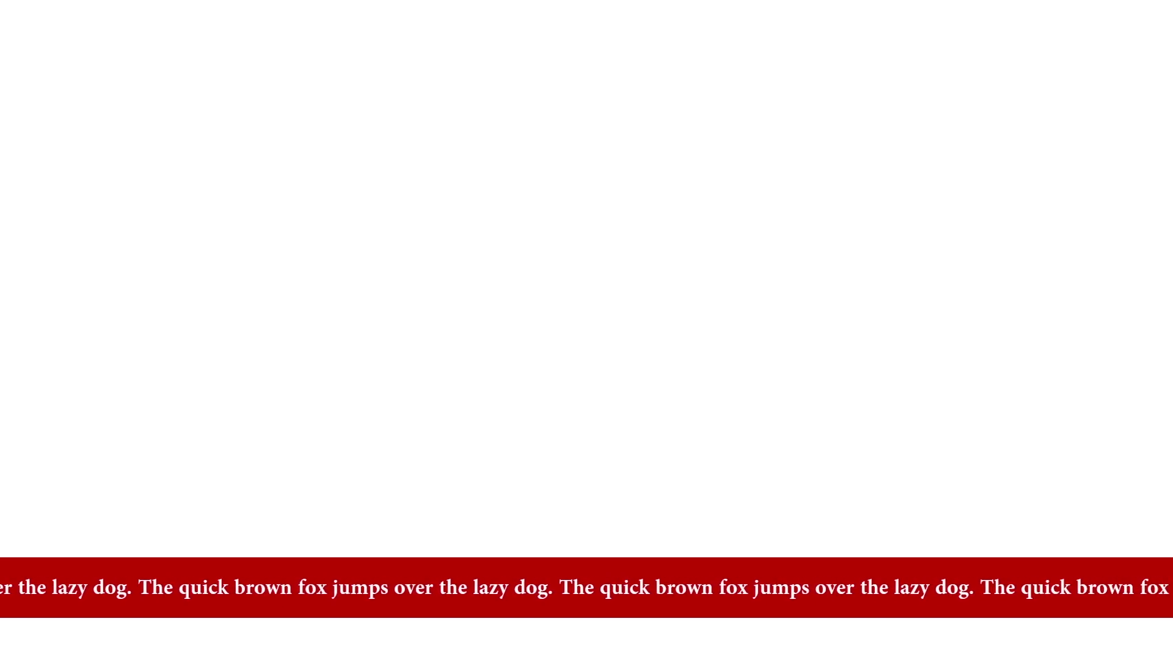
Exit the slide show, scroll back to the slide, and pick the Rounded Rectangle shape.
{"action": "key", "text": "Escape"}
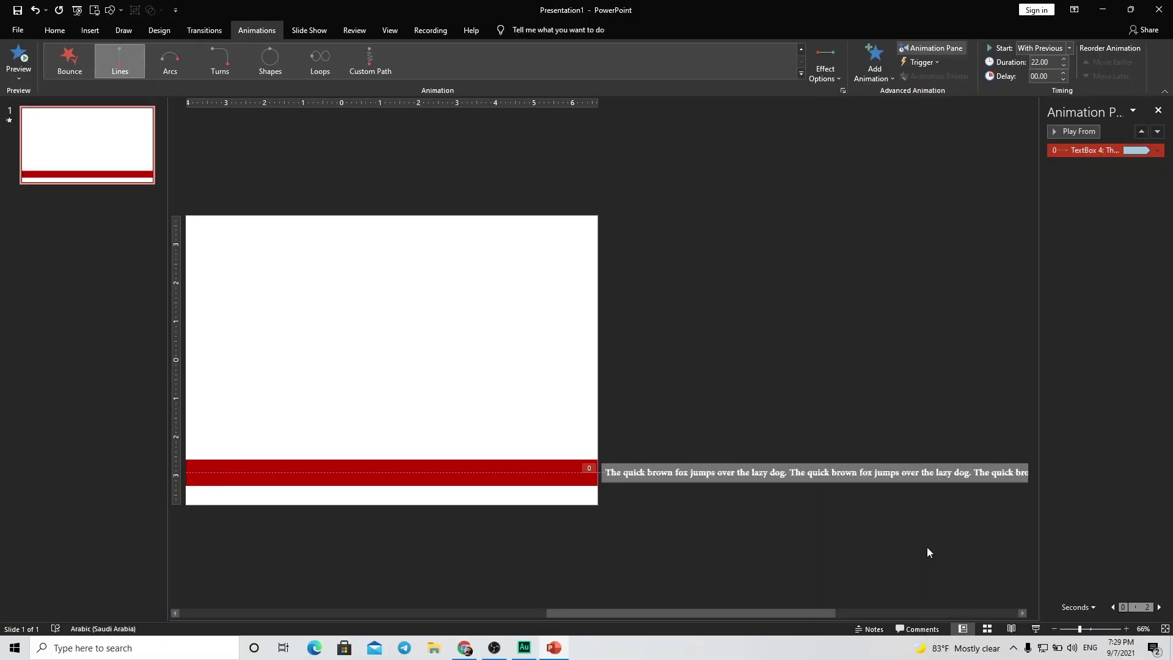
{"action": "left_click_drag", "start_coordinate": [604, 604], "coordinate": [253, 608]}
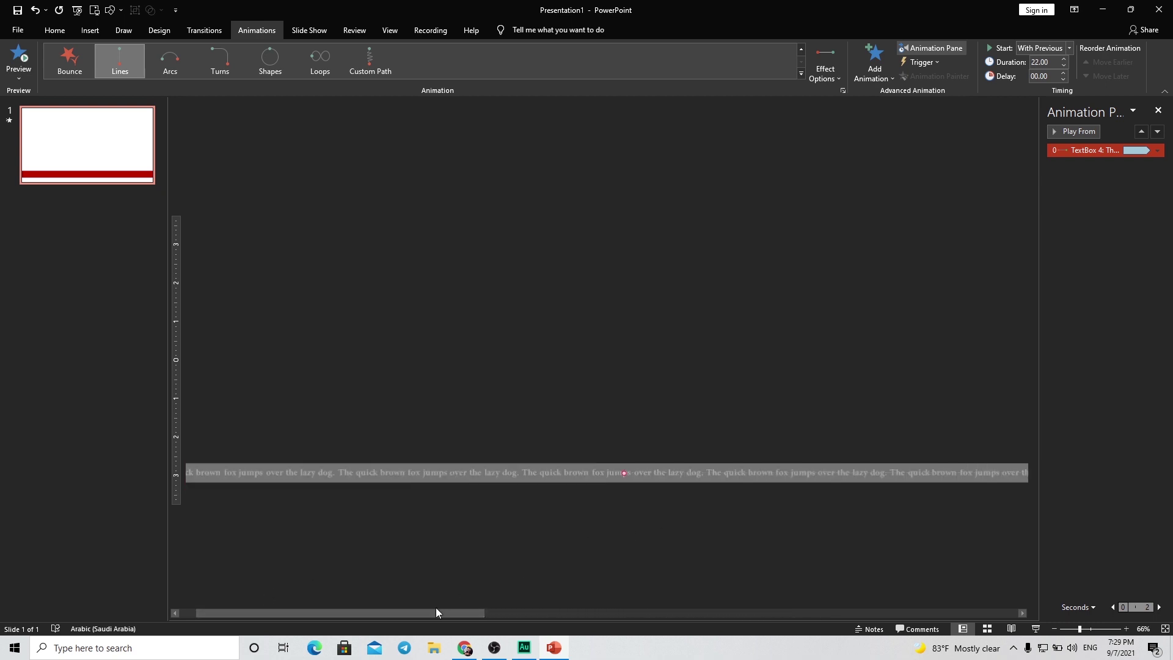
{"action": "left_click_drag", "start_coordinate": [436, 608], "coordinate": [548, 608]}
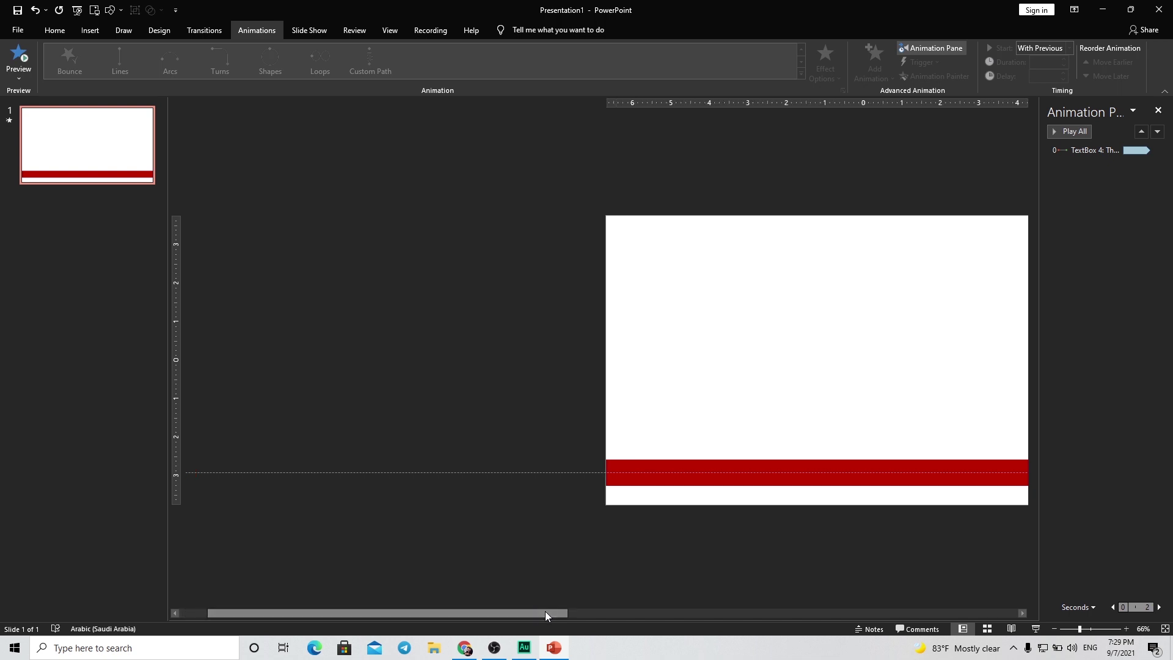
{"action": "left_click_drag", "start_coordinate": [538, 611], "coordinate": [637, 610]}
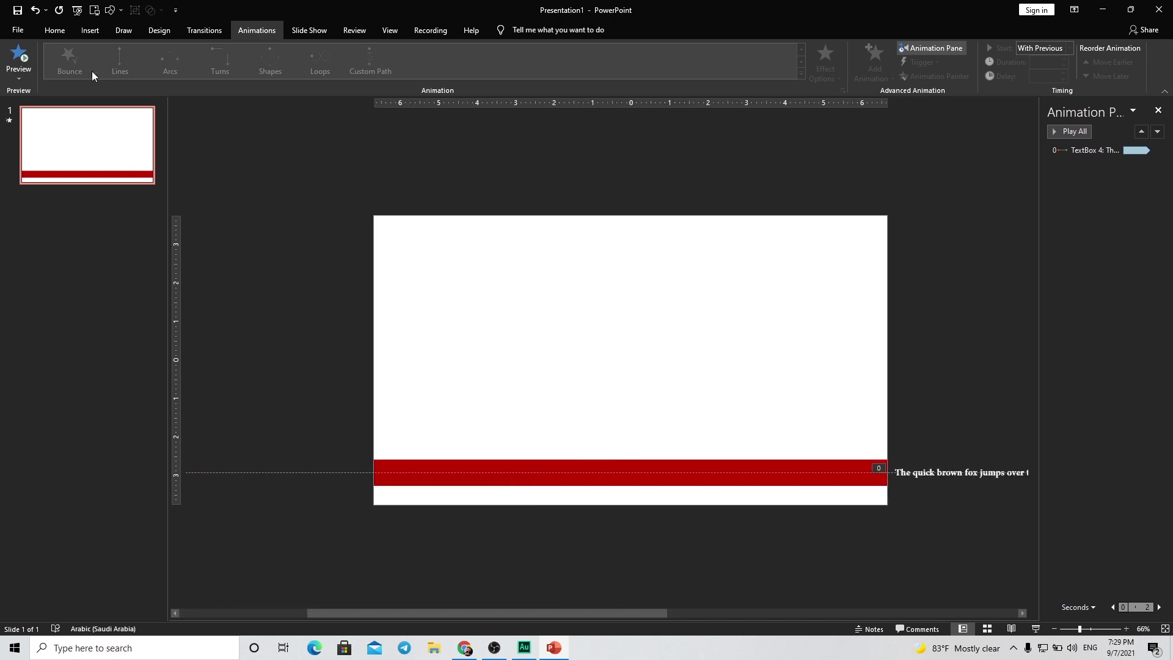
{"action": "left_click", "coordinate": [85, 32]}
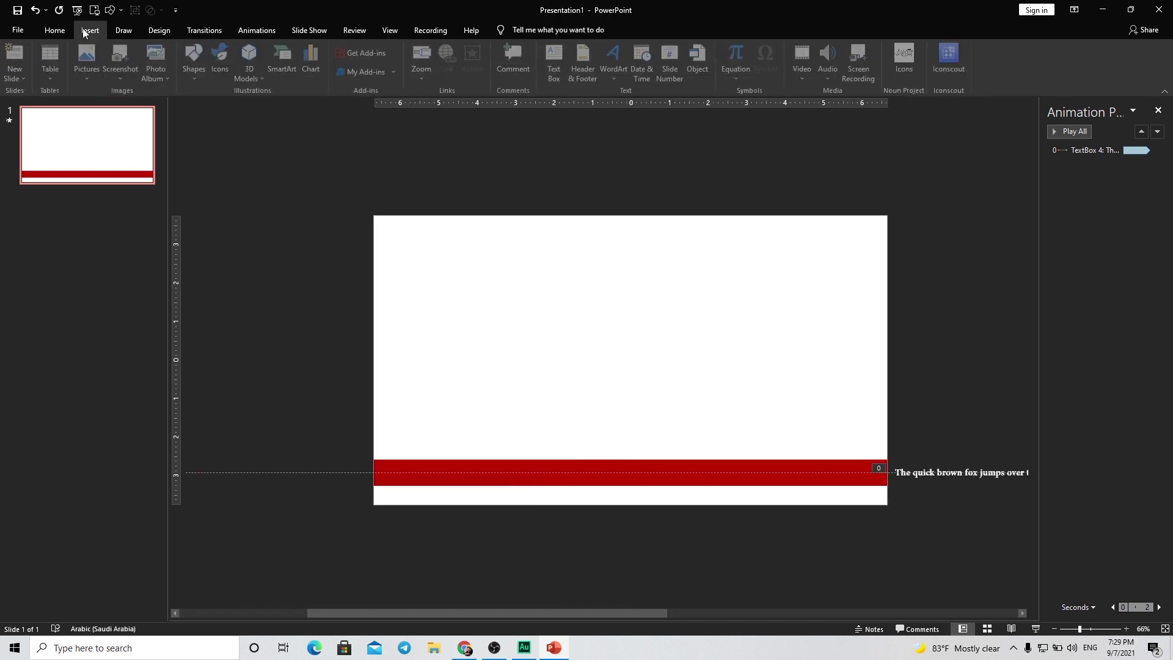
{"action": "left_click", "coordinate": [196, 75]}
{"action": "left_click", "coordinate": [251, 111]}
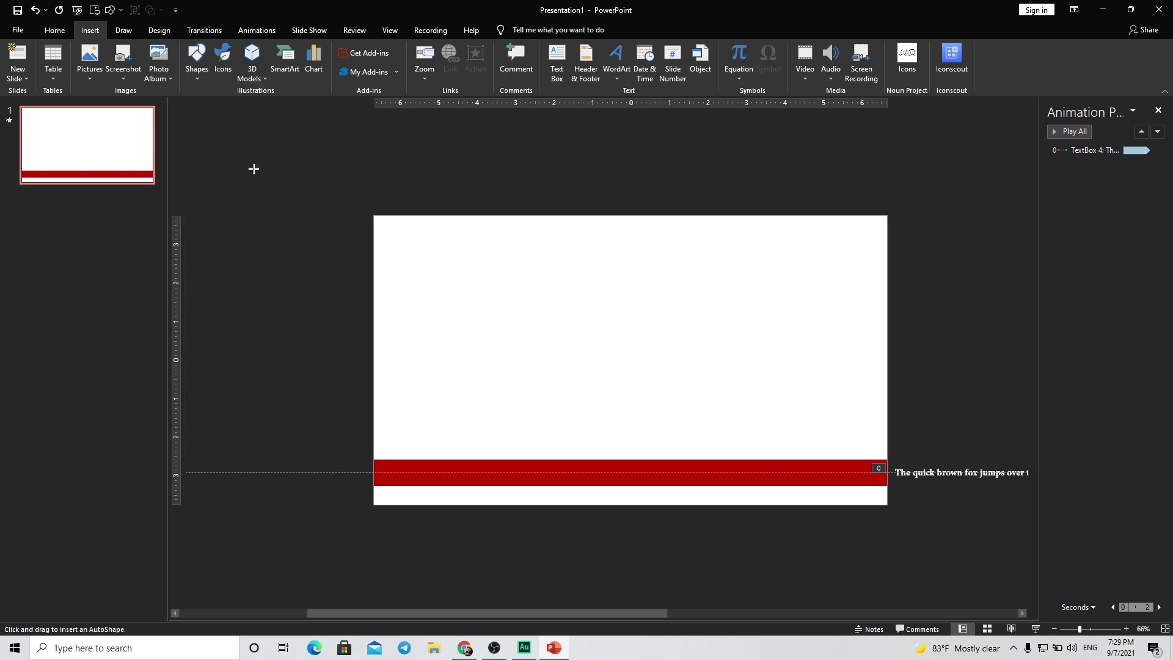
Draw a rounded square over the red band's left end and fill it dark red.
{"action": "left_click_drag", "start_coordinate": [392, 412], "coordinate": [413, 469]}
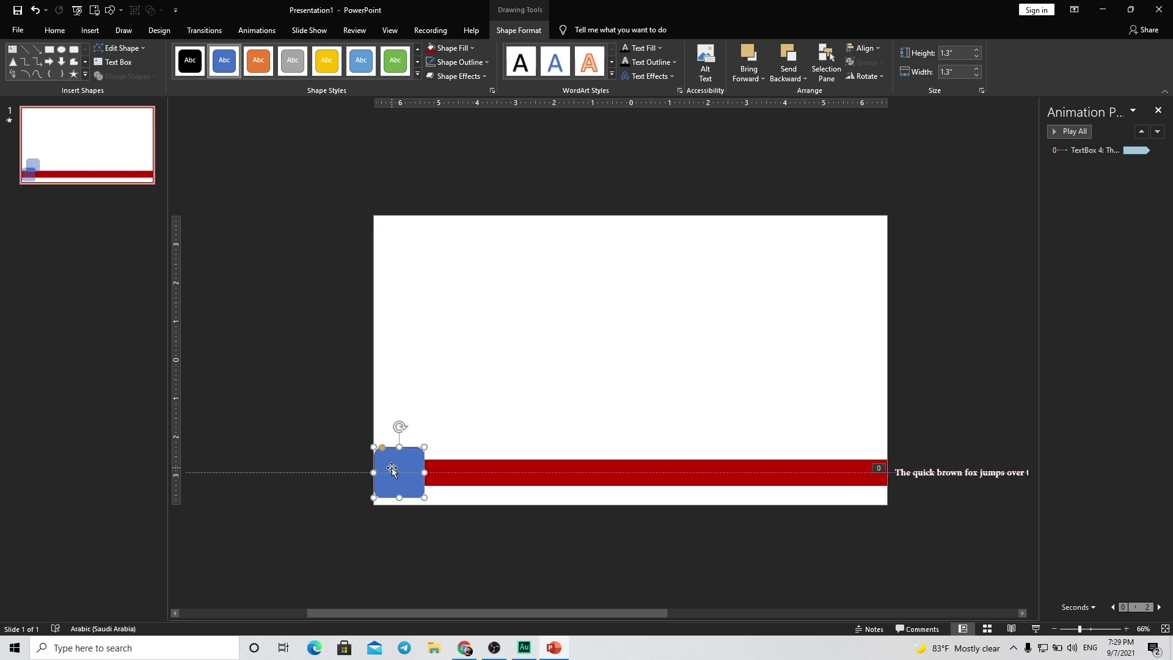
{"action": "scroll", "coordinate": [392, 471], "scroll_direction": "up", "scroll_amount": 6, "text": "ctrl"}
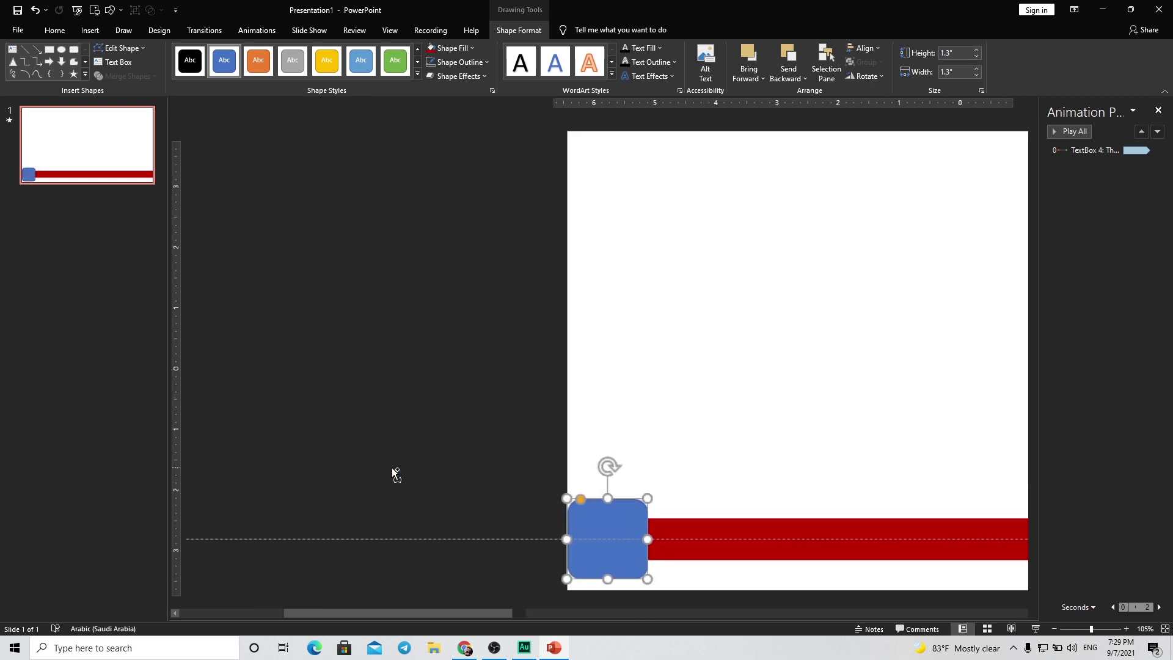
{"action": "left_click", "coordinate": [431, 50]}
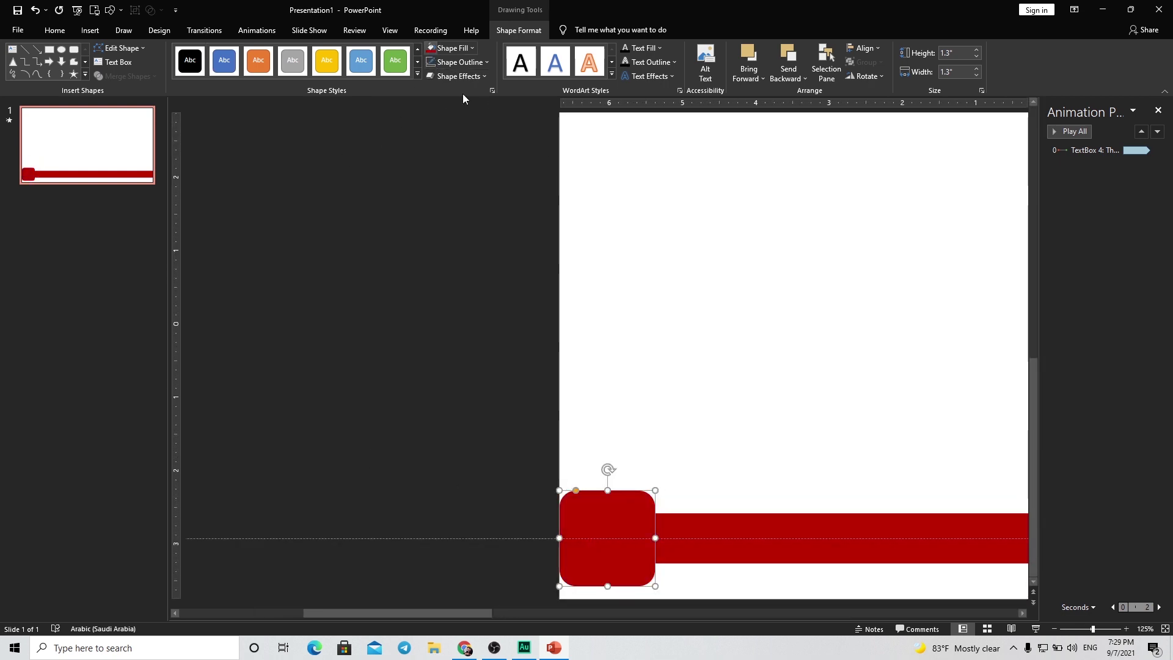
Give the square a gradient fill in Format Shape, reduced to two stops.
{"action": "right_click", "coordinate": [631, 514]}
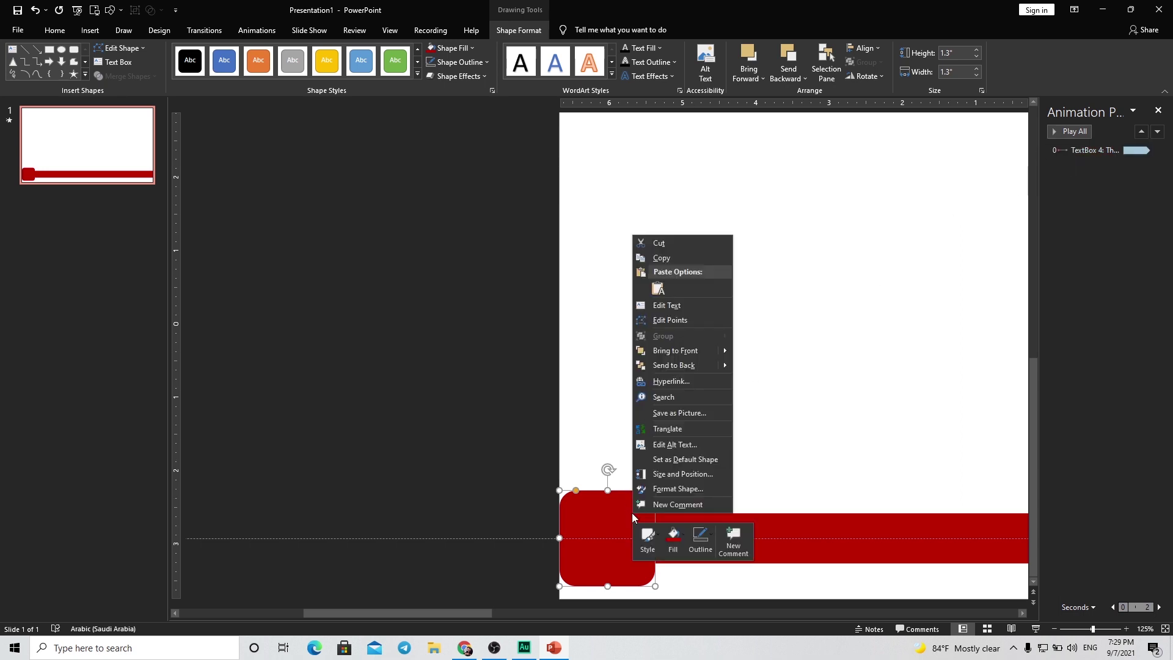
{"action": "left_click", "coordinate": [667, 494]}
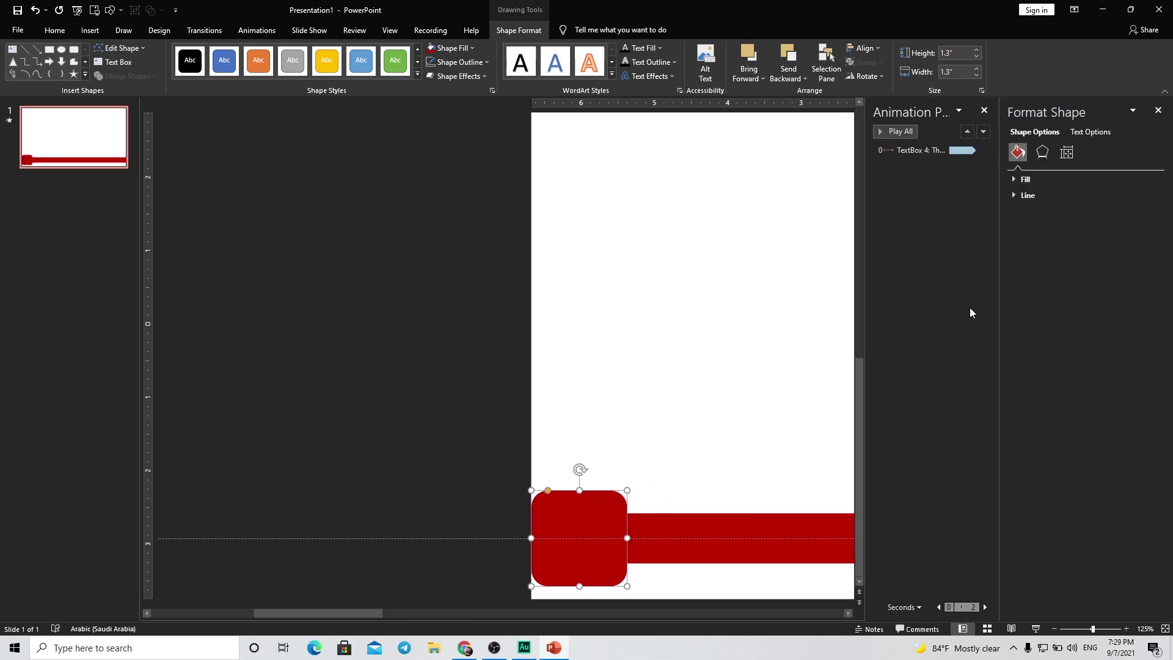
{"action": "left_click", "coordinate": [1019, 179]}
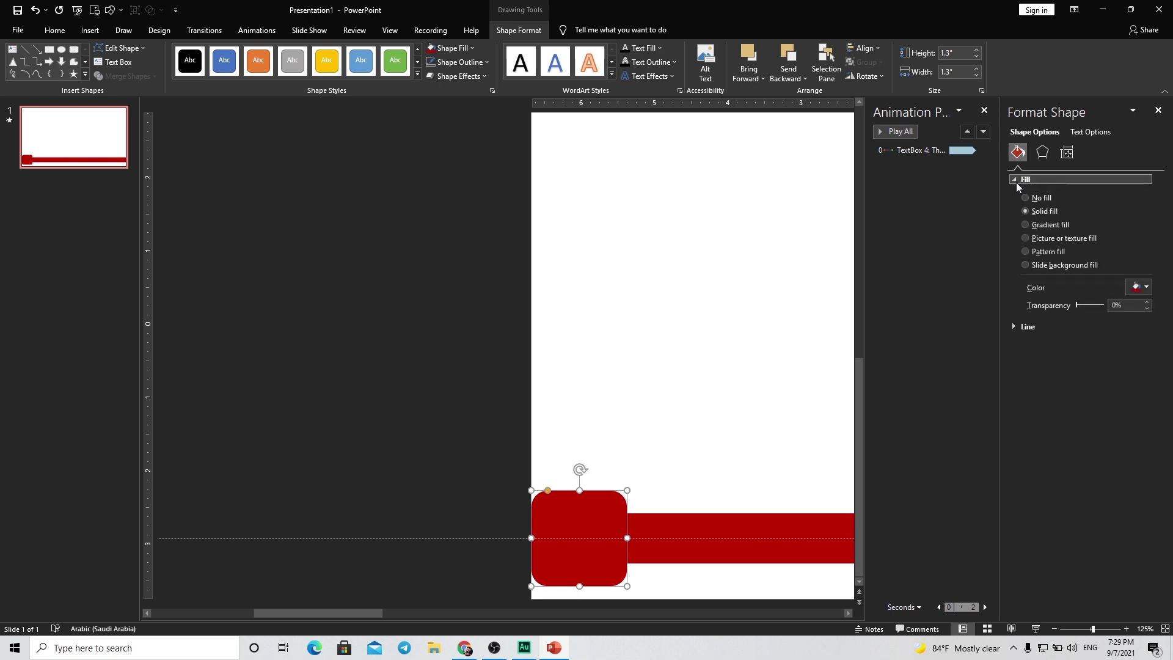
{"action": "left_click", "coordinate": [1044, 226]}
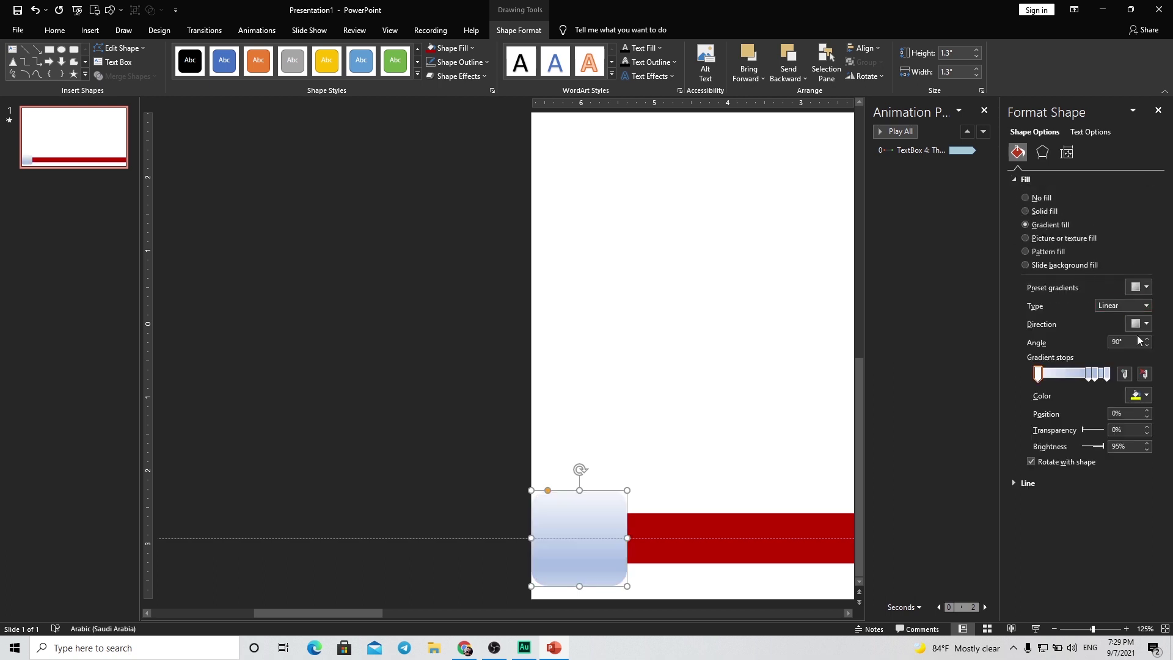
{"action": "left_click", "coordinate": [1144, 373]}
{"action": "left_click", "coordinate": [1144, 374]}
{"action": "left_click", "coordinate": [1144, 373]}
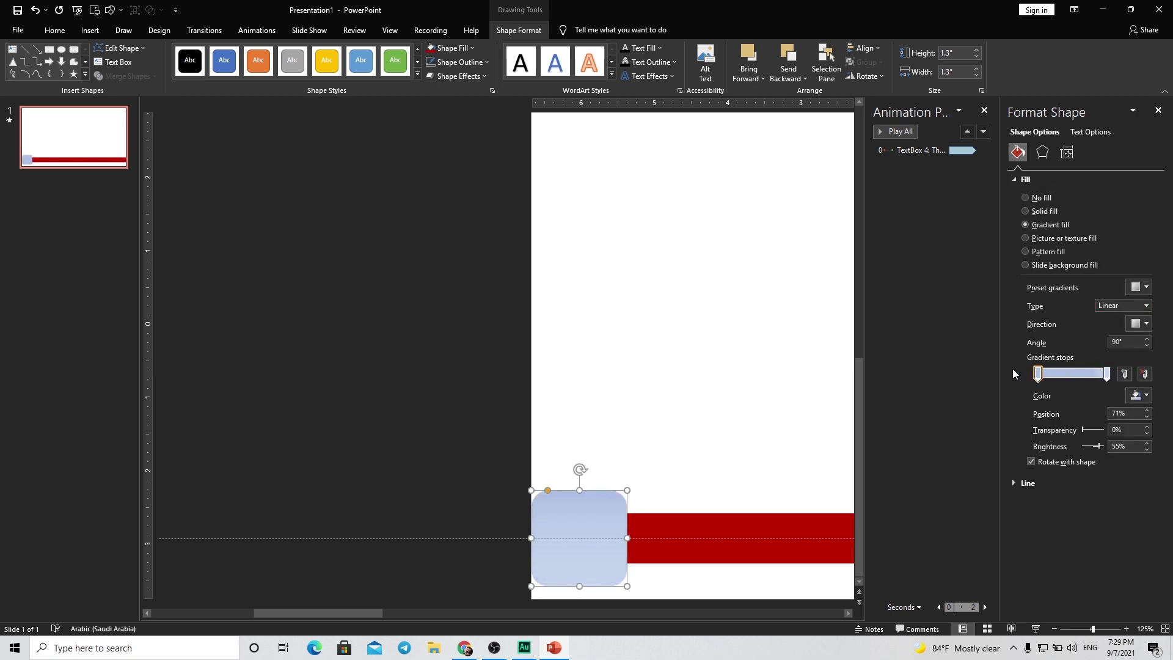
{"action": "left_click", "coordinate": [1139, 323]}
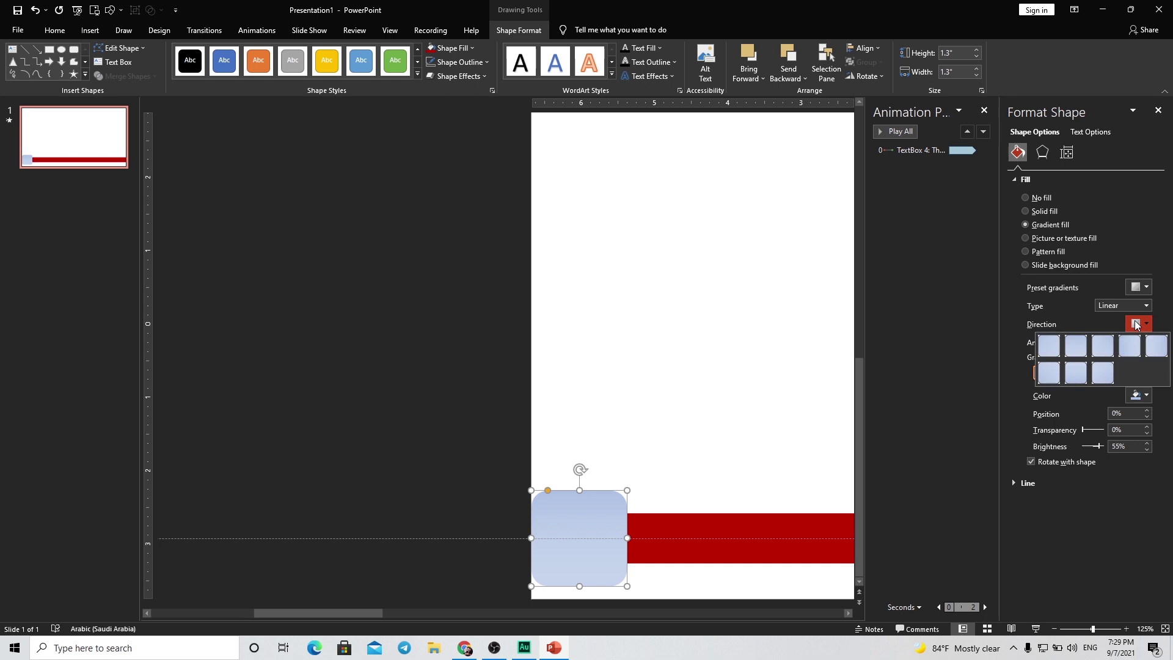
{"action": "left_click", "coordinate": [1063, 391]}
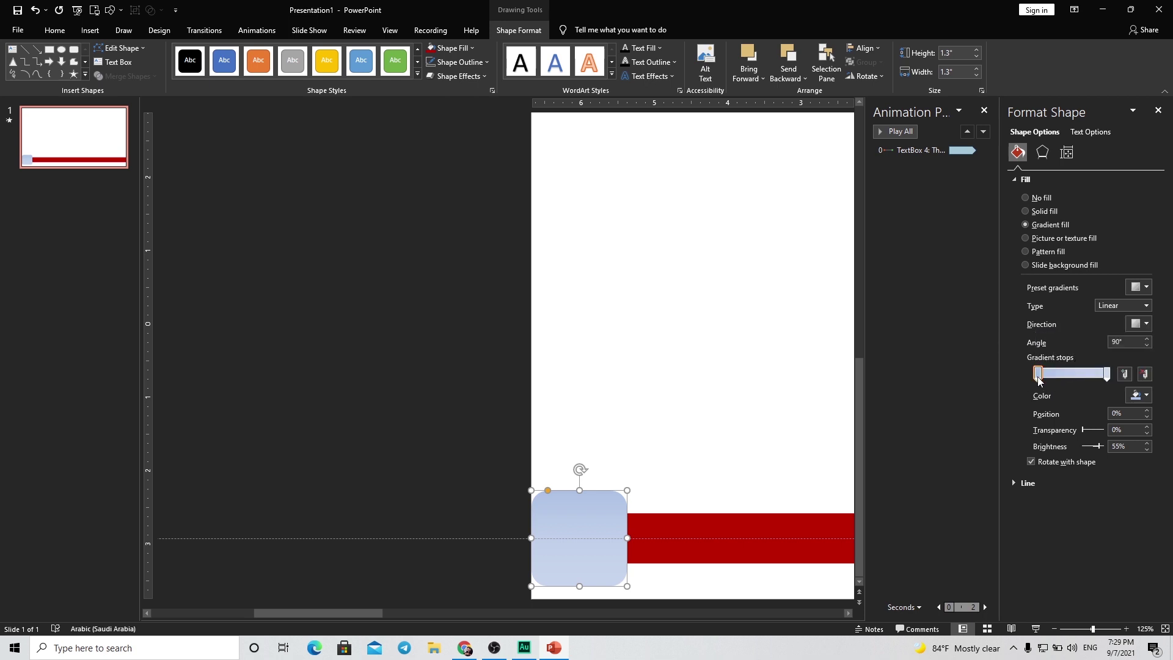
Color the first gradient stop dark red and the right stop a lightened custom red.
{"action": "left_click", "coordinate": [1136, 395]}
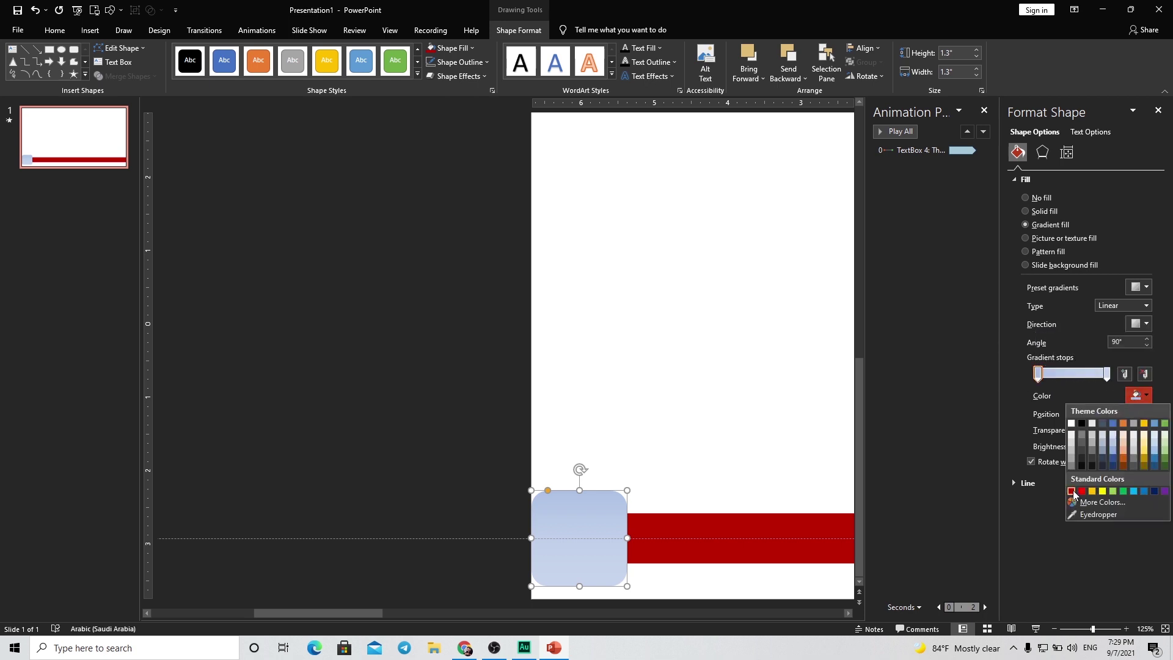
{"action": "left_click", "coordinate": [1071, 491]}
{"action": "left_click", "coordinate": [1106, 374]}
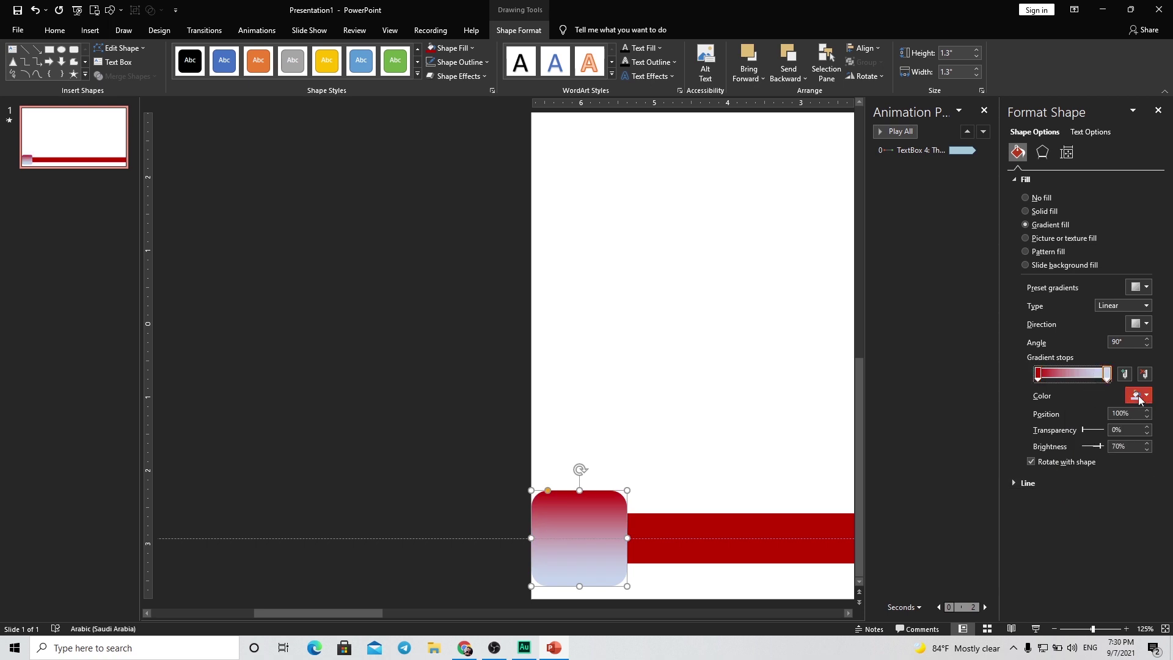
{"action": "left_click", "coordinate": [1136, 395]}
{"action": "left_click", "coordinate": [1082, 491]}
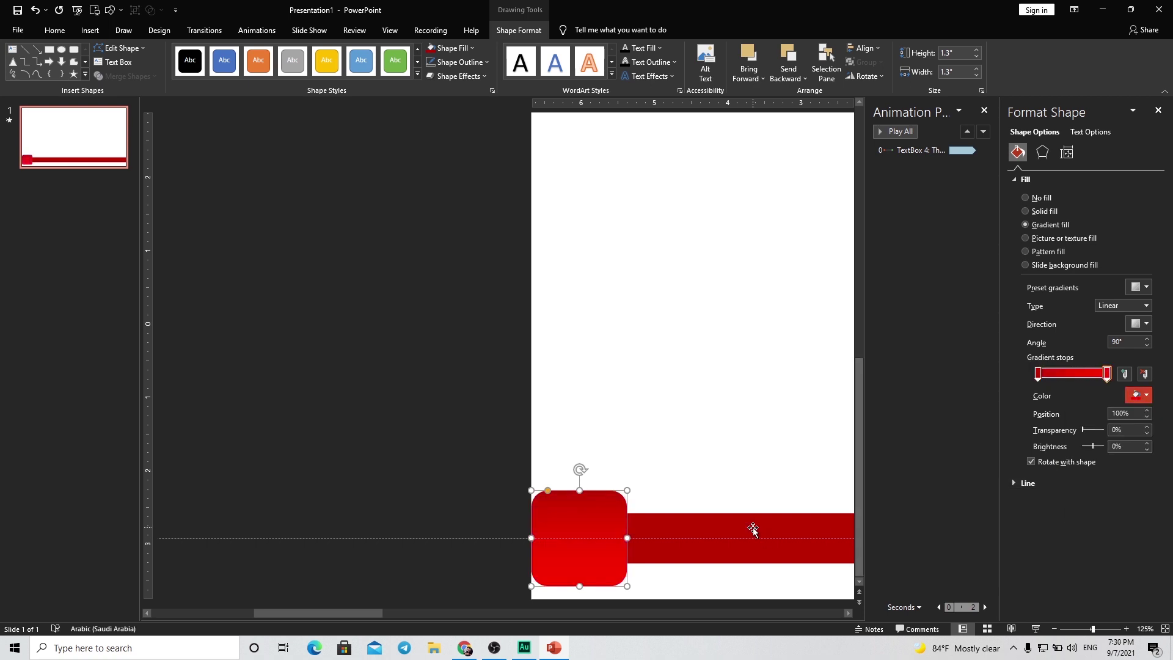
{"action": "left_click", "coordinate": [1136, 395]}
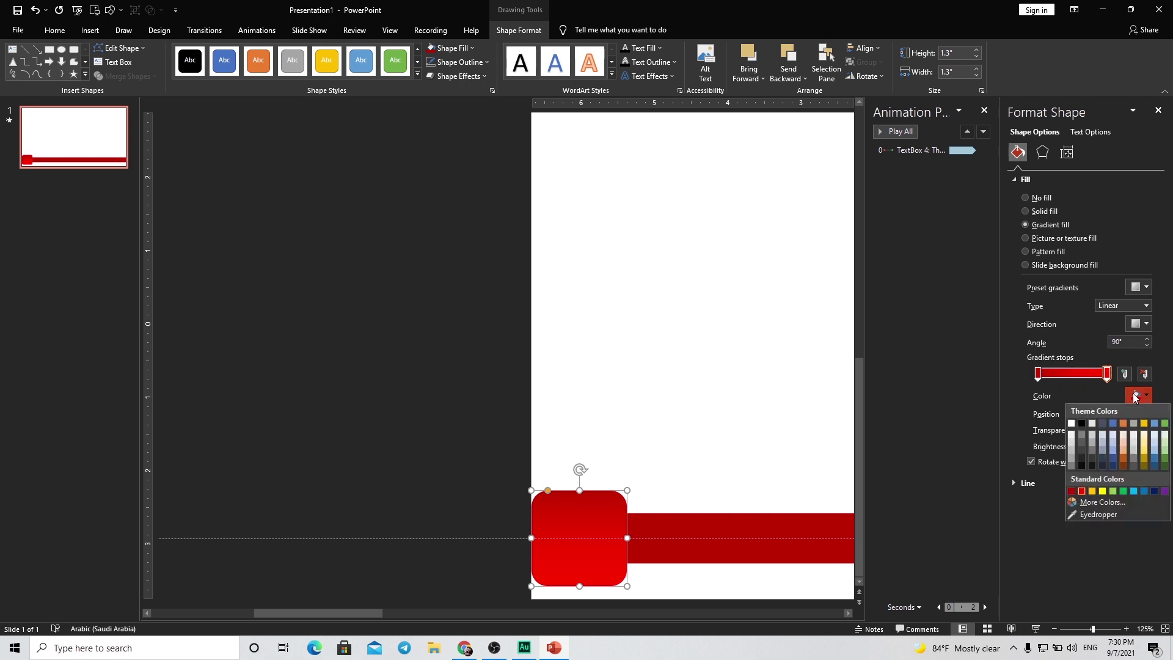
{"action": "left_click", "coordinate": [1102, 502]}
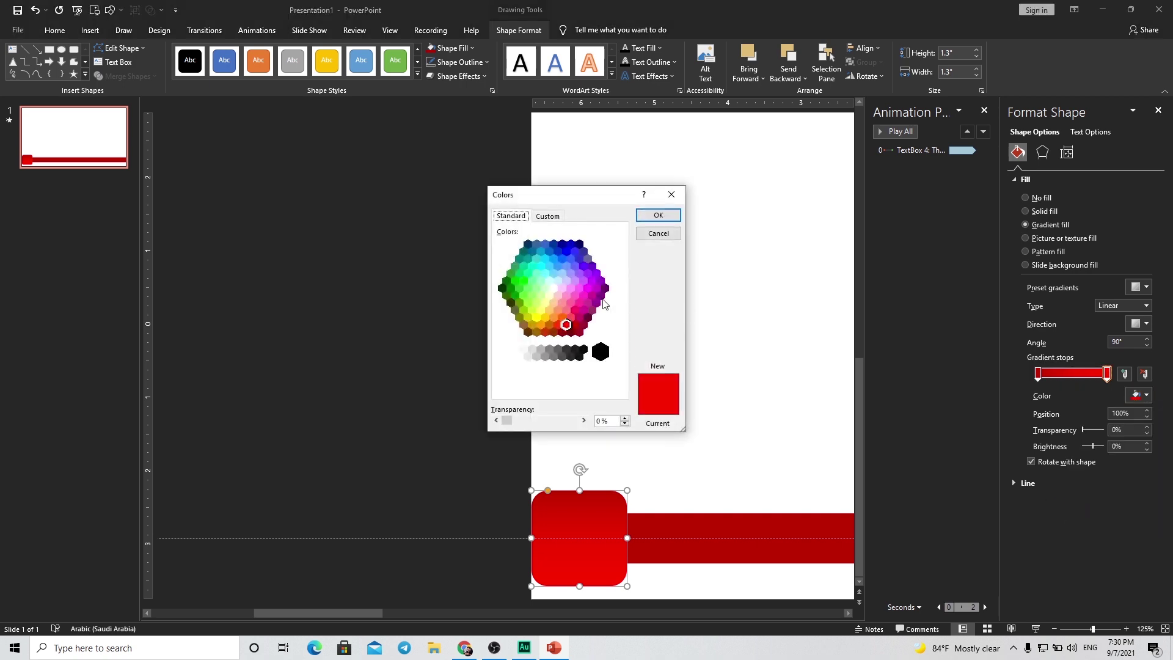
{"action": "left_click", "coordinate": [547, 216]}
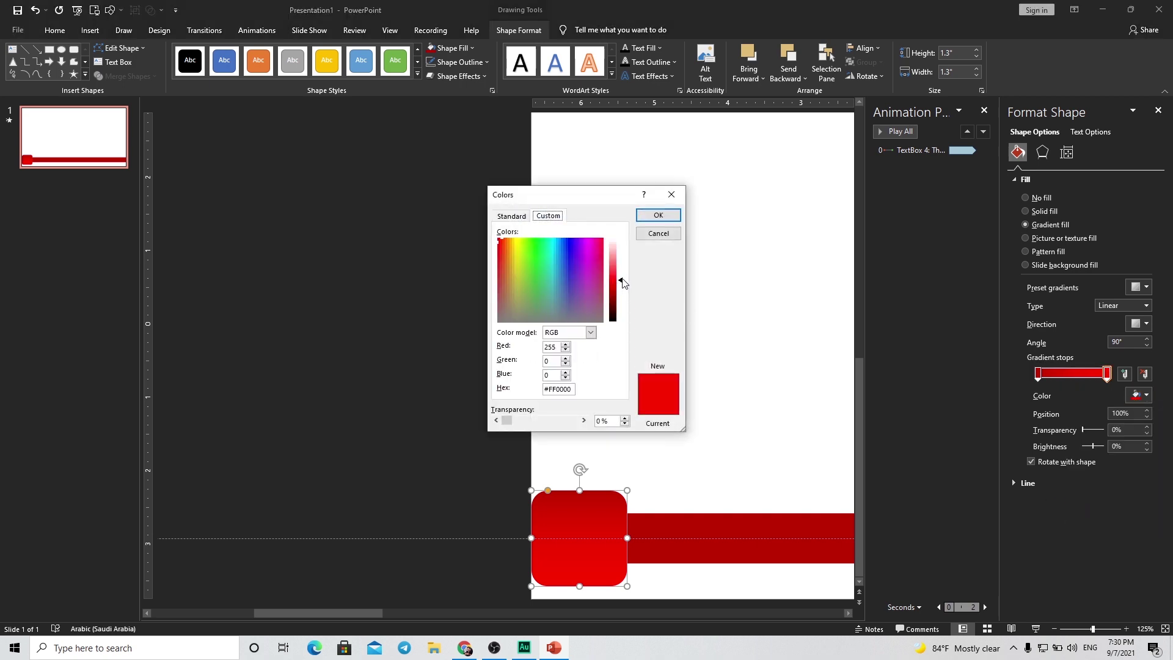
{"action": "left_click_drag", "start_coordinate": [622, 282], "coordinate": [621, 258]}
{"action": "left_click", "coordinate": [658, 215]}
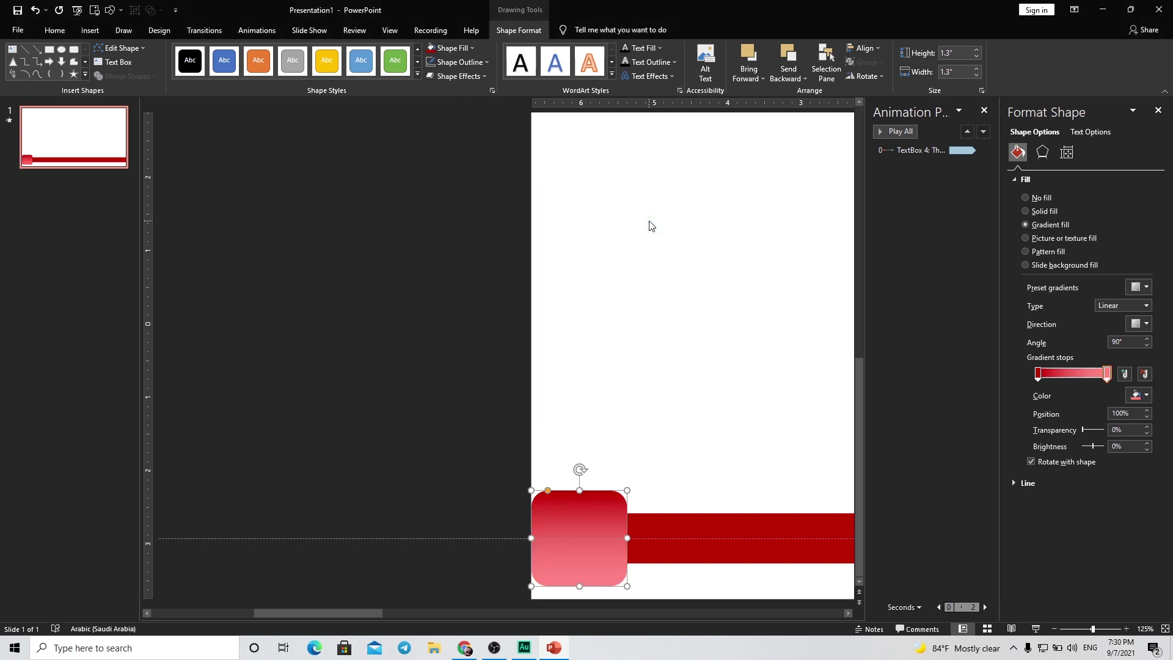
Darken the first stop with a custom red and set the last stop to standard red.
{"action": "left_click", "coordinate": [1038, 373]}
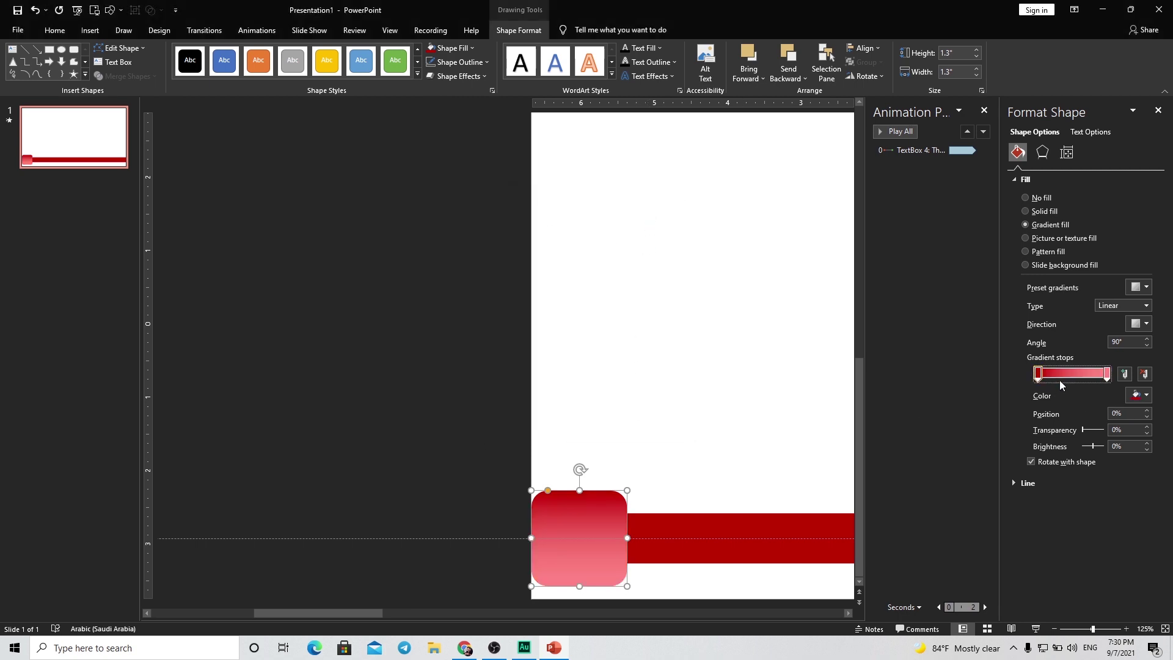
{"action": "left_click", "coordinate": [1137, 395]}
{"action": "left_click", "coordinate": [1102, 525]}
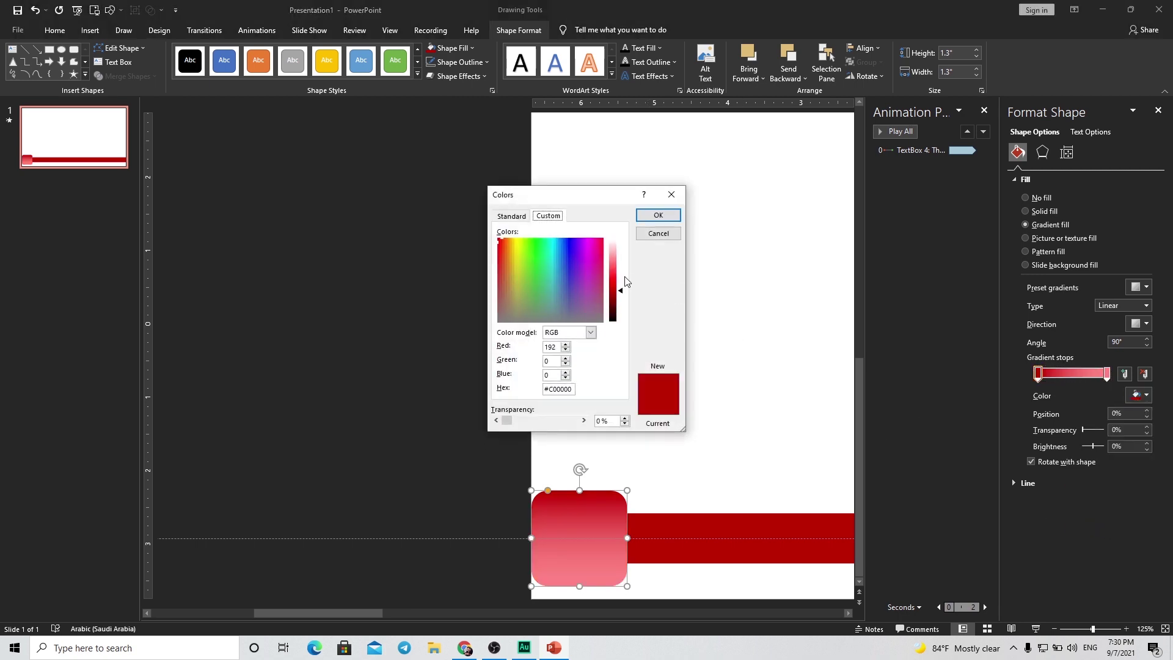
{"action": "left_click_drag", "start_coordinate": [624, 297], "coordinate": [623, 315]}
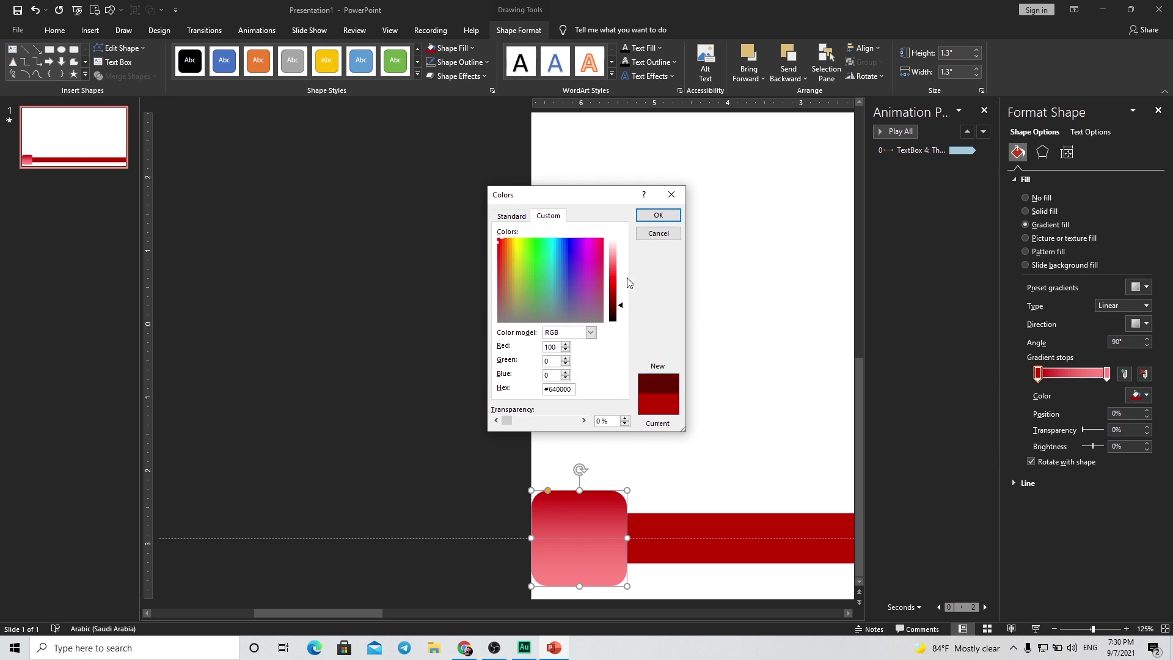
{"action": "left_click", "coordinate": [657, 215]}
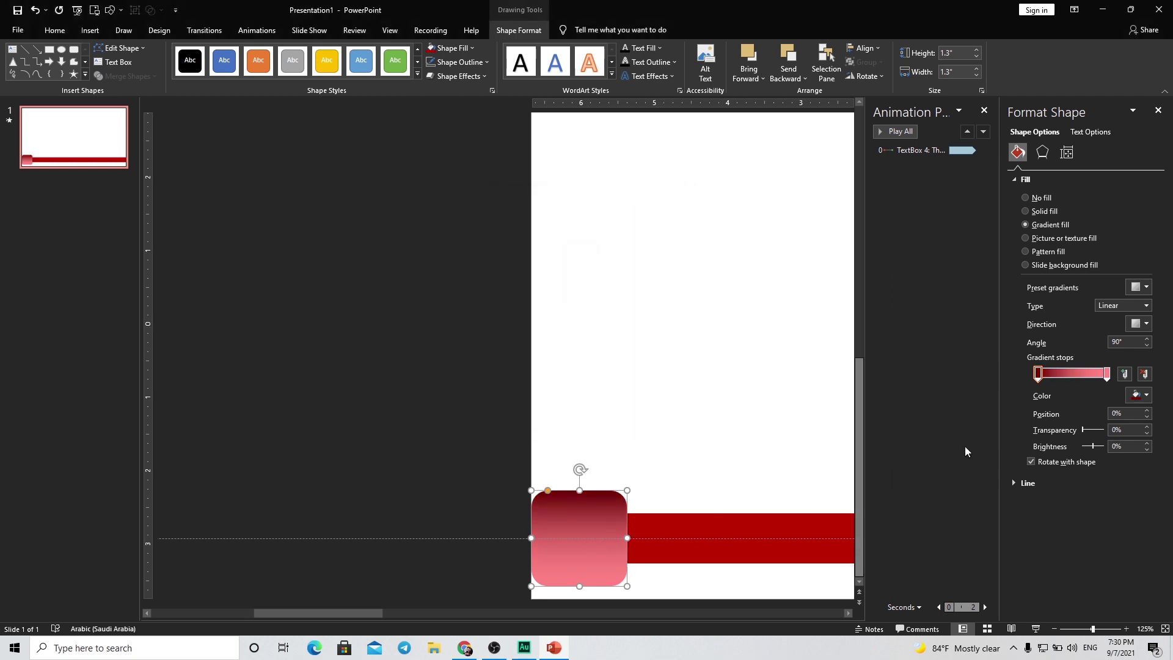
{"action": "left_click", "coordinate": [1106, 373]}
{"action": "left_click", "coordinate": [1137, 394]}
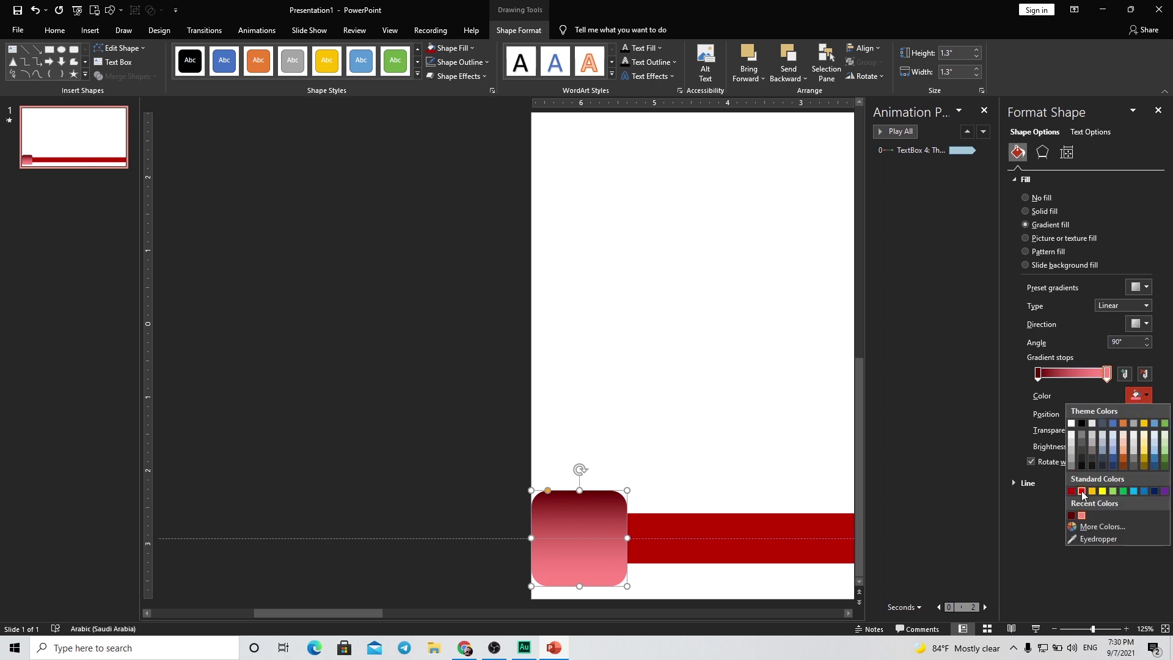
{"action": "left_click", "coordinate": [1081, 491]}
{"action": "left_click", "coordinate": [636, 437]}
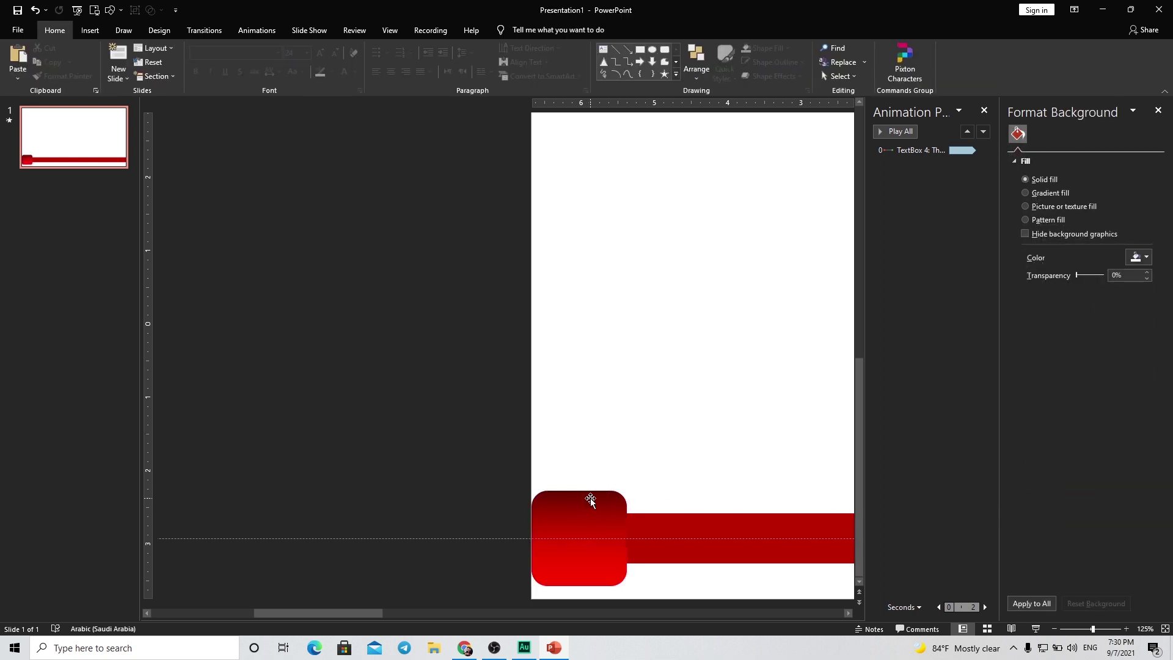
{"action": "left_click", "coordinate": [589, 497]}
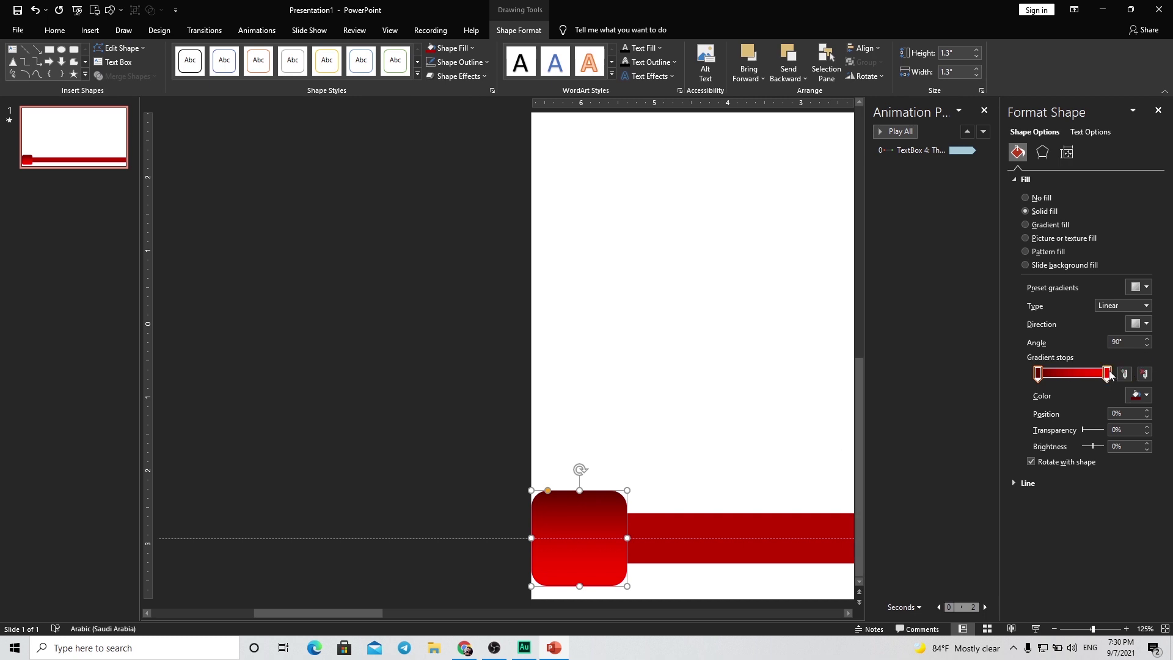
Move the red stop to the middle, add a dark red end stop, and fine-tune stop positions.
{"action": "left_click_drag", "start_coordinate": [1106, 374], "coordinate": [1071, 383]}
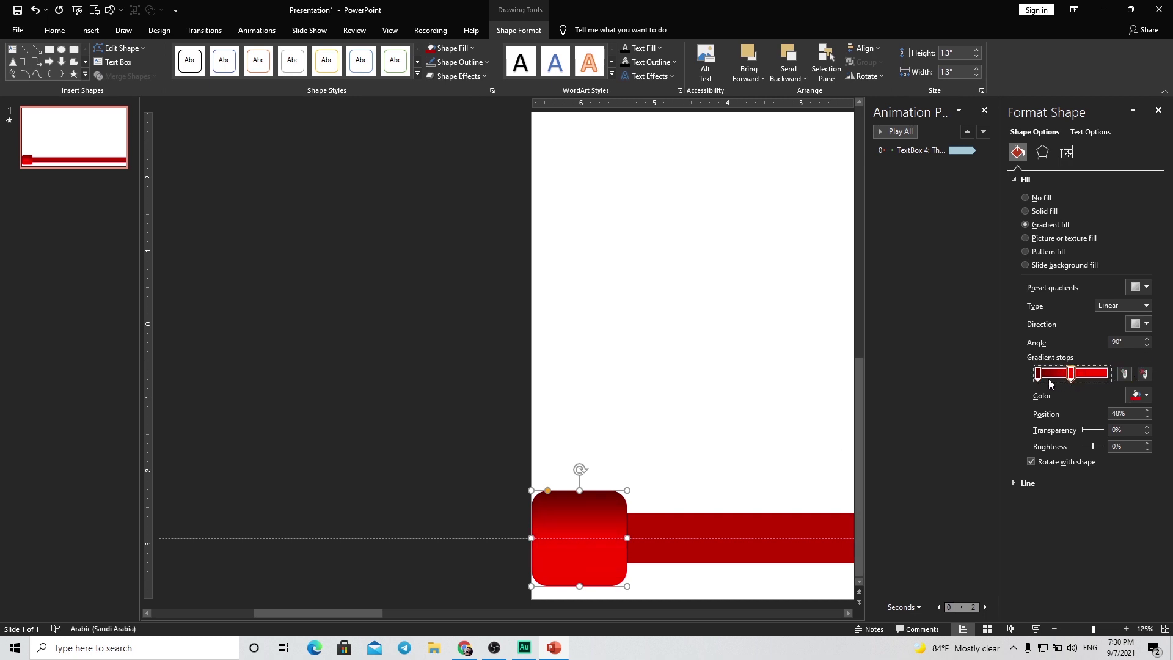
{"action": "left_click", "coordinate": [1101, 374]}
{"action": "left_click_drag", "start_coordinate": [1103, 376], "coordinate": [1107, 375]}
{"action": "left_click", "coordinate": [1138, 395]}
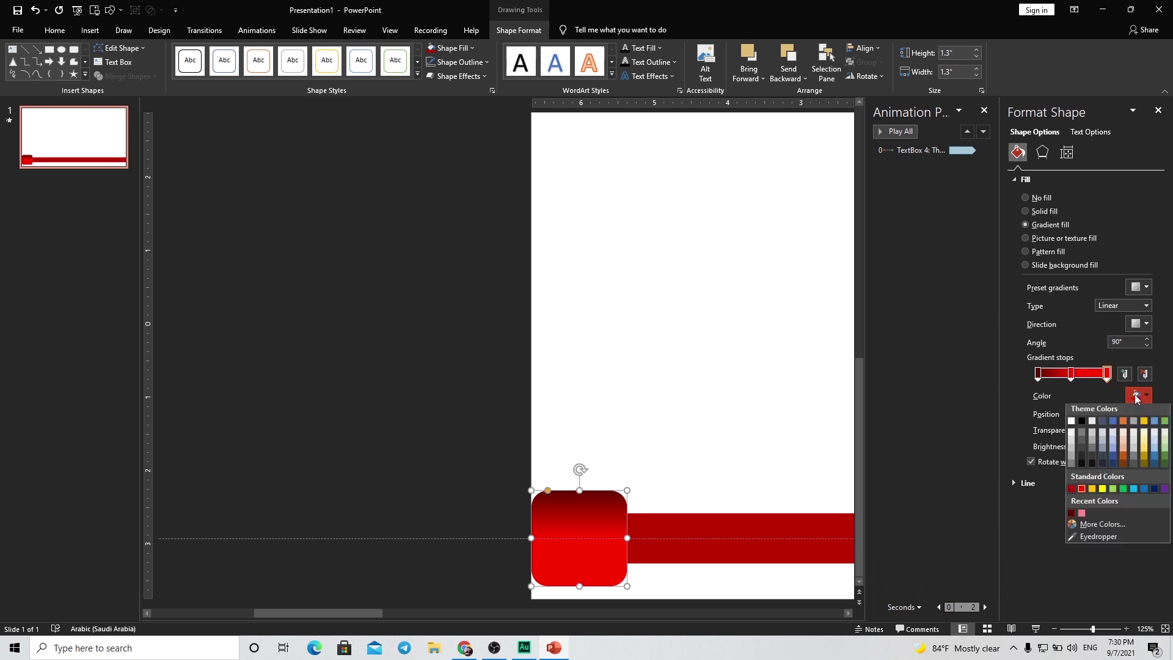
{"action": "left_click", "coordinate": [1071, 516]}
{"action": "left_click", "coordinate": [654, 485]}
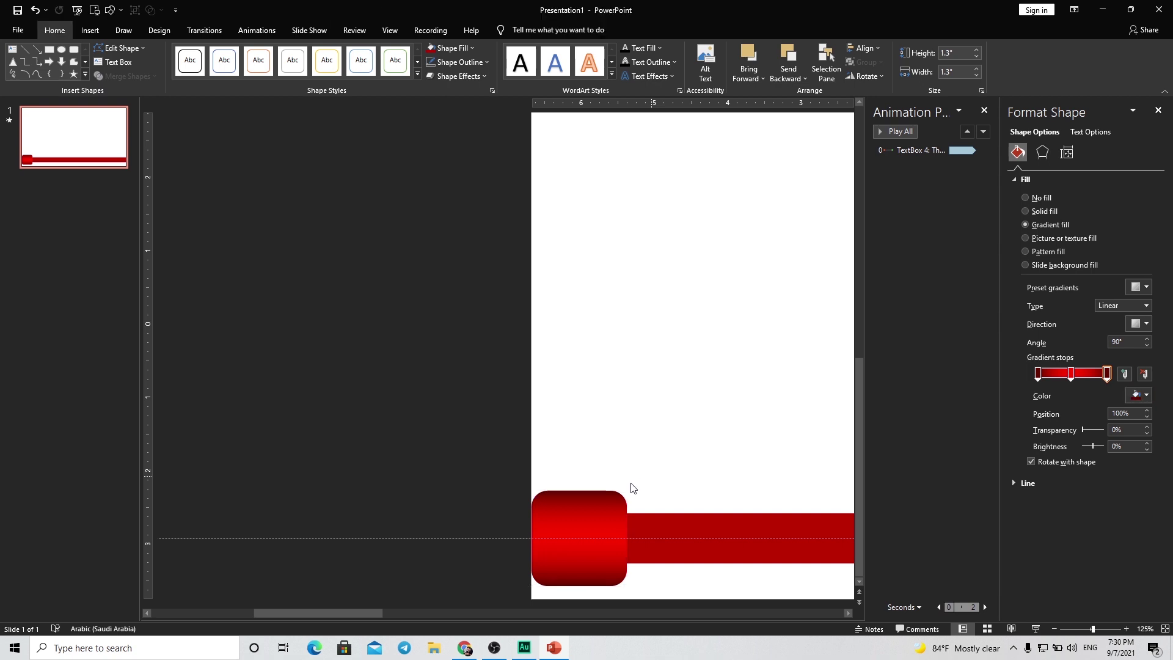
{"action": "left_click", "coordinate": [590, 500]}
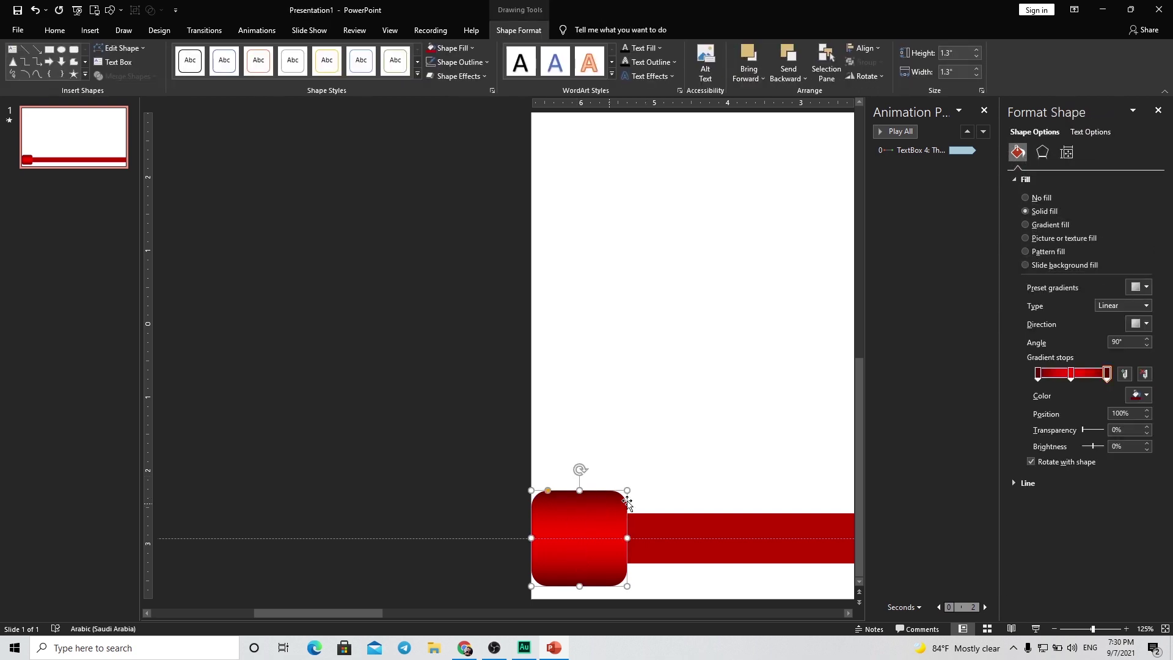
{"action": "left_click_drag", "start_coordinate": [1070, 377], "coordinate": [1073, 380]}
{"action": "left_click", "coordinate": [1040, 378]}
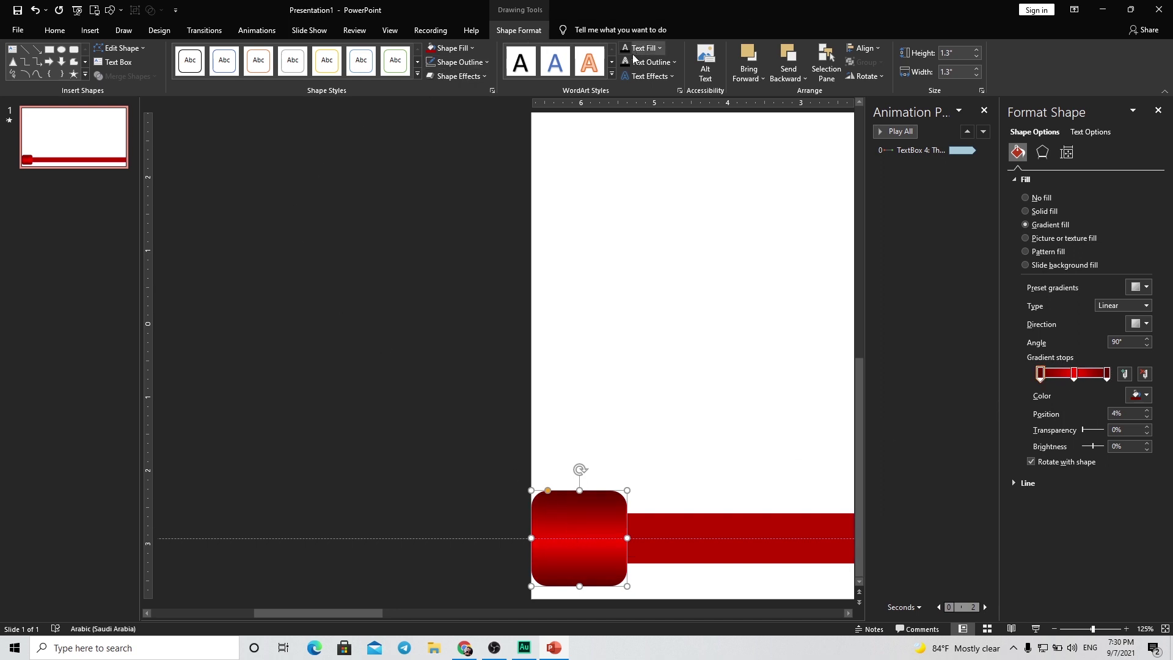
Copy the square's glossy red gradient onto the ticker bar with Format Painter and adjust its gradient stops.
{"action": "left_click", "coordinate": [55, 30]}
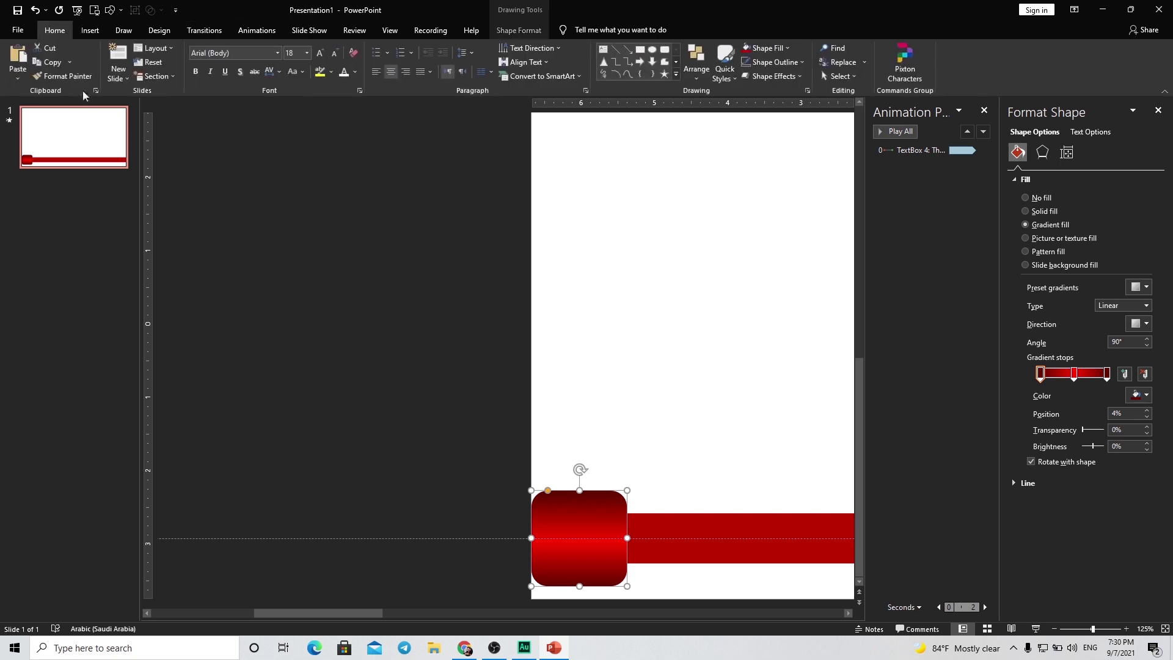
{"action": "left_click", "coordinate": [710, 531]}
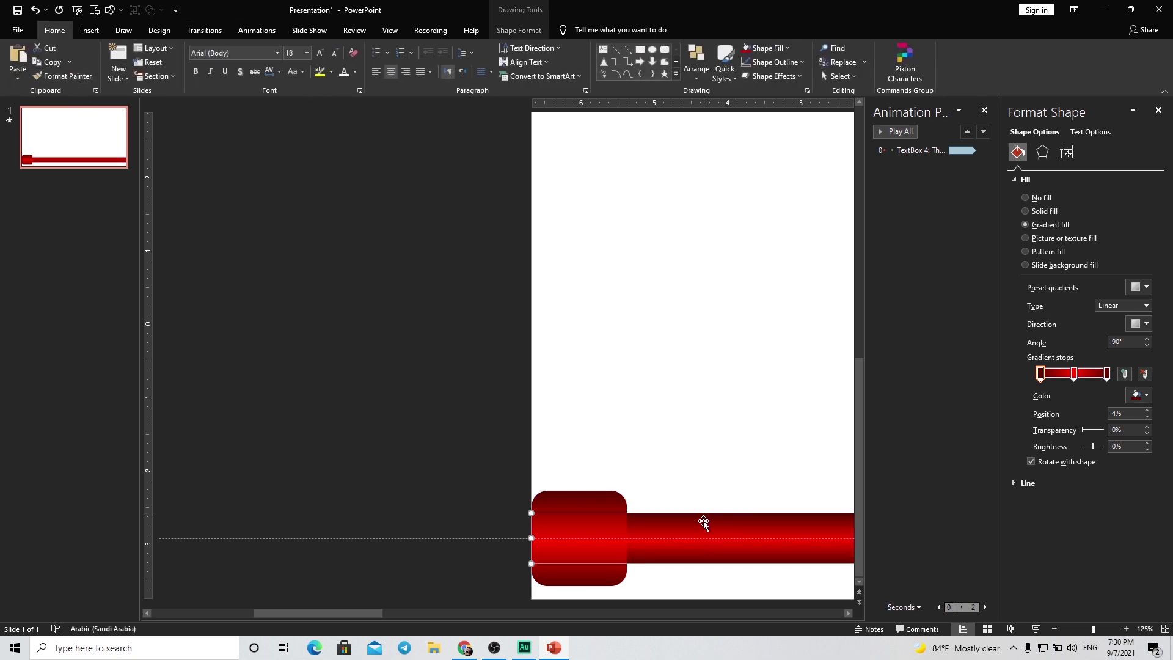
{"action": "scroll", "coordinate": [679, 435], "scroll_direction": "down", "scroll_amount": 5}
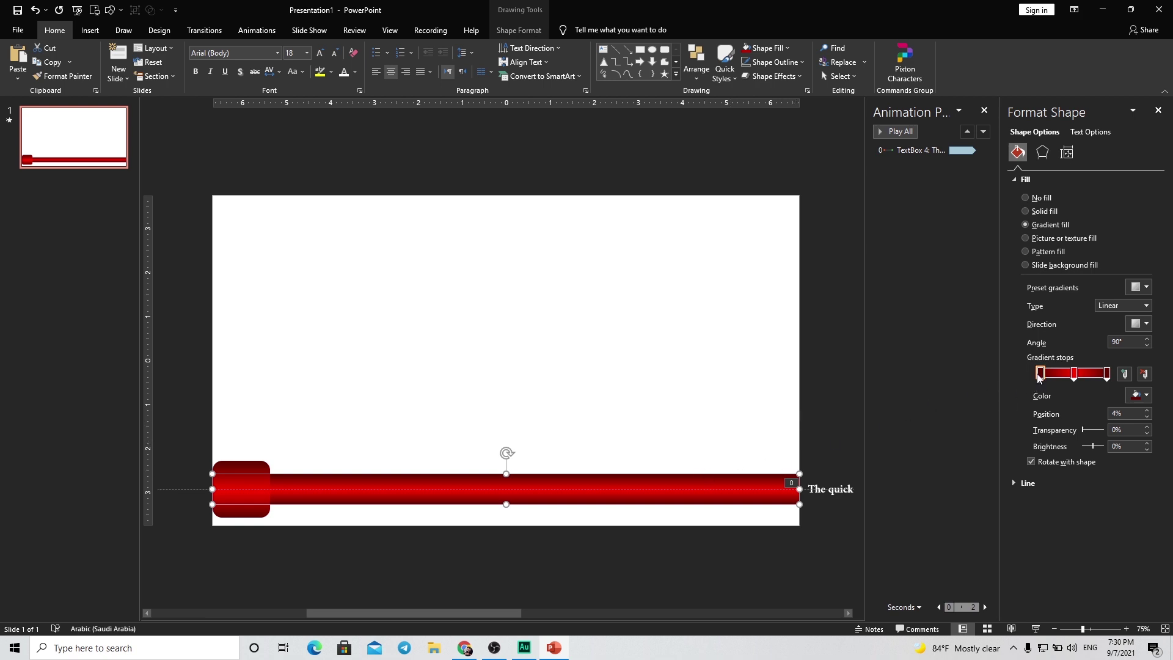
{"action": "left_click_drag", "start_coordinate": [1039, 373], "coordinate": [1037, 374]}
{"action": "left_click", "coordinate": [1107, 373]}
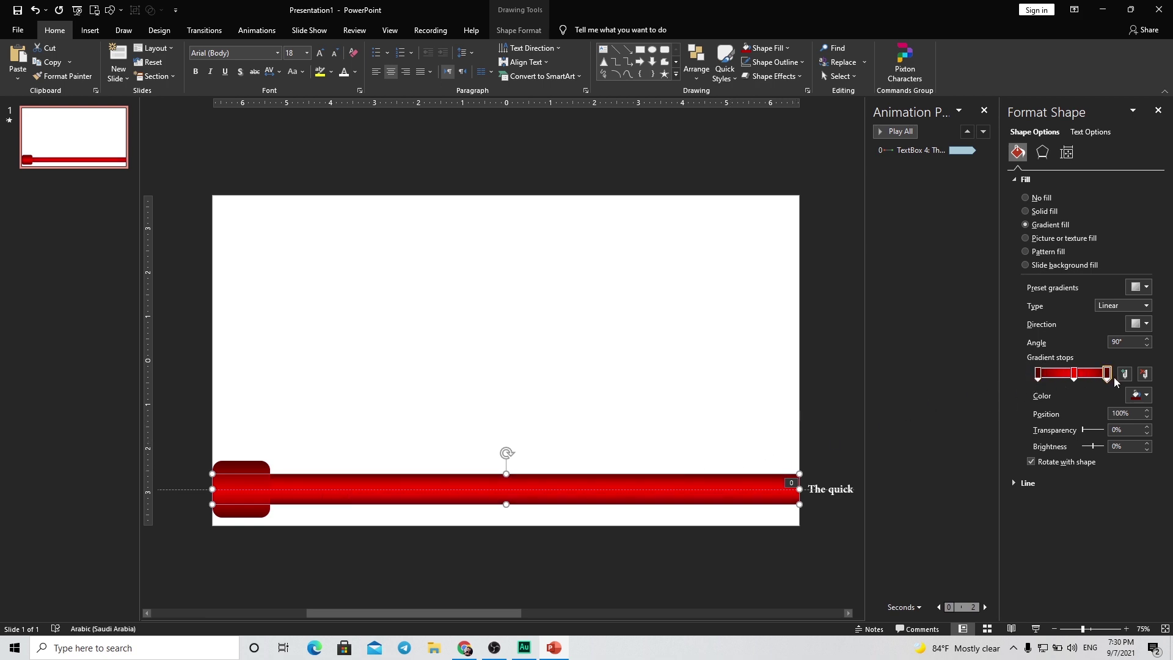
{"action": "left_click", "coordinate": [656, 425]}
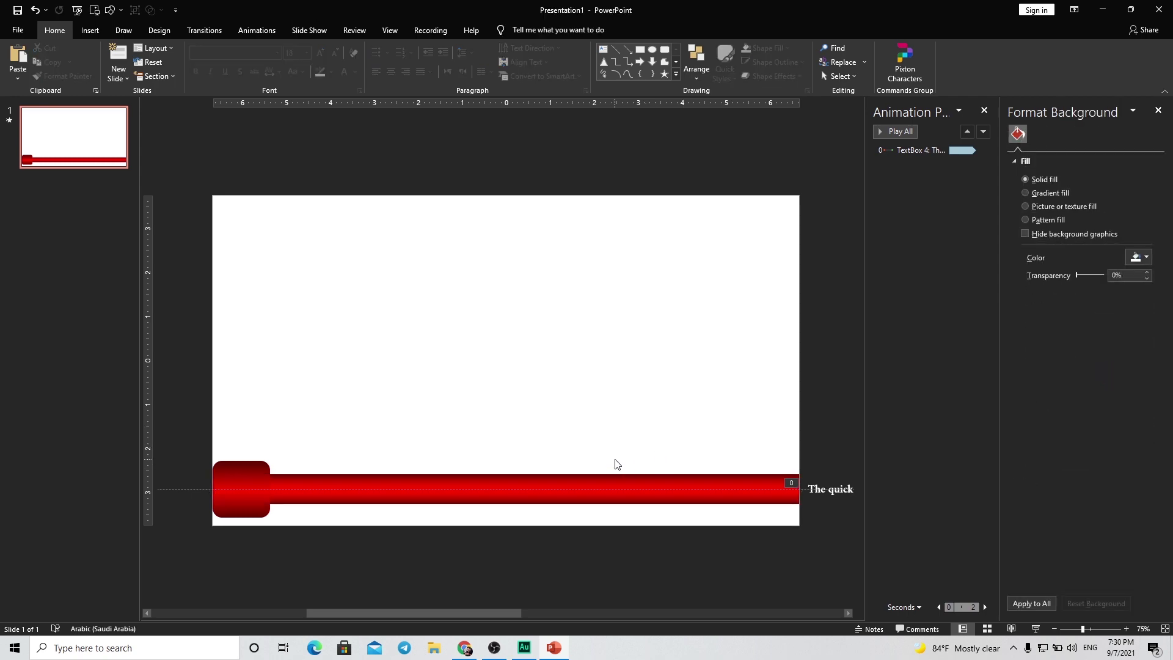
Preview the slide as a slide show, then return to editing with the rounded red square selected.
{"action": "left_click", "coordinate": [1035, 628]}
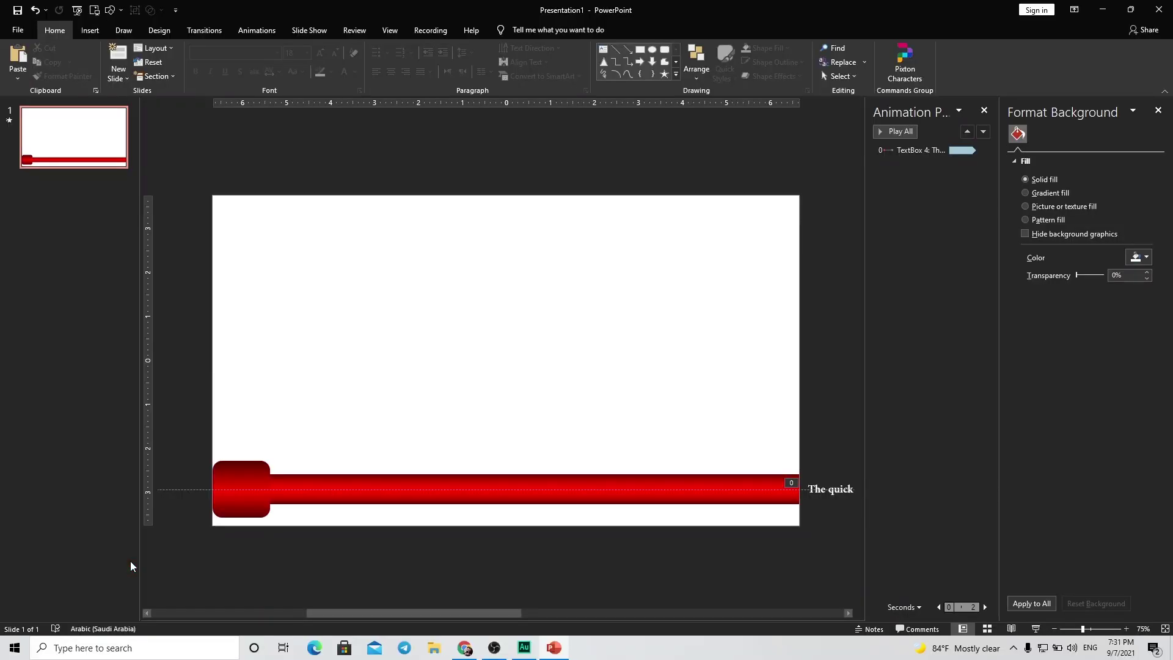
{"action": "key", "text": "Escape"}
{"action": "left_click", "coordinate": [227, 478]}
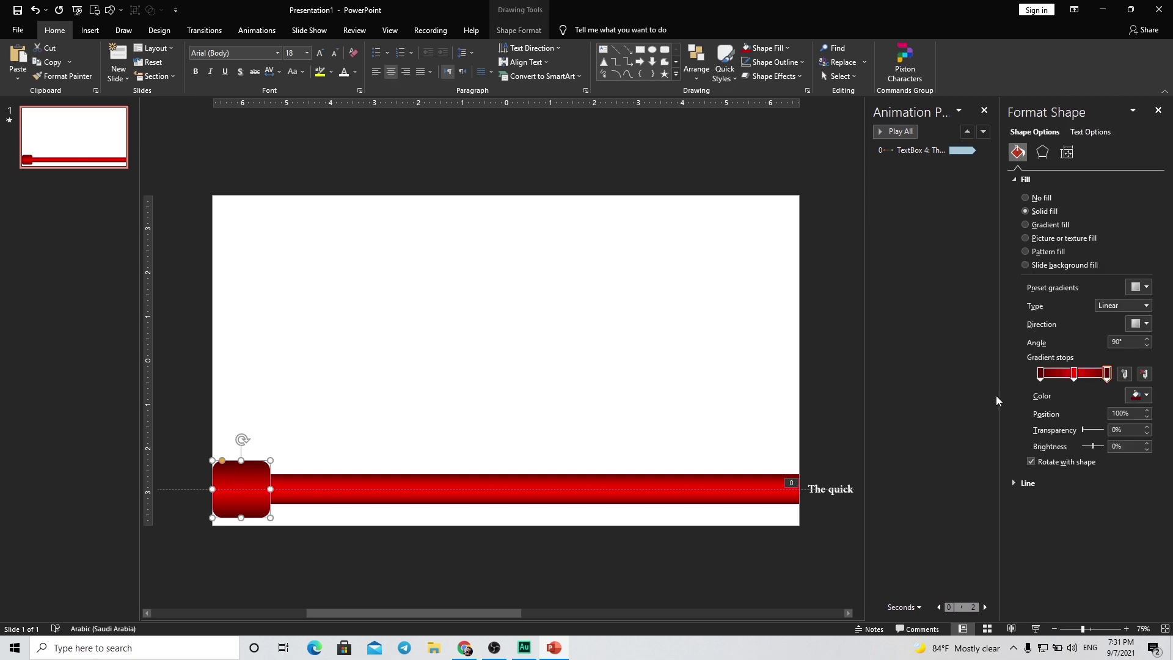
Apply a Top bevel preset to the rounded red square under Effects > 3-D Format.
{"action": "left_click", "coordinate": [1041, 153]}
{"action": "left_click", "coordinate": [1015, 243]}
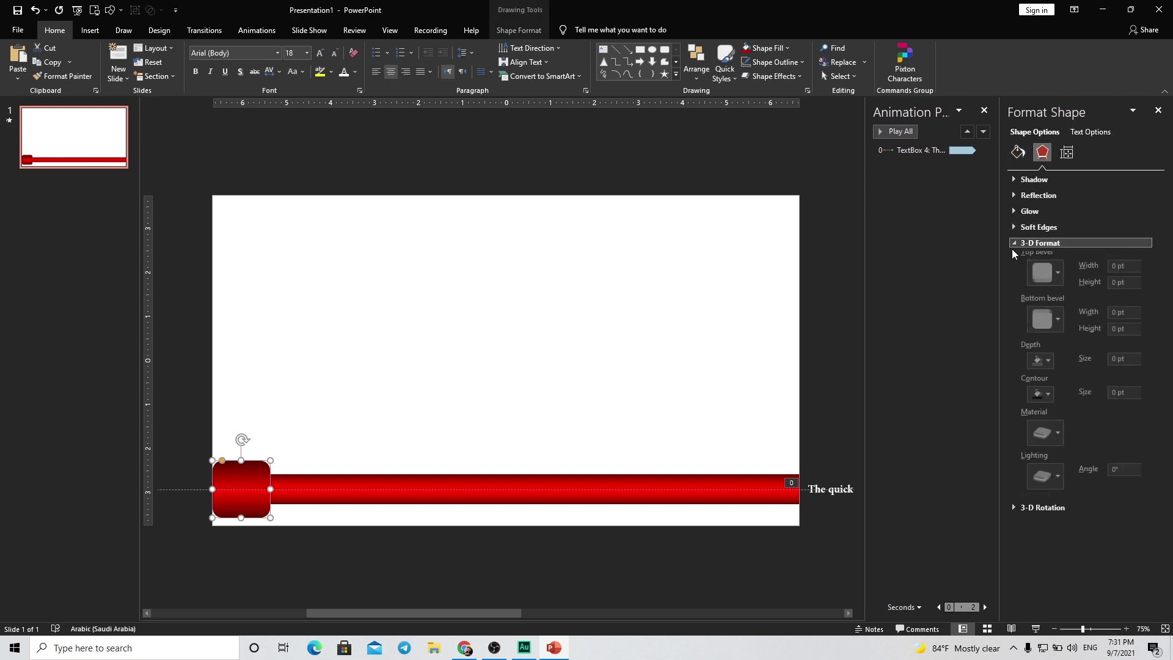
{"action": "left_click", "coordinate": [1045, 277]}
{"action": "key", "text": "Escape"}
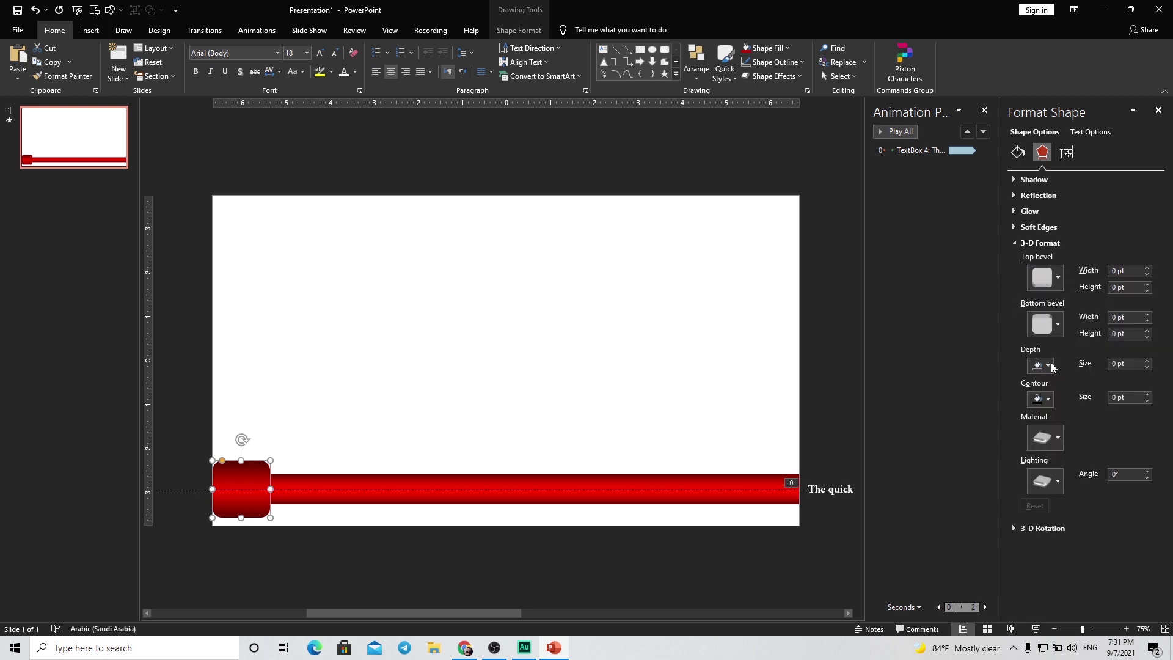
{"action": "scroll", "coordinate": [508, 450], "scroll_direction": "up", "scroll_amount": 5, "text": "ctrl"}
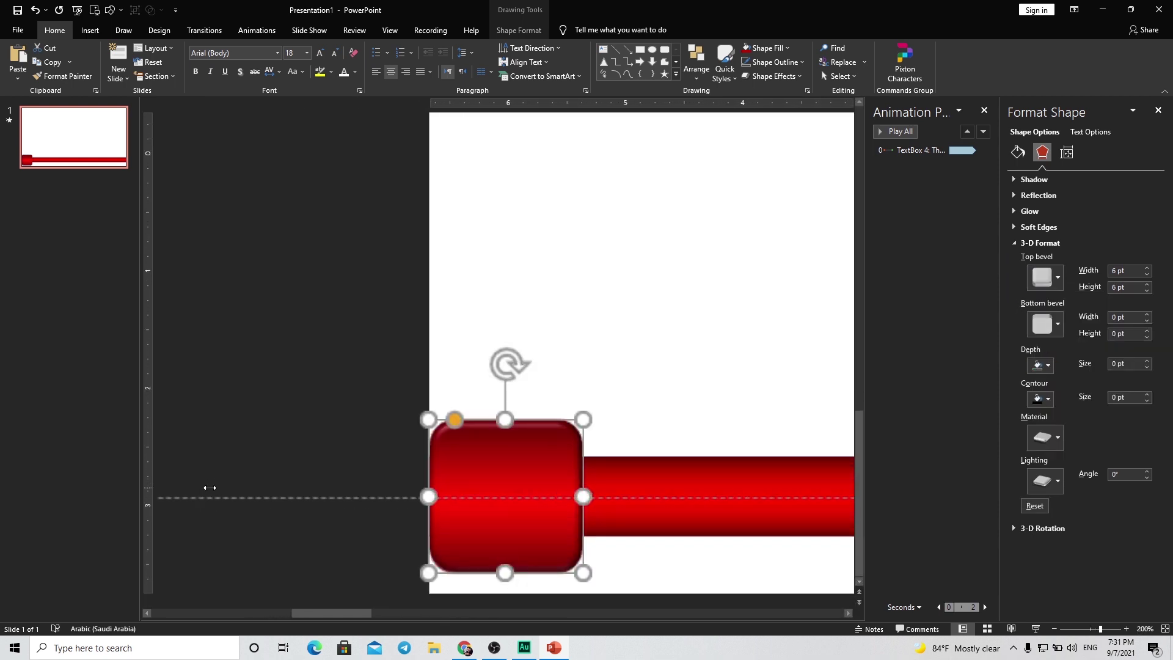
Adjust the top bevel to a width of 13 pt and a height of 7 pt.
{"action": "left_click", "coordinate": [1147, 268]}
{"action": "left_click", "coordinate": [1147, 268]}
{"action": "left_click", "coordinate": [1147, 268]}
{"action": "left_click", "coordinate": [1147, 269]}
{"action": "left_click", "coordinate": [1147, 269]}
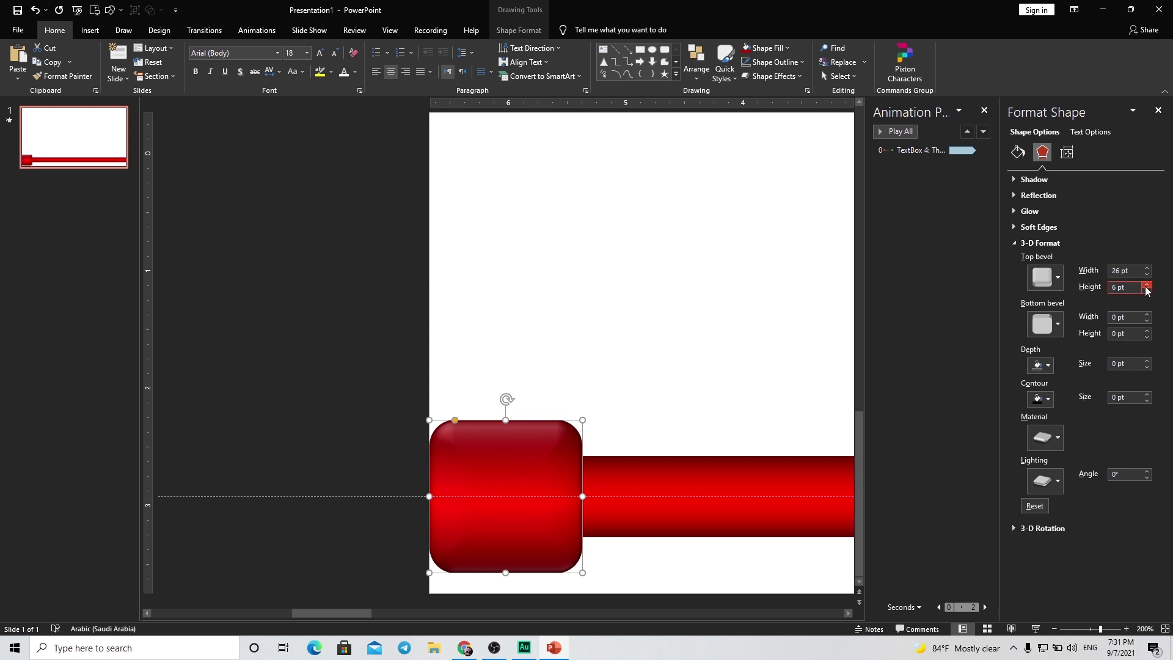
{"action": "left_click", "coordinate": [1146, 285]}
{"action": "left_click", "coordinate": [1146, 286]}
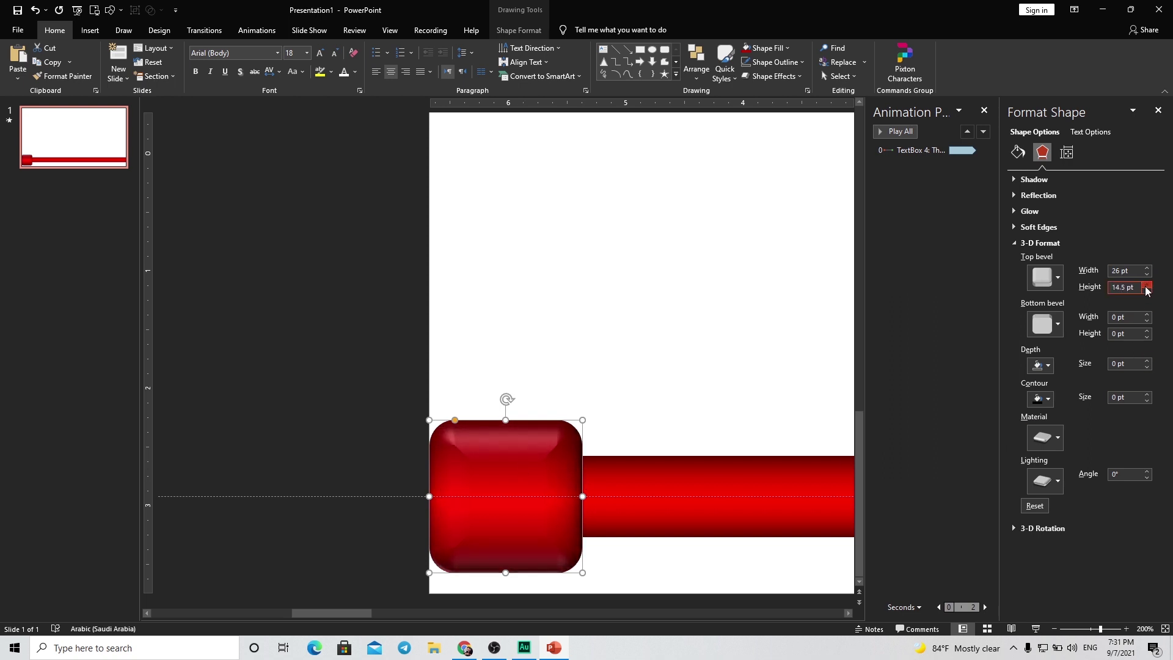
{"action": "left_click", "coordinate": [1147, 286]}
{"action": "left_click", "coordinate": [1147, 274]}
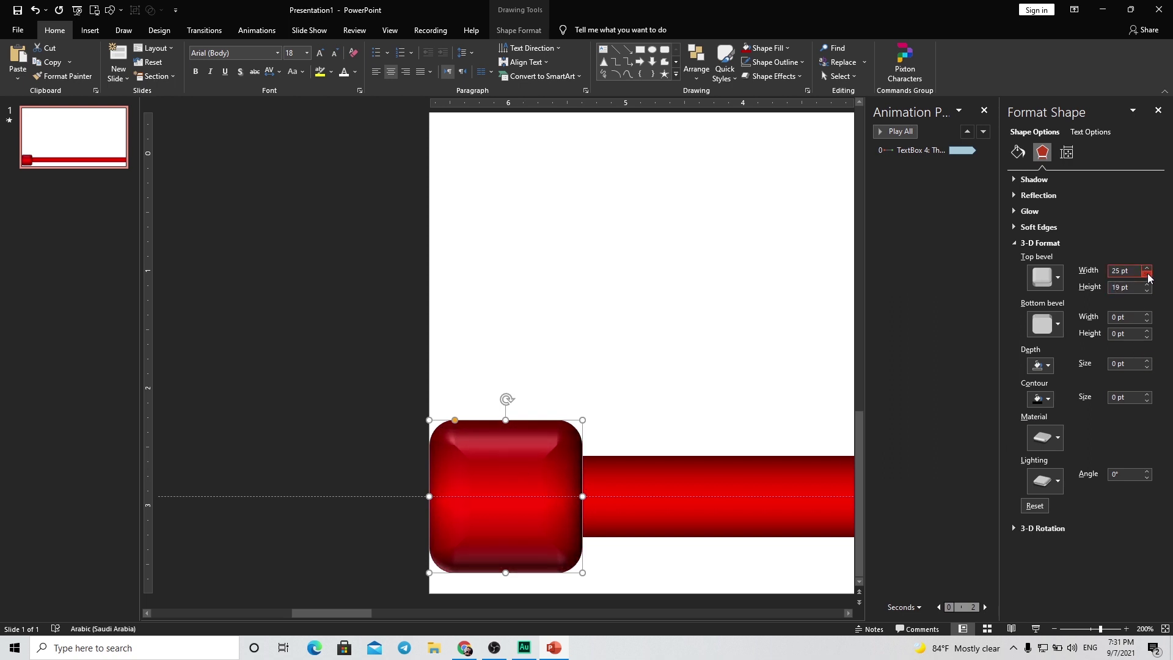
{"action": "left_click", "coordinate": [1147, 274]}
{"action": "left_click", "coordinate": [1147, 274]}
{"action": "left_click", "coordinate": [1147, 275]}
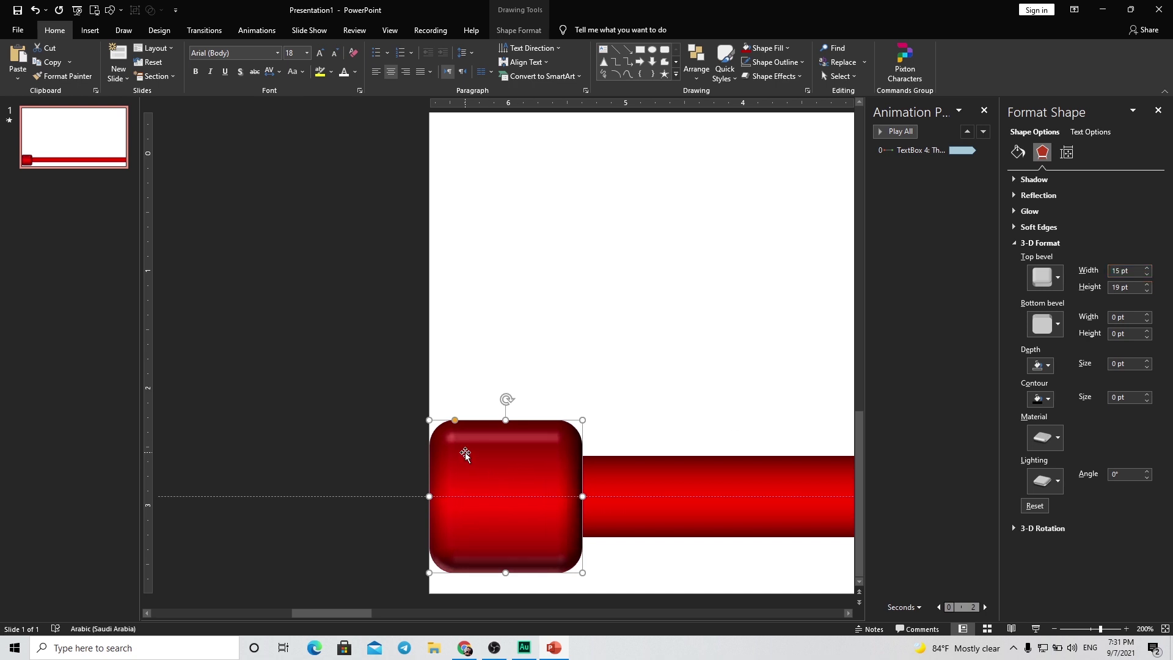
{"action": "left_click", "coordinate": [1147, 274]}
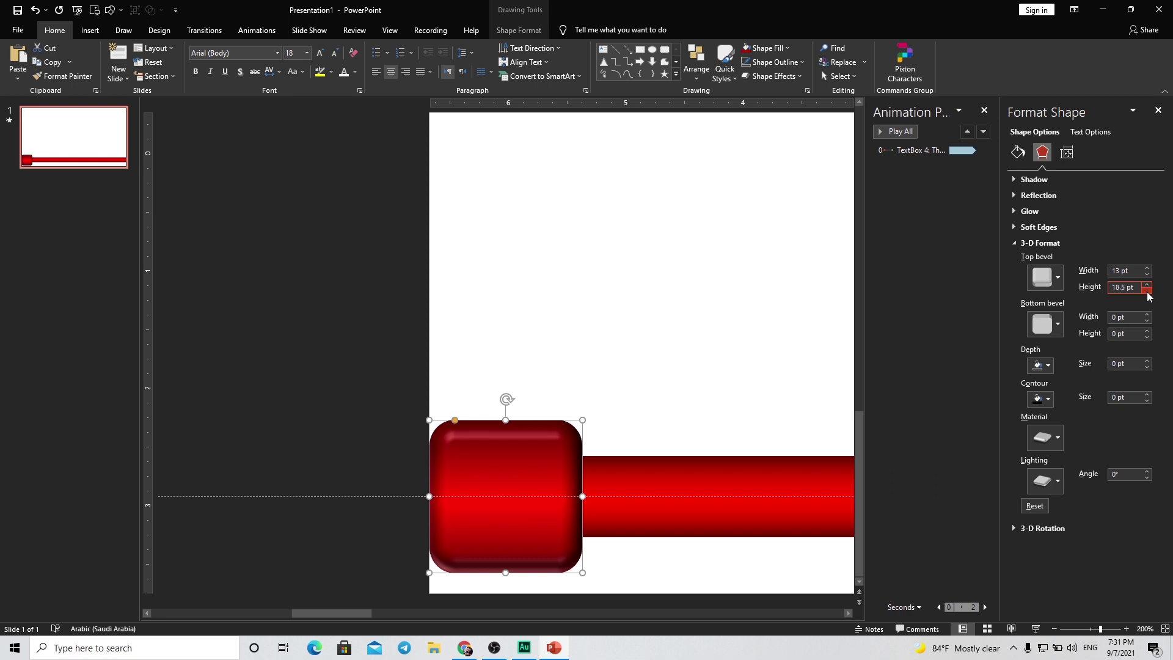
{"action": "left_click", "coordinate": [1147, 290]}
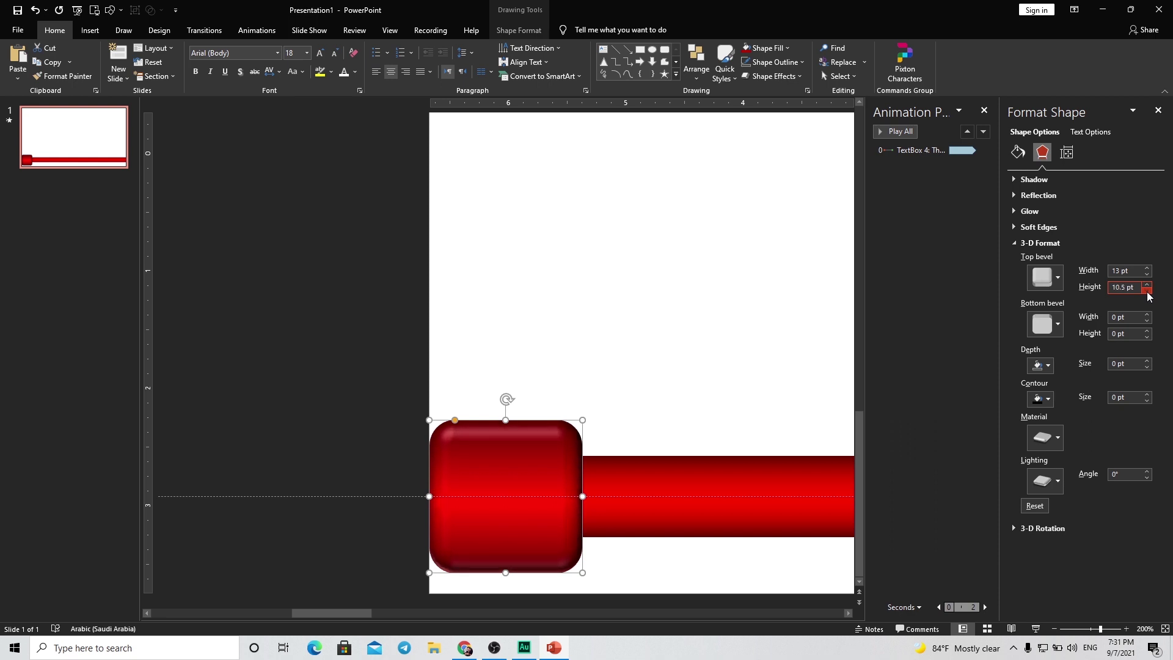
{"action": "left_click", "coordinate": [1147, 291]}
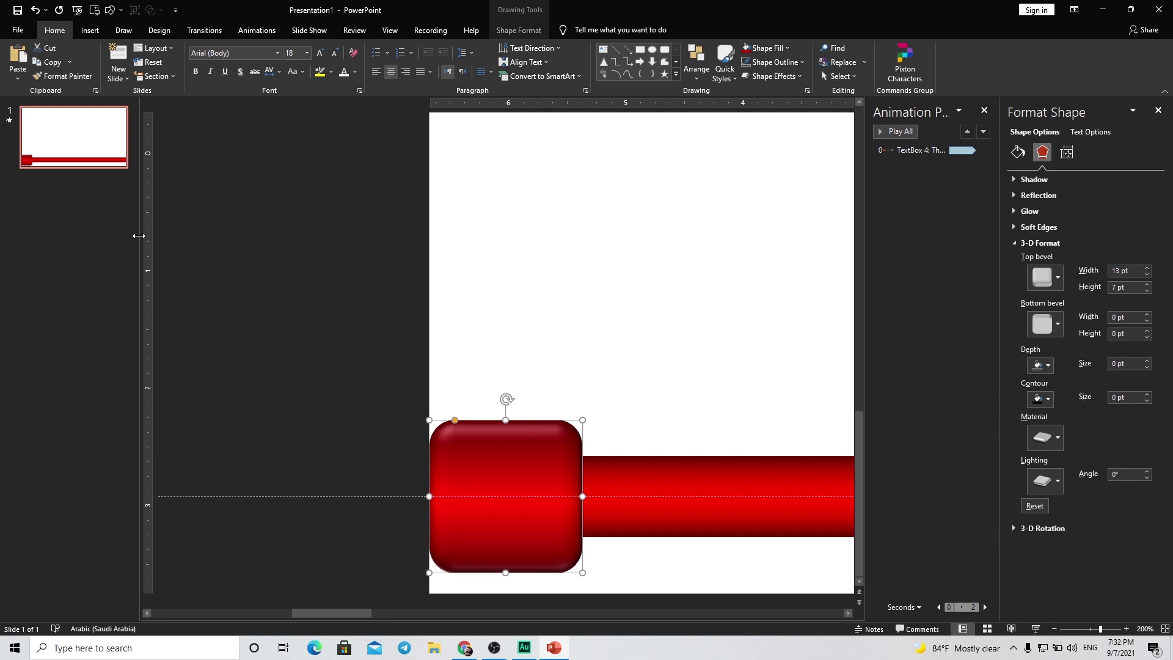
Draw a small rounded square inside the red box with a white fill and no outline.
{"action": "left_click", "coordinate": [90, 30]}
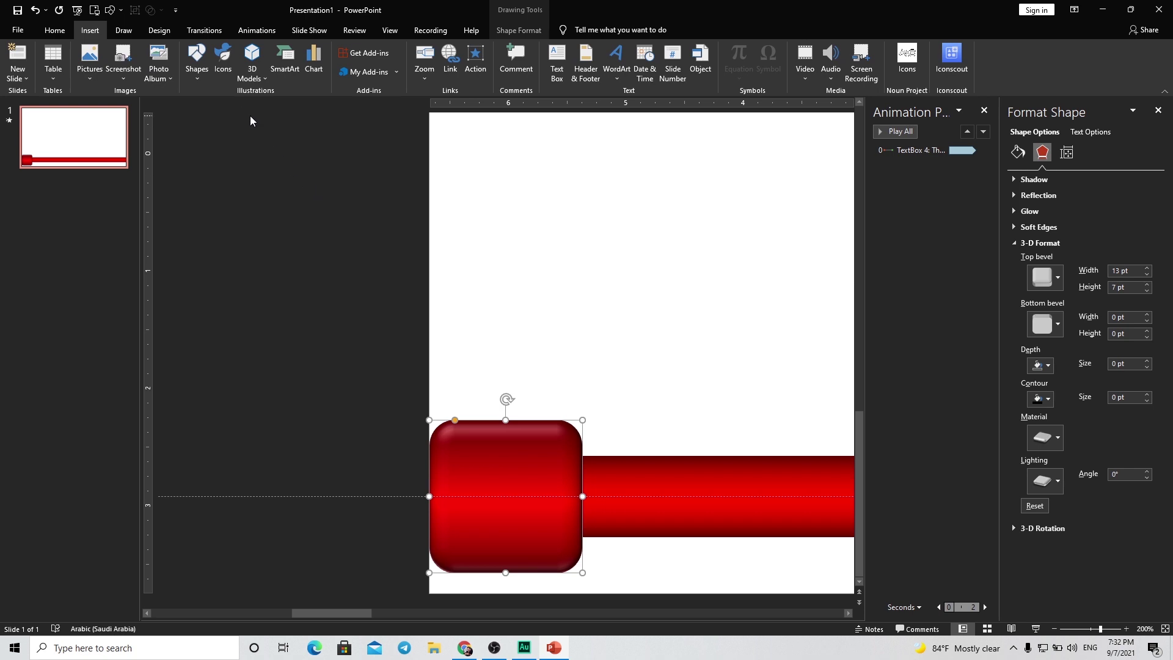
{"action": "left_click", "coordinate": [202, 81]}
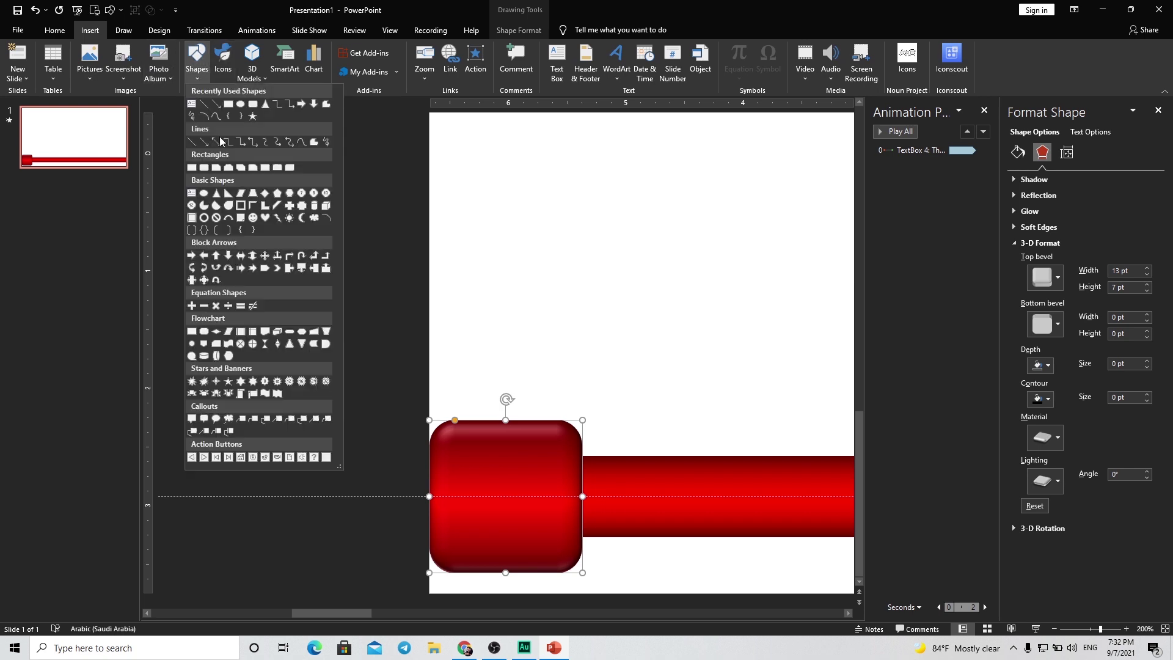
{"action": "left_click", "coordinate": [240, 109]}
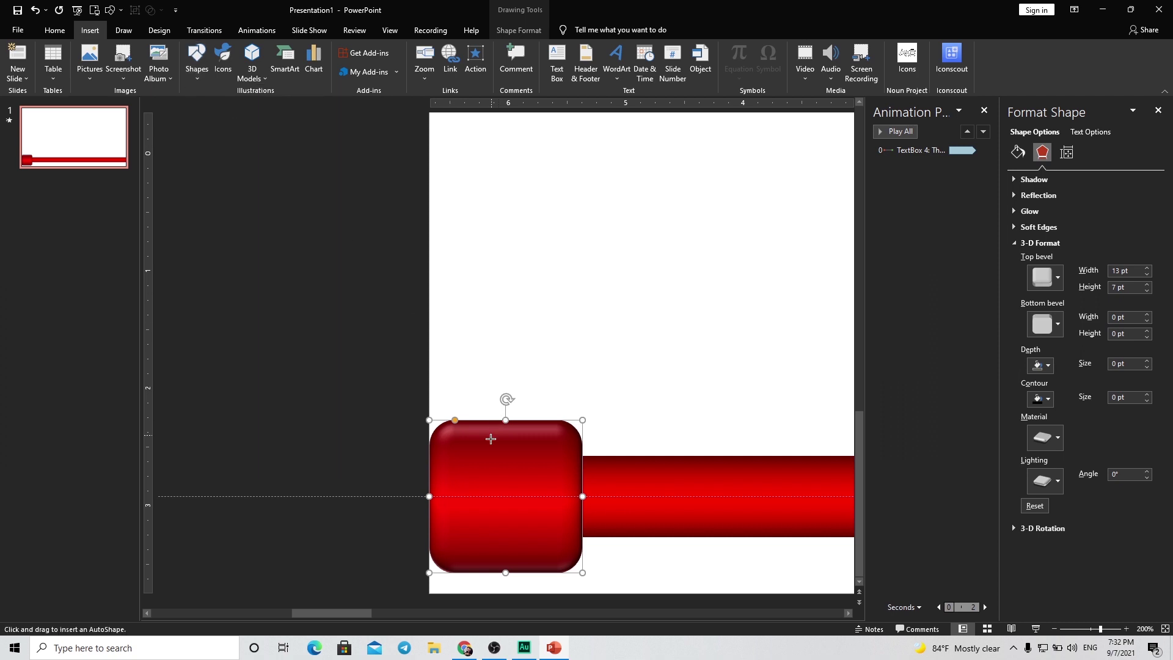
{"action": "left_click_drag", "start_coordinate": [458, 444], "coordinate": [473, 482]}
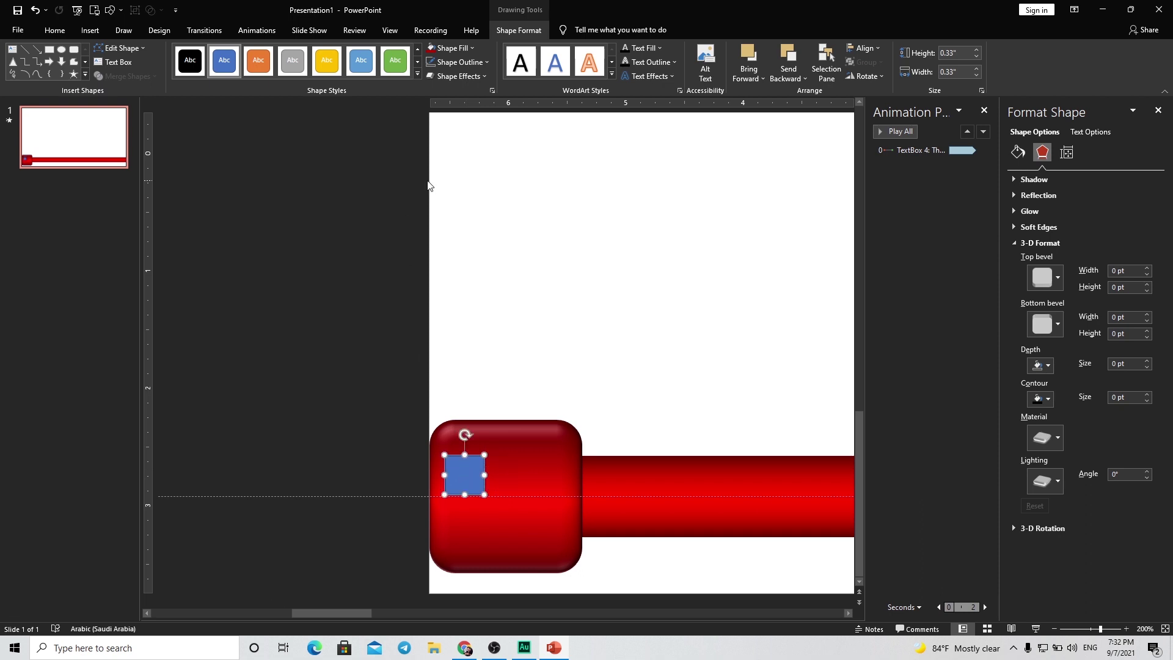
{"action": "left_click", "coordinate": [455, 62]}
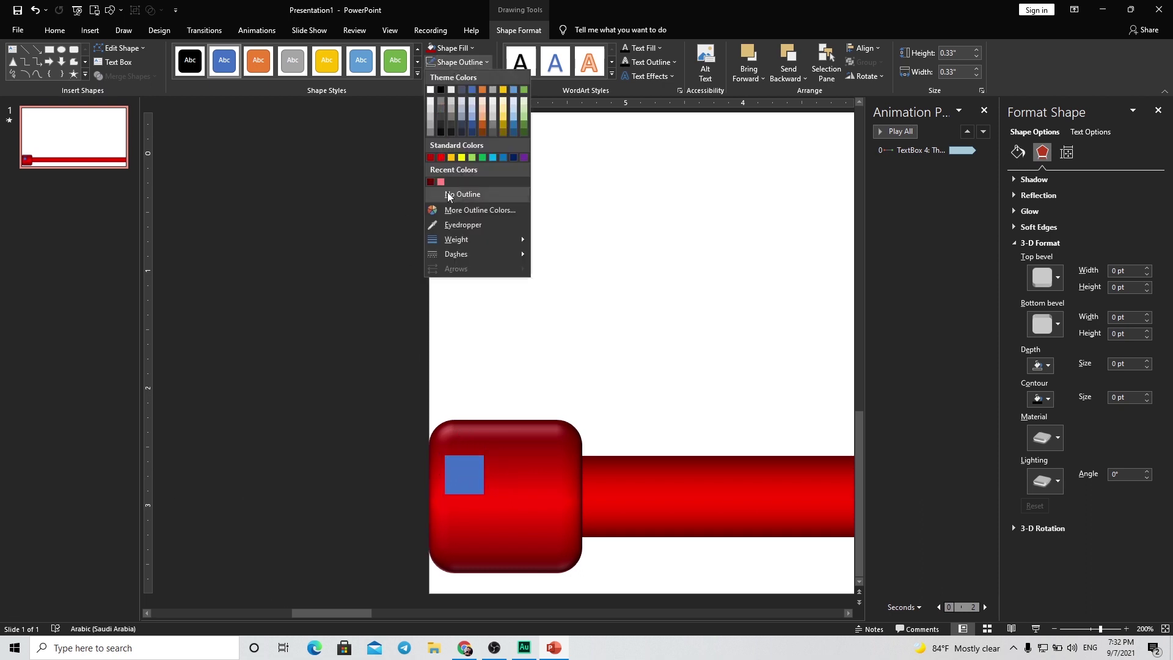
{"action": "left_click", "coordinate": [452, 191]}
{"action": "left_click", "coordinate": [455, 47]}
{"action": "left_click", "coordinate": [431, 70]}
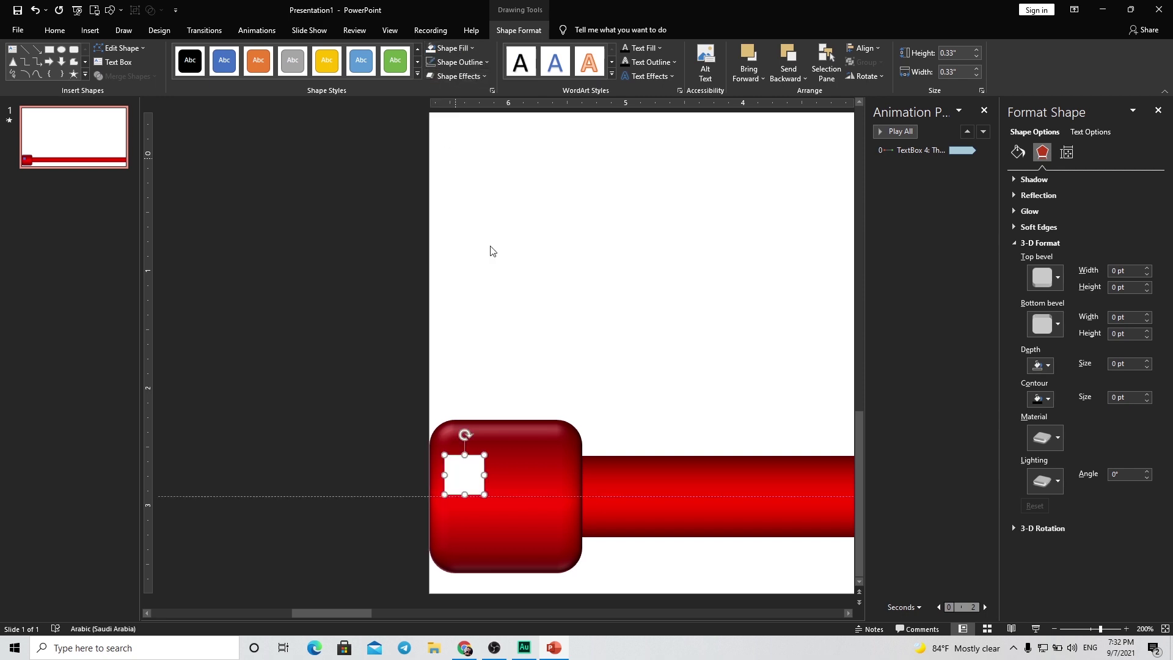
Duplicate the white square twice to form a row of three across the red box.
{"action": "left_click_drag", "start_coordinate": [461, 481], "coordinate": [506, 471]}
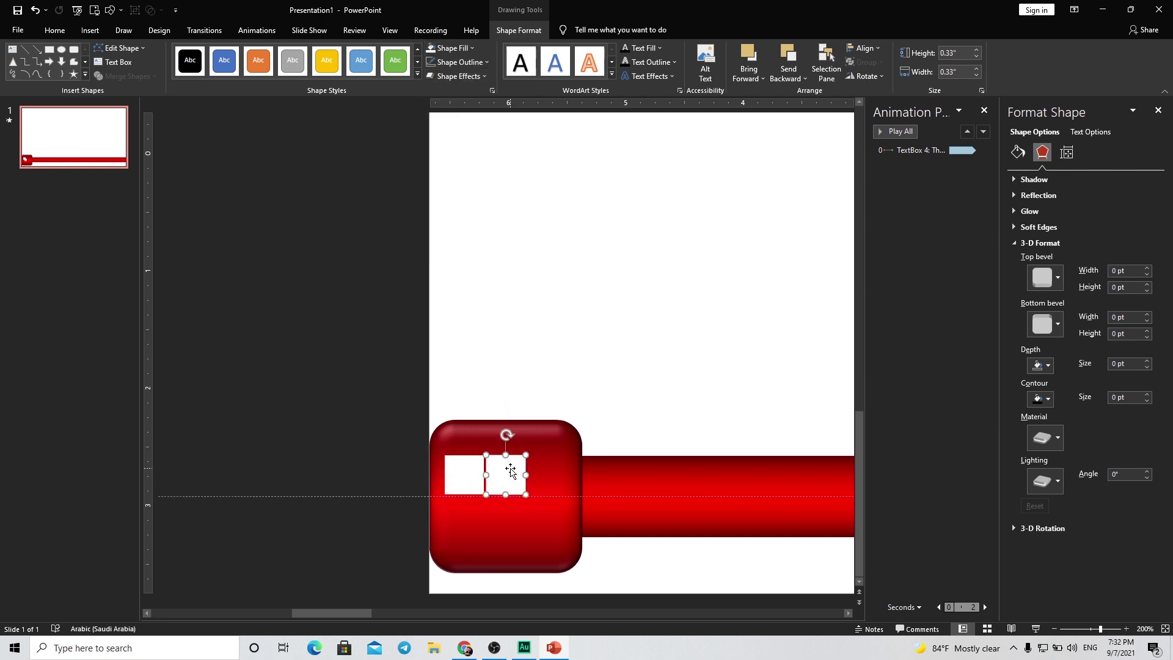
{"action": "key", "text": "ctrl+d"}
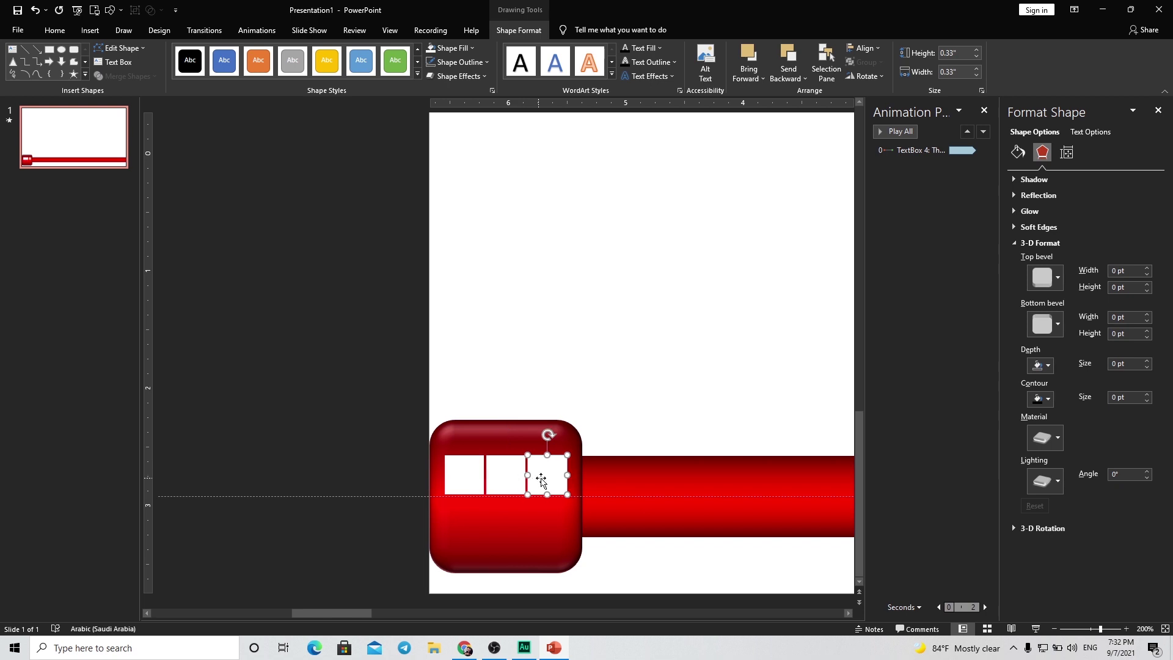
{"action": "left_click", "coordinate": [466, 475]}
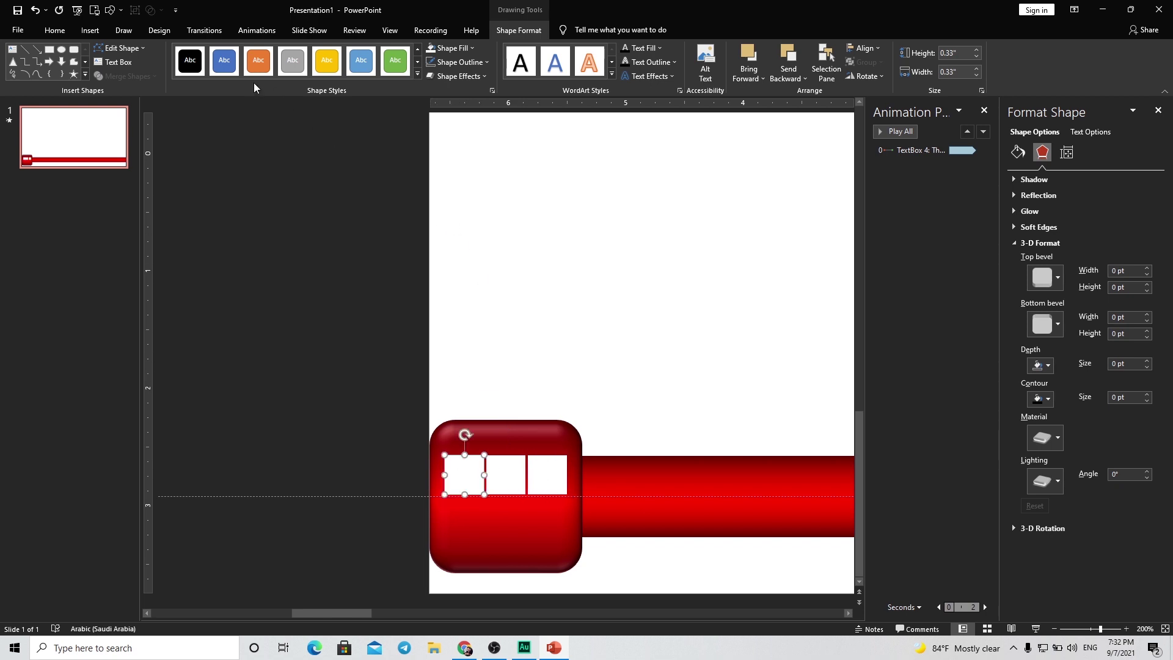
{"action": "left_click", "coordinate": [89, 30]}
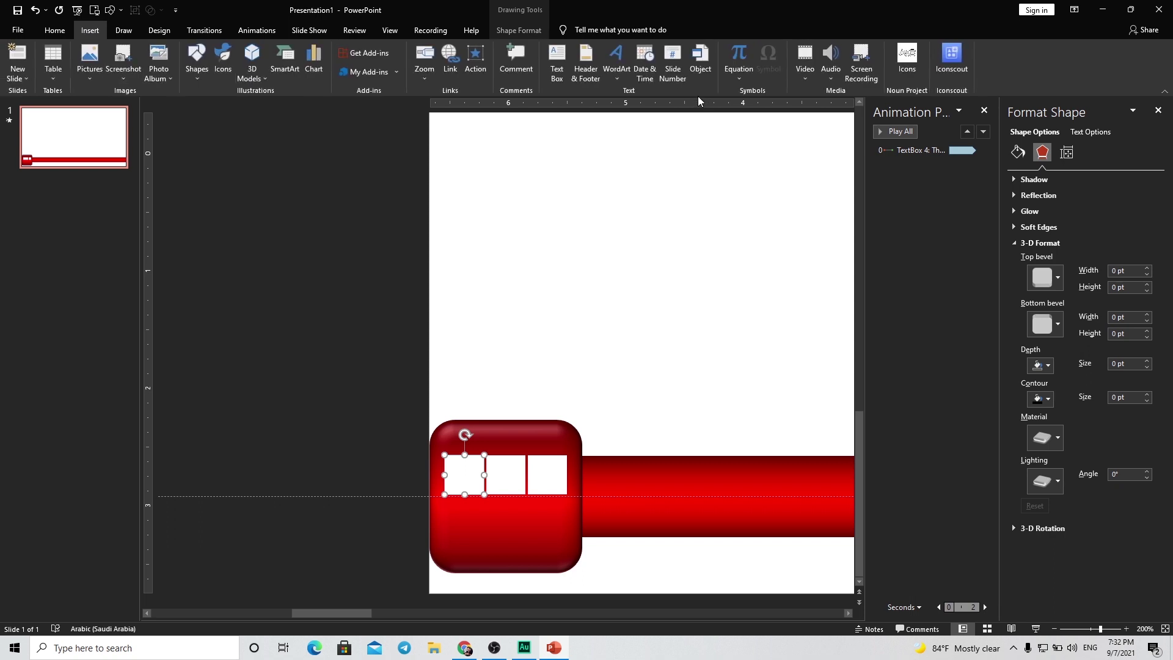
Insert a WordArt letter B and move it onto the red square.
{"action": "left_click", "coordinate": [613, 76]}
{"action": "left_click", "coordinate": [616, 107]}
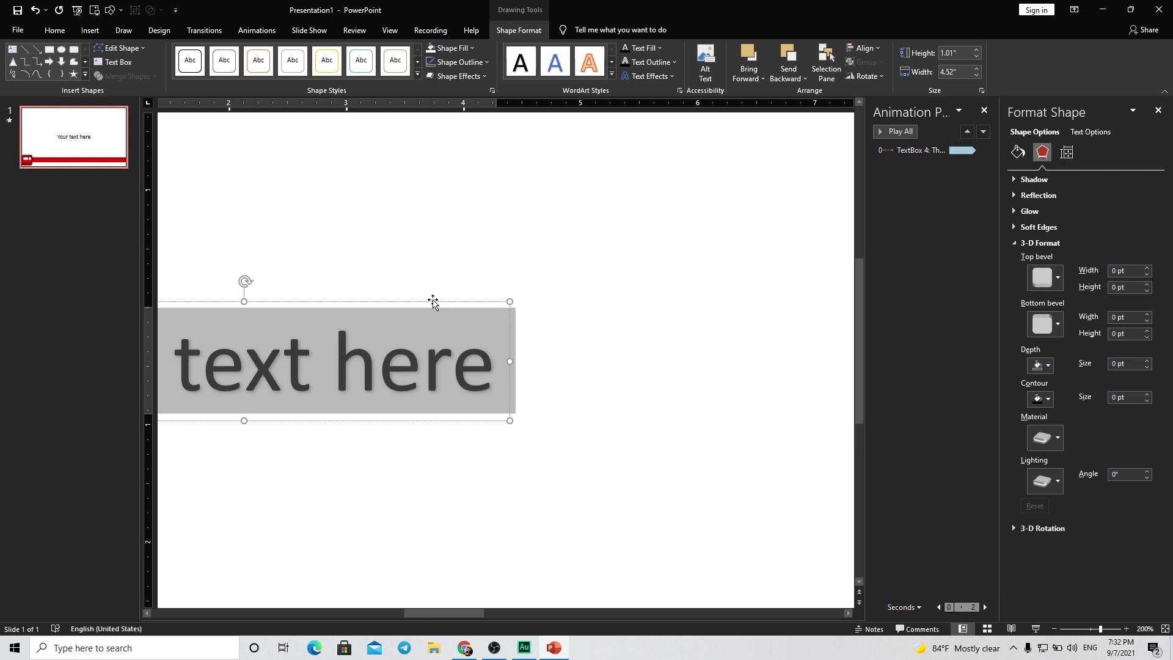
{"action": "type", "text": "B"}
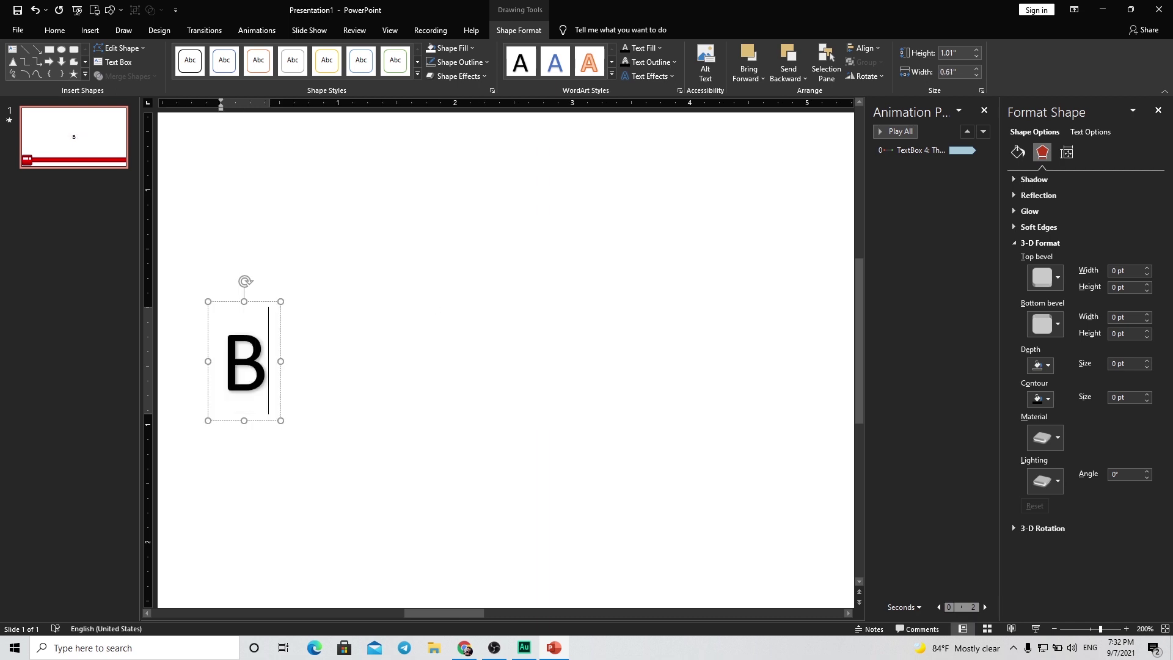
{"action": "scroll", "coordinate": [356, 317], "scroll_direction": "down", "scroll_amount": 10}
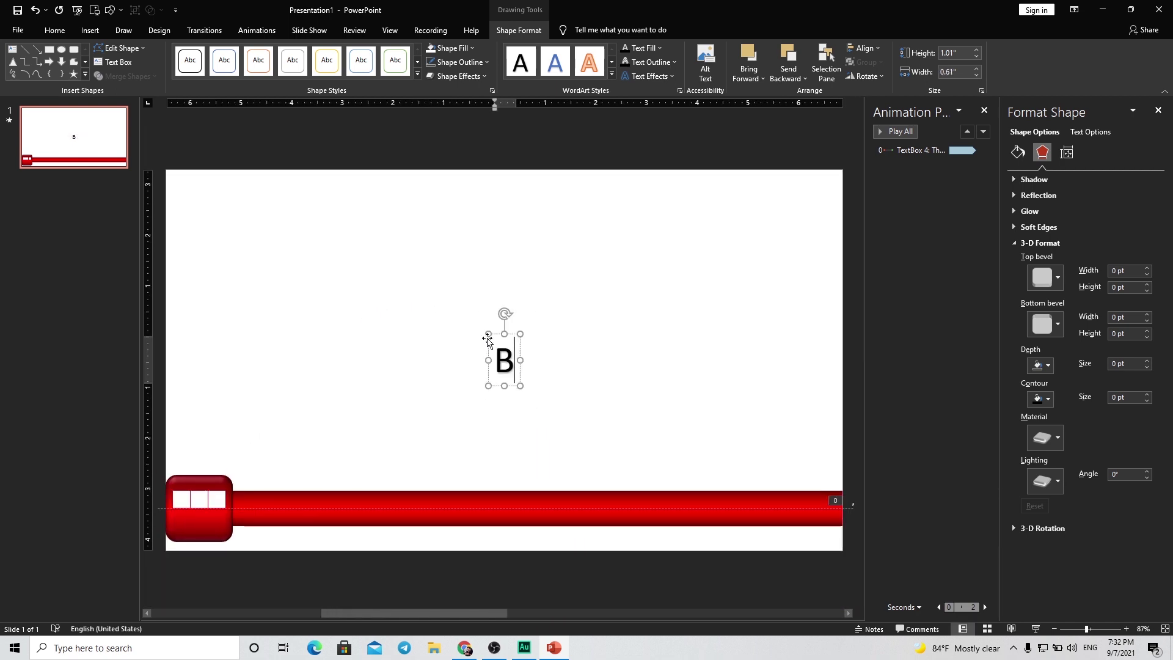
{"action": "left_click_drag", "start_coordinate": [487, 353], "coordinate": [183, 482]}
{"action": "scroll", "coordinate": [183, 482], "scroll_direction": "up", "scroll_amount": 10}
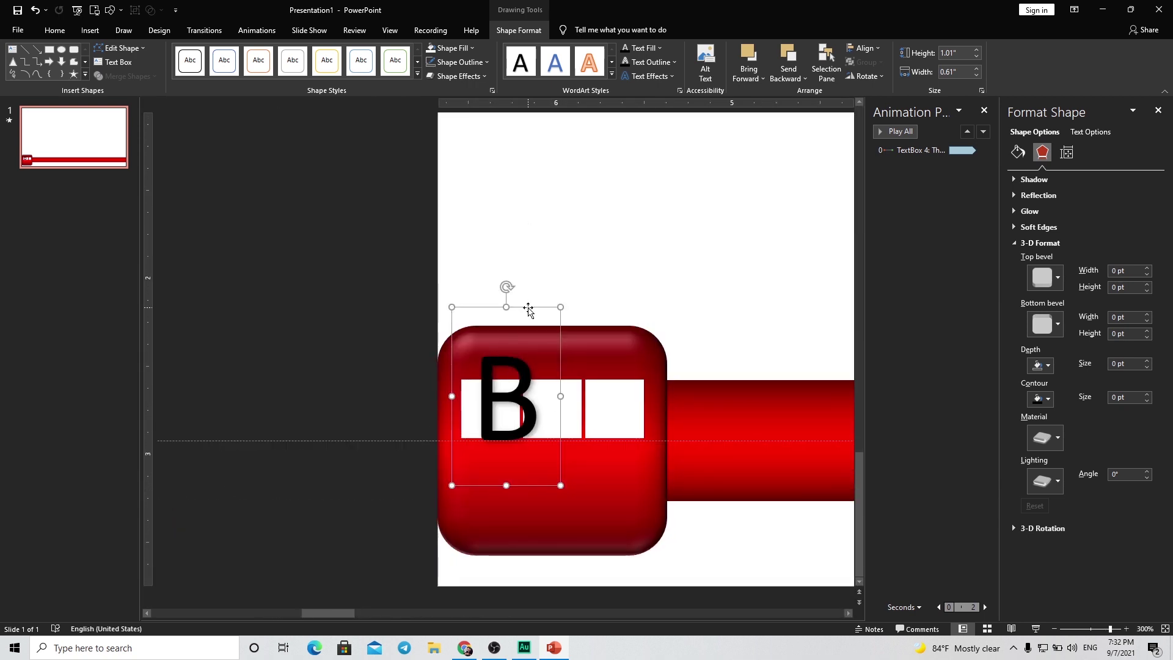
Shrink the B to size 28 and place it in the first white square.
{"action": "left_click", "coordinate": [54, 30]}
{"action": "left_click", "coordinate": [338, 53]}
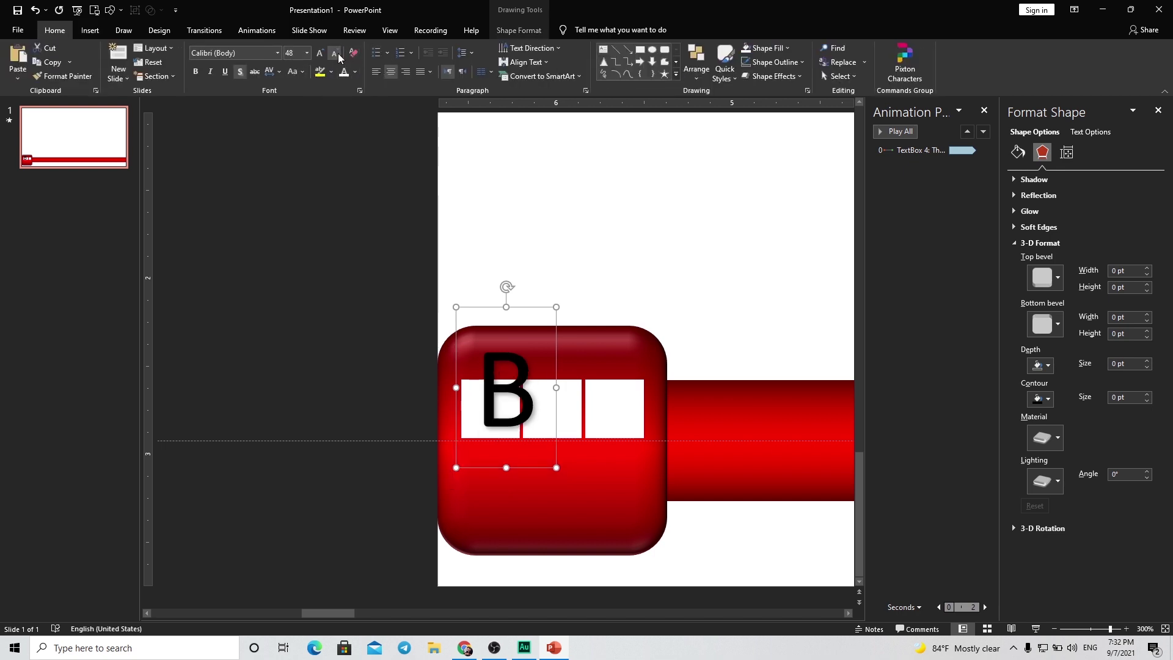
{"action": "left_click", "coordinate": [338, 53]}
{"action": "left_click", "coordinate": [338, 53]}
{"action": "left_click", "coordinate": [338, 53]}
{"action": "left_click", "coordinate": [338, 53]}
{"action": "left_click", "coordinate": [338, 53]}
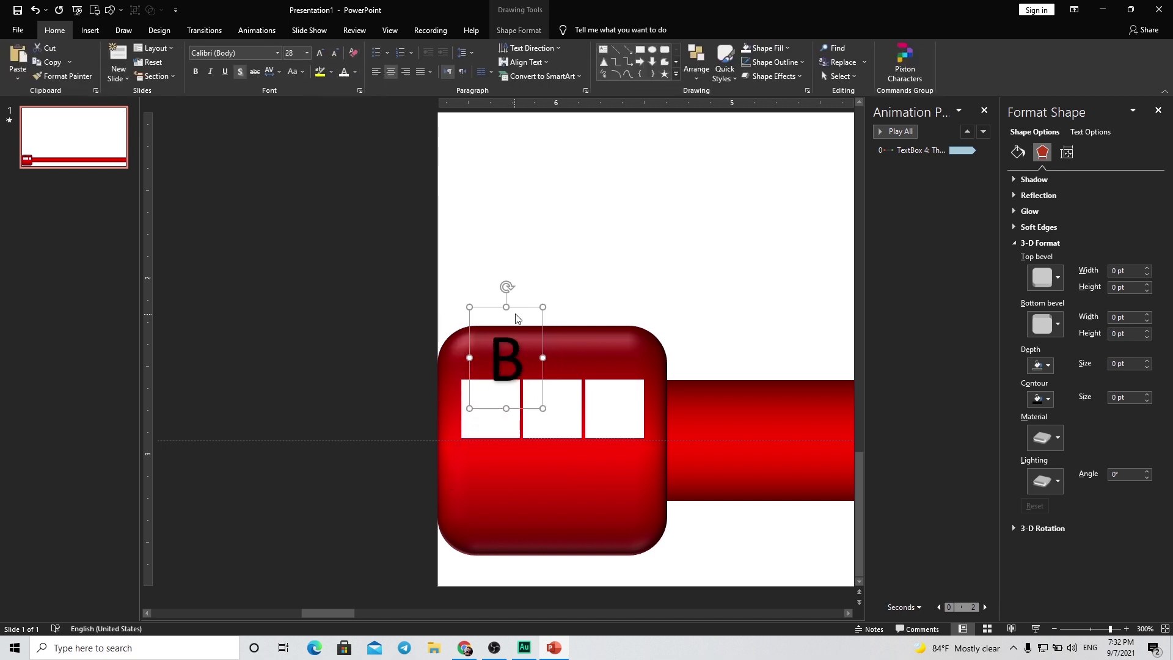
{"action": "left_click_drag", "start_coordinate": [517, 306], "coordinate": [505, 357]}
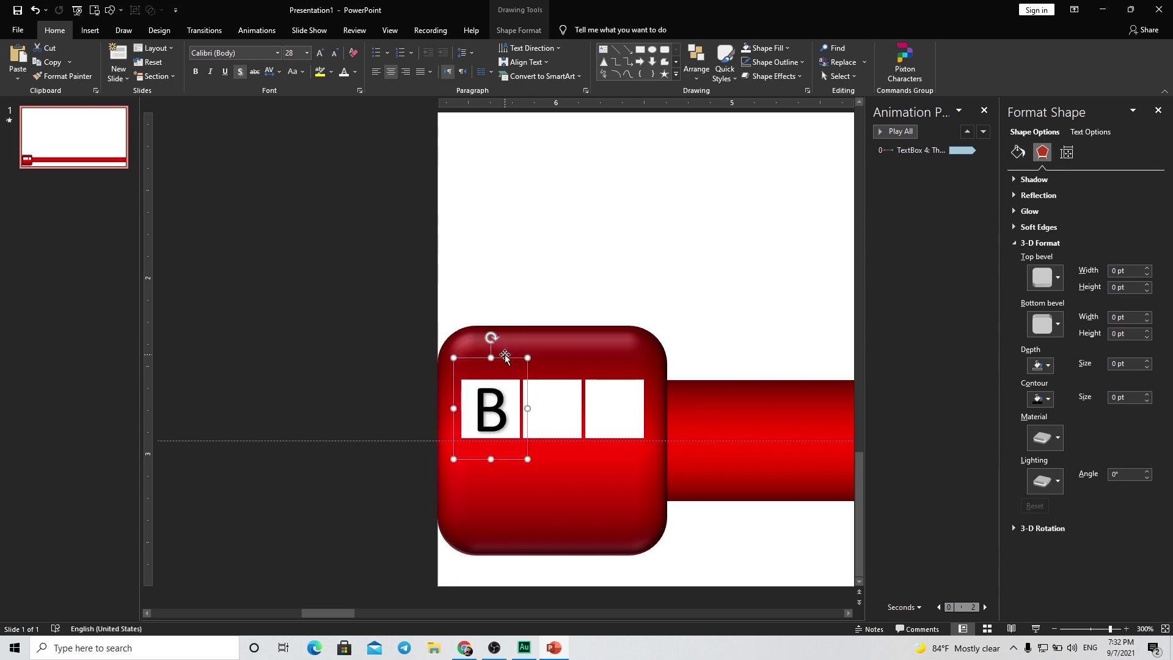
Make the B bold, eyedropper the box's red as its colour, and copy it into the middle square.
{"action": "left_click", "coordinate": [243, 74]}
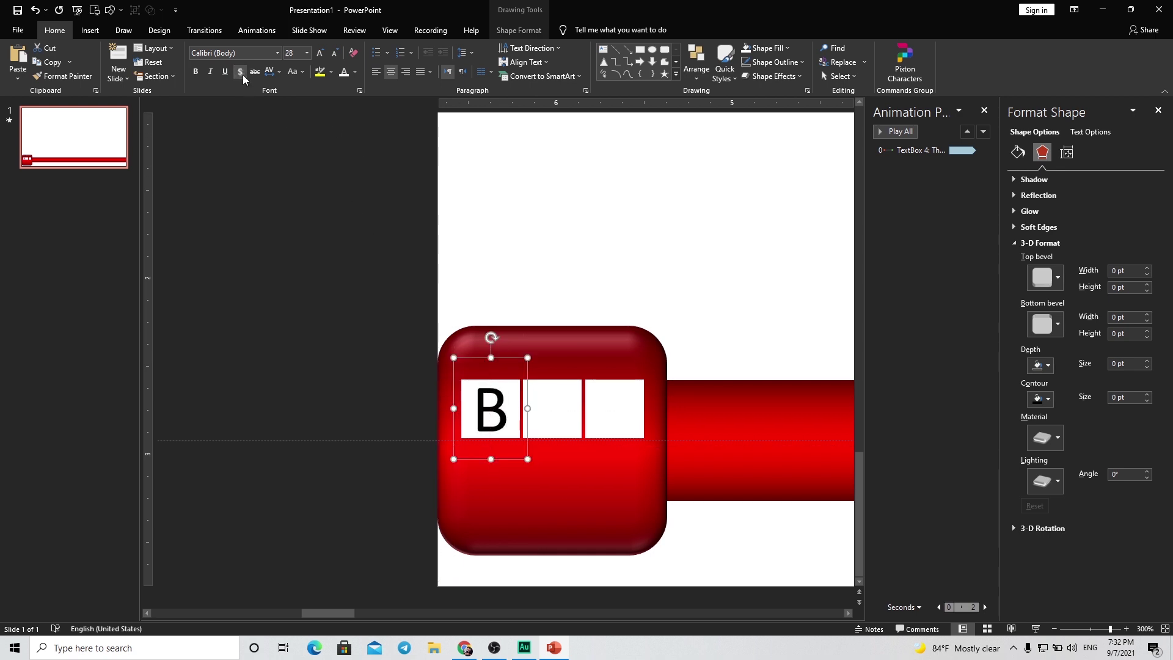
{"action": "left_click", "coordinate": [196, 72]}
{"action": "left_click", "coordinate": [356, 72]}
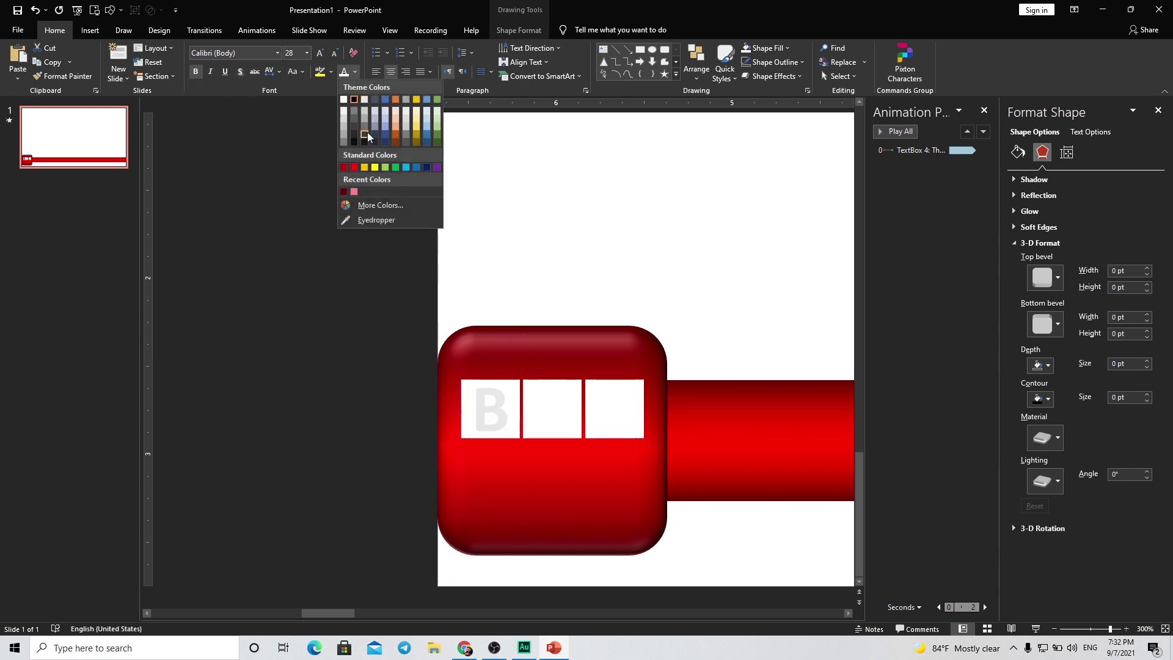
{"action": "left_click", "coordinate": [376, 218]}
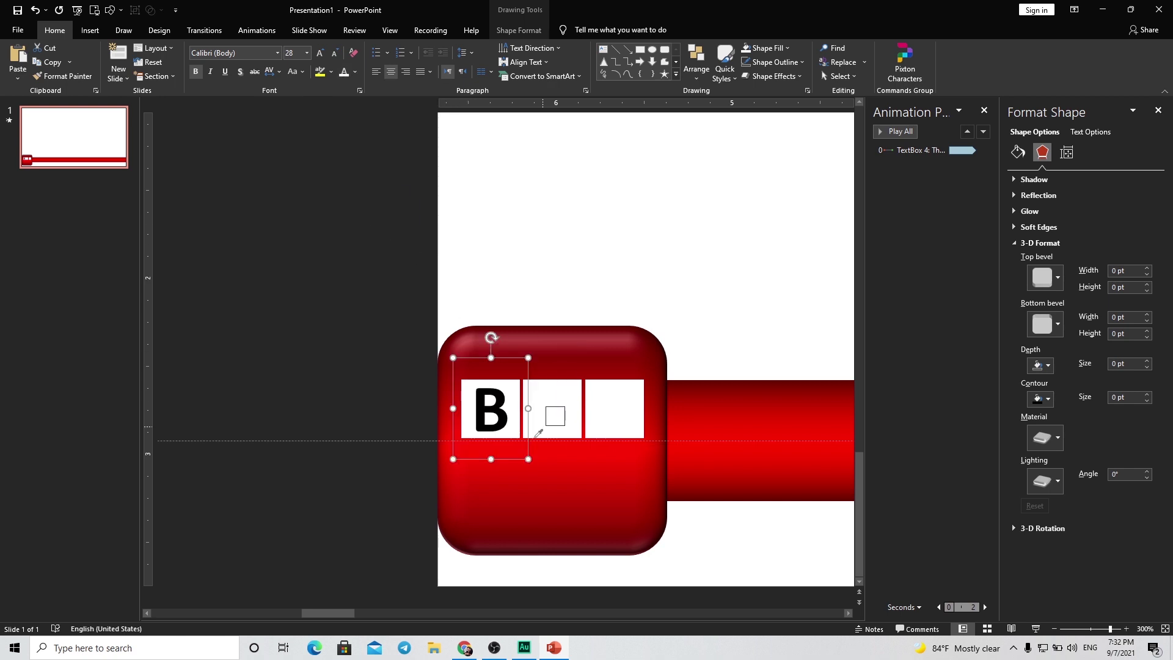
{"action": "left_click", "coordinate": [542, 439]}
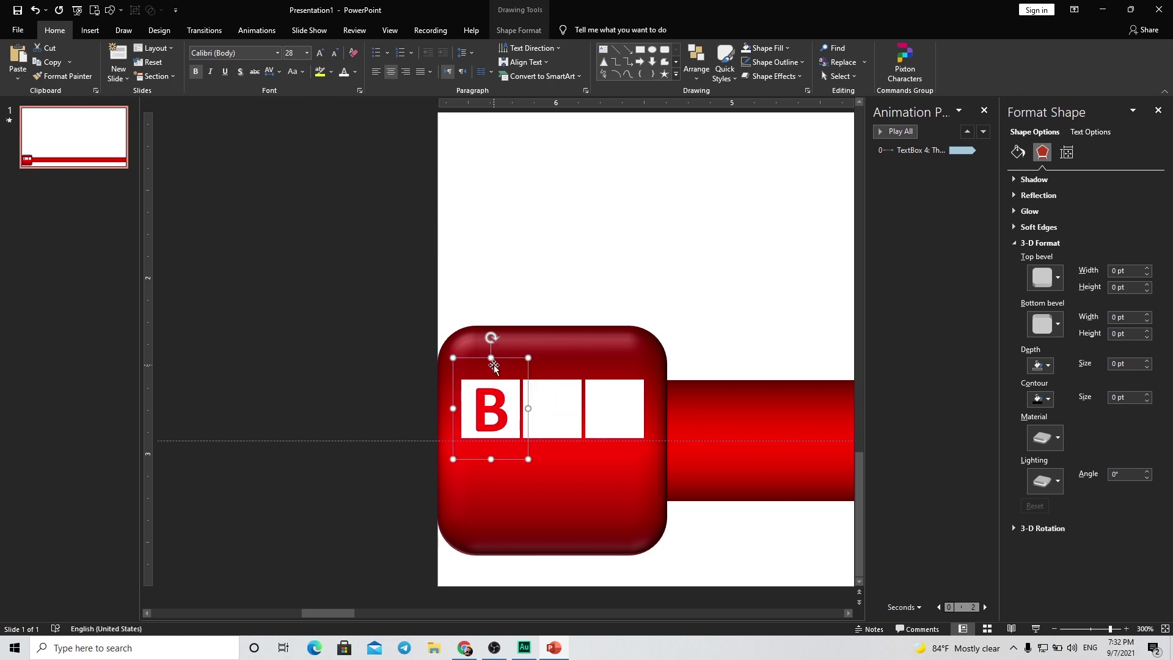
{"action": "left_click_drag", "start_coordinate": [495, 369], "coordinate": [569, 362]}
Duplicate the B into the third square, change it to C, and copy the C below the row.
{"action": "key", "text": "ctrl+d"}
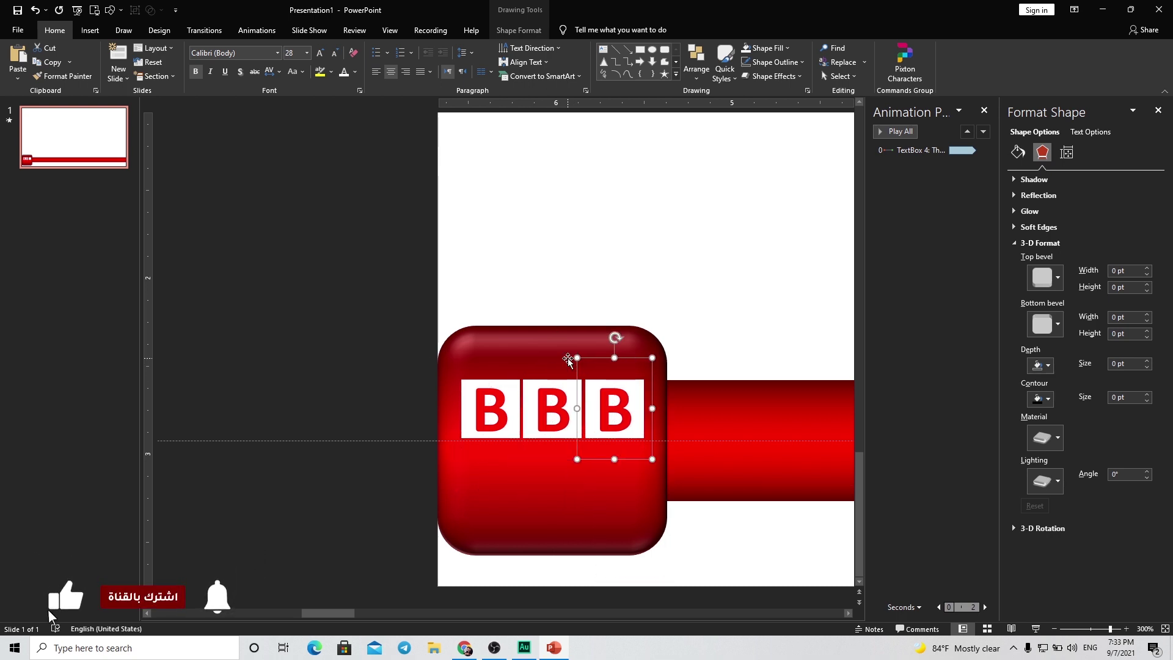
{"action": "double_click", "coordinate": [618, 417]}
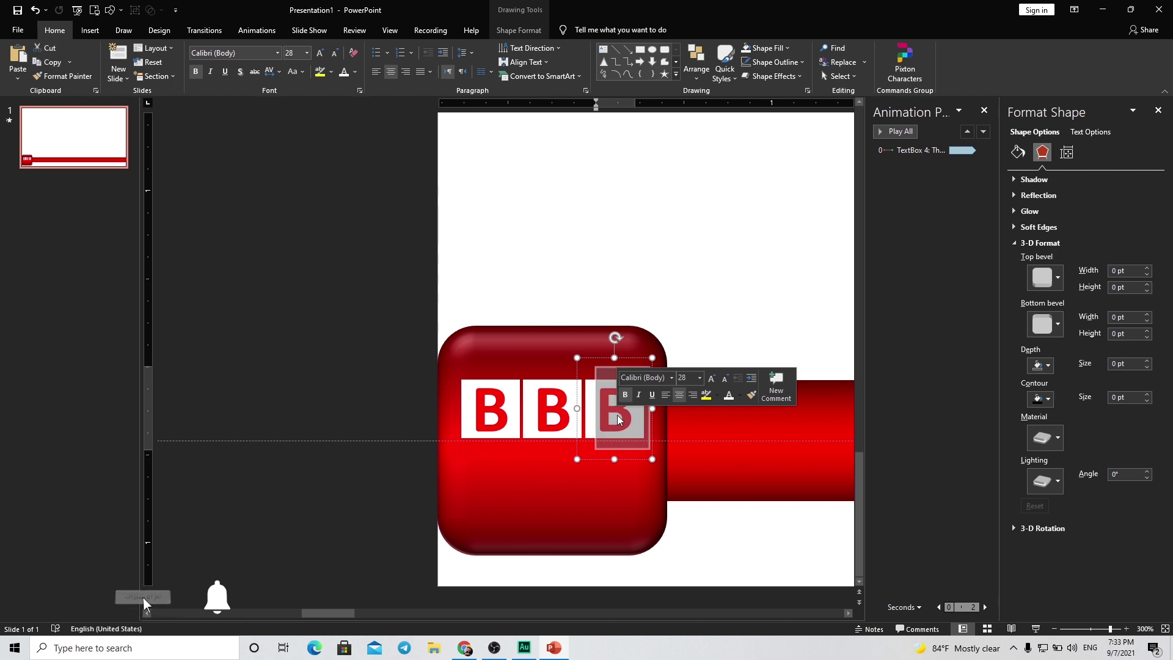
{"action": "type", "text": "C"}
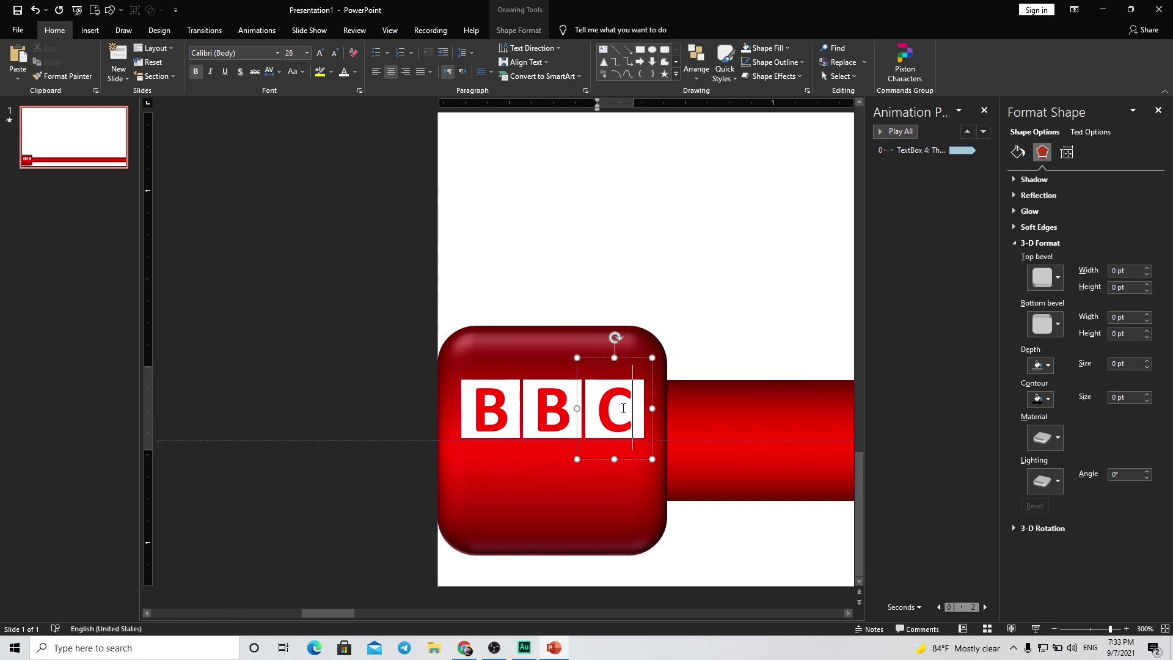
{"action": "left_click", "coordinate": [596, 359]}
{"action": "left_click_drag", "start_coordinate": [598, 361], "coordinate": [562, 429]}
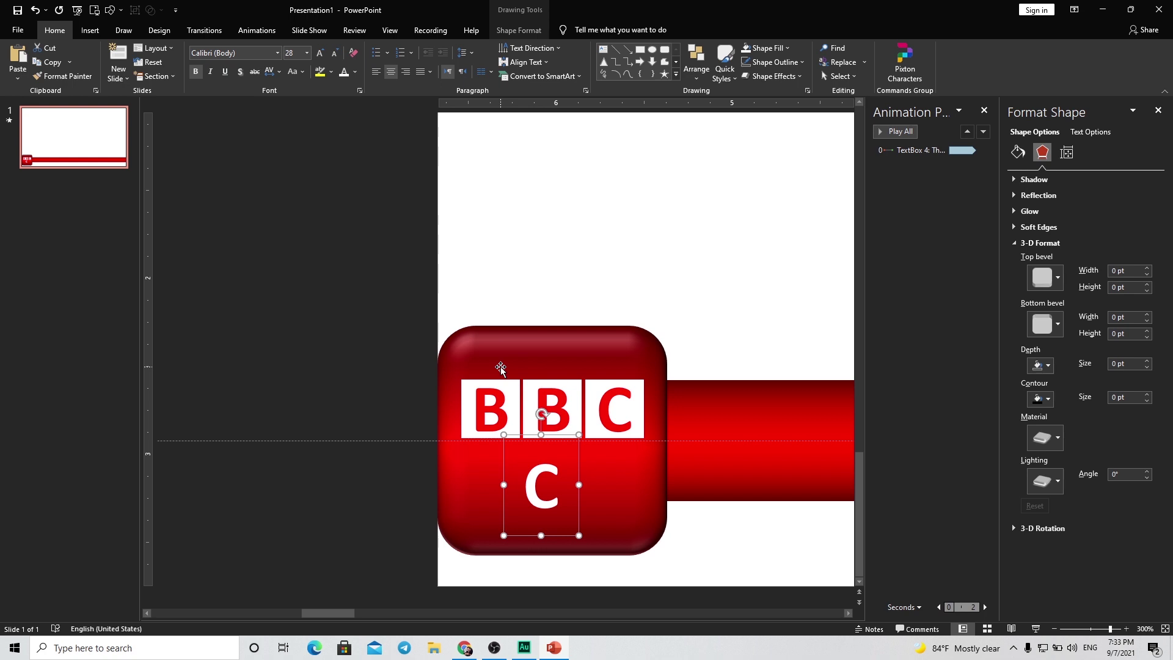
Replace the copied C below the row with the text NEWS.
{"action": "type", "text": "N"}
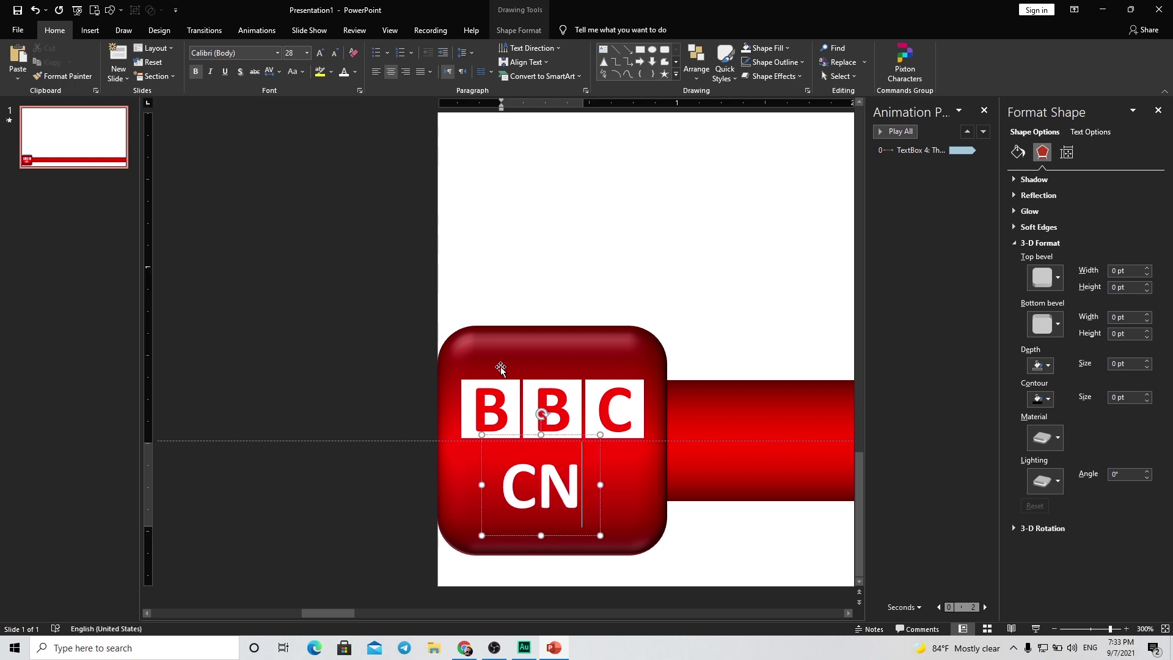
{"action": "type", "text": "EWS"}
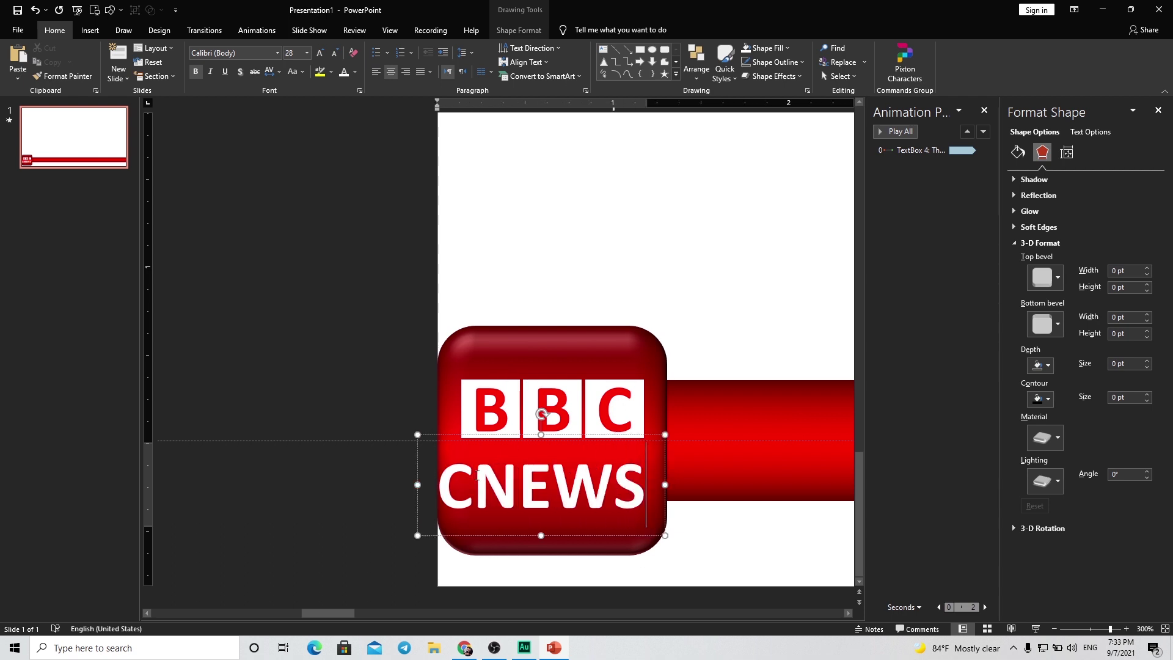
{"action": "left_click_drag", "start_coordinate": [477, 475], "coordinate": [452, 477]}
{"action": "key", "text": "BackSpace"}
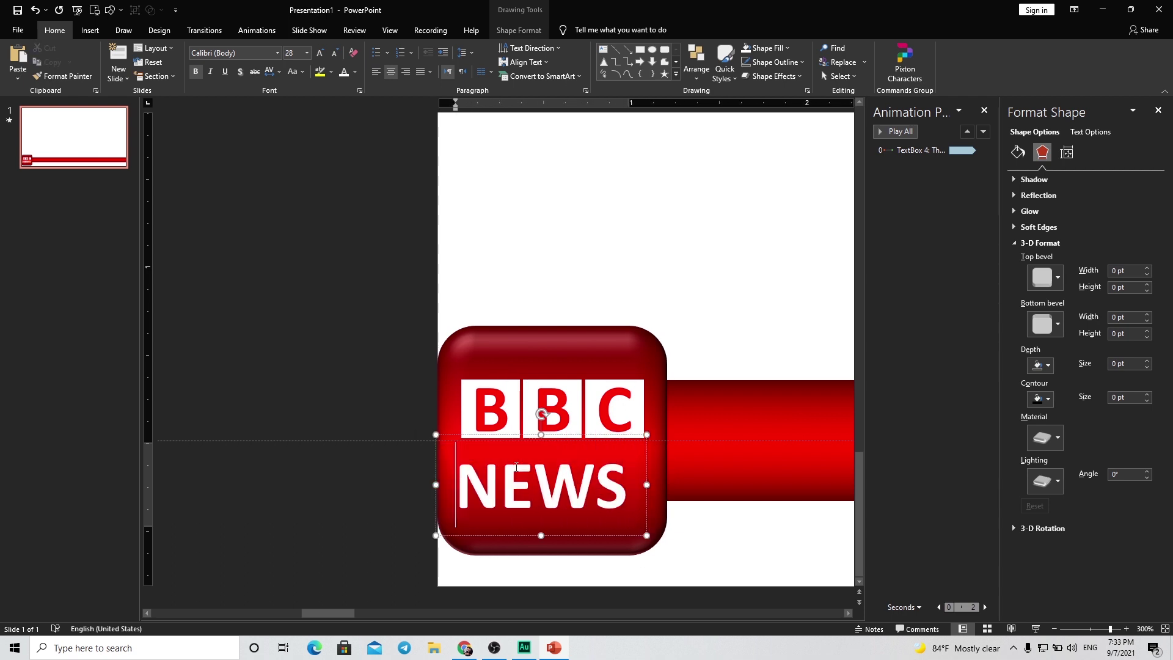
{"action": "left_click", "coordinate": [553, 434]}
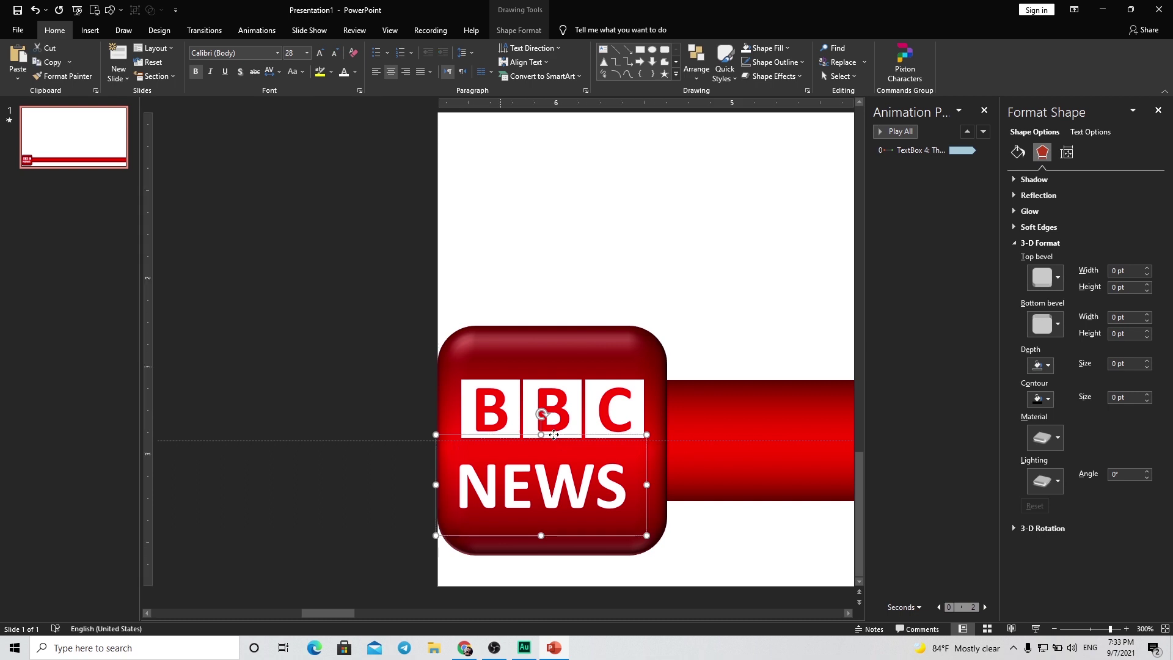
Set NEWS to 29LT Bukra Bold at 22 pt and position it beneath BBC.
{"action": "left_click", "coordinate": [276, 52]}
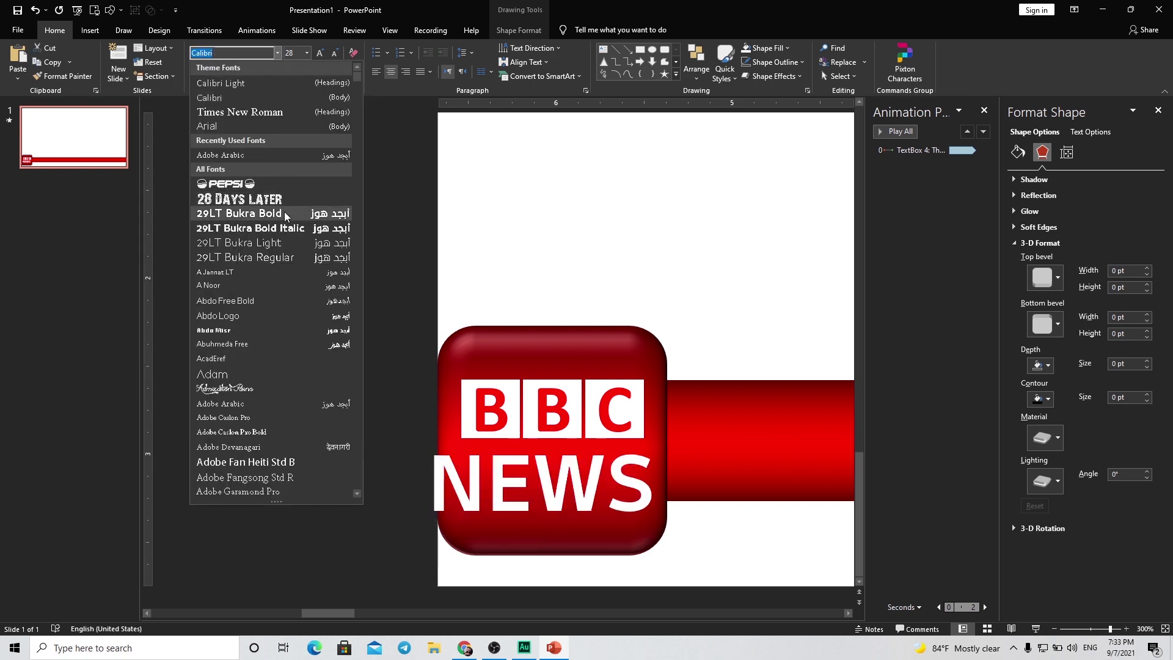
{"action": "left_click", "coordinate": [284, 213]}
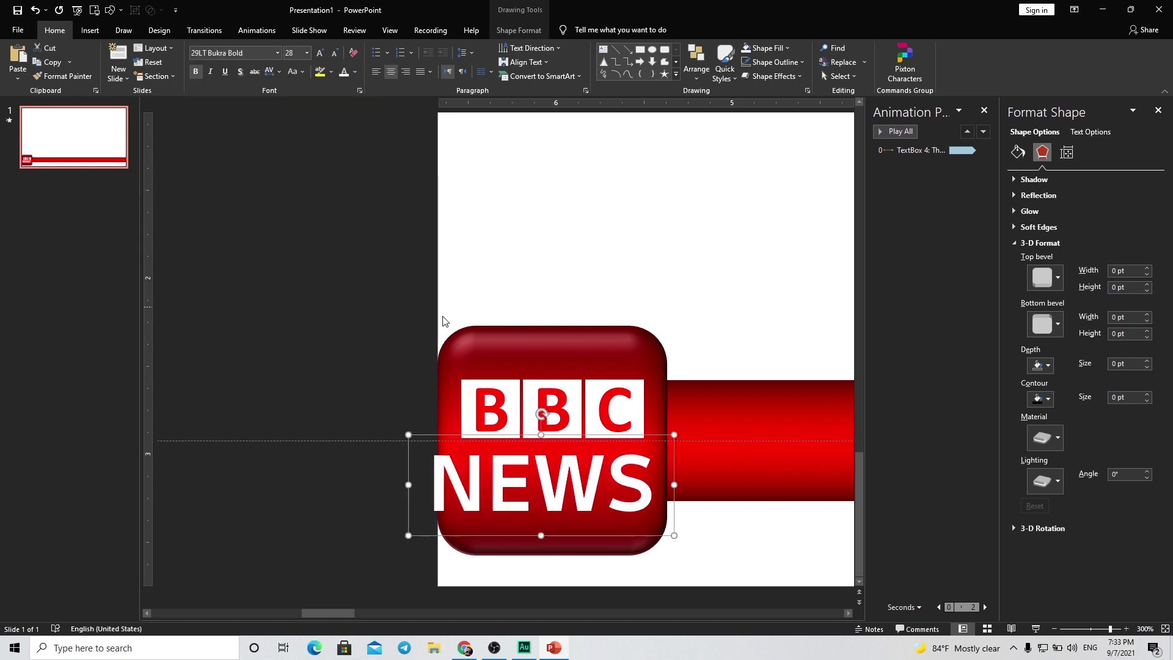
{"action": "left_click", "coordinate": [335, 55]}
{"action": "left_click", "coordinate": [336, 55]}
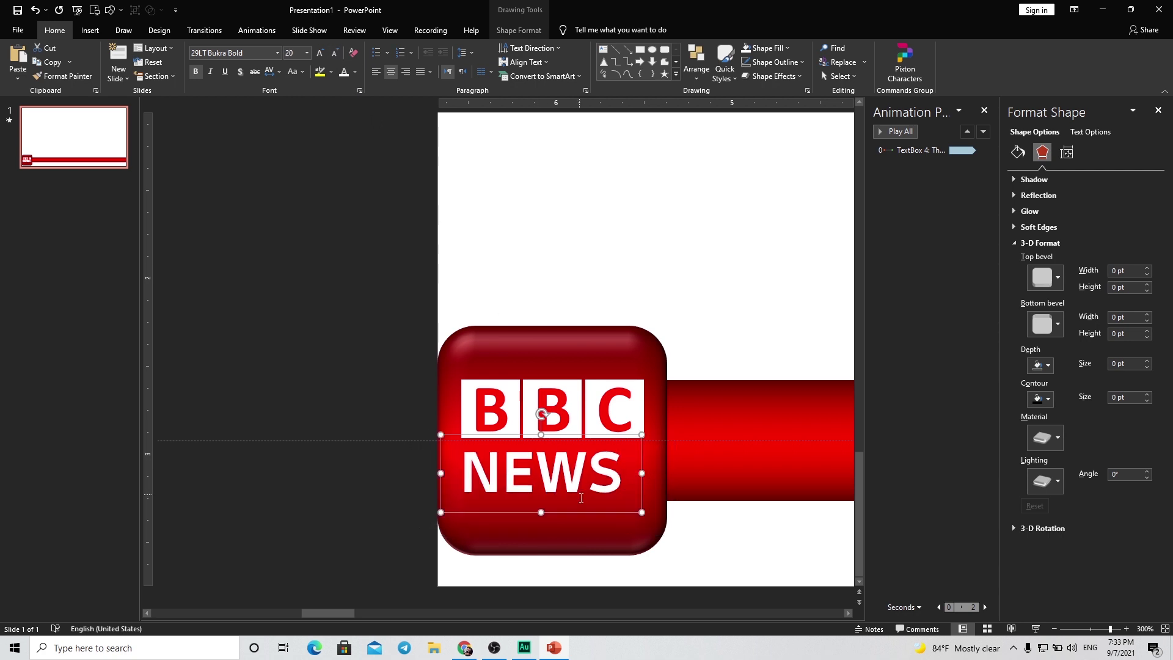
{"action": "left_click_drag", "start_coordinate": [585, 513], "coordinate": [597, 512]}
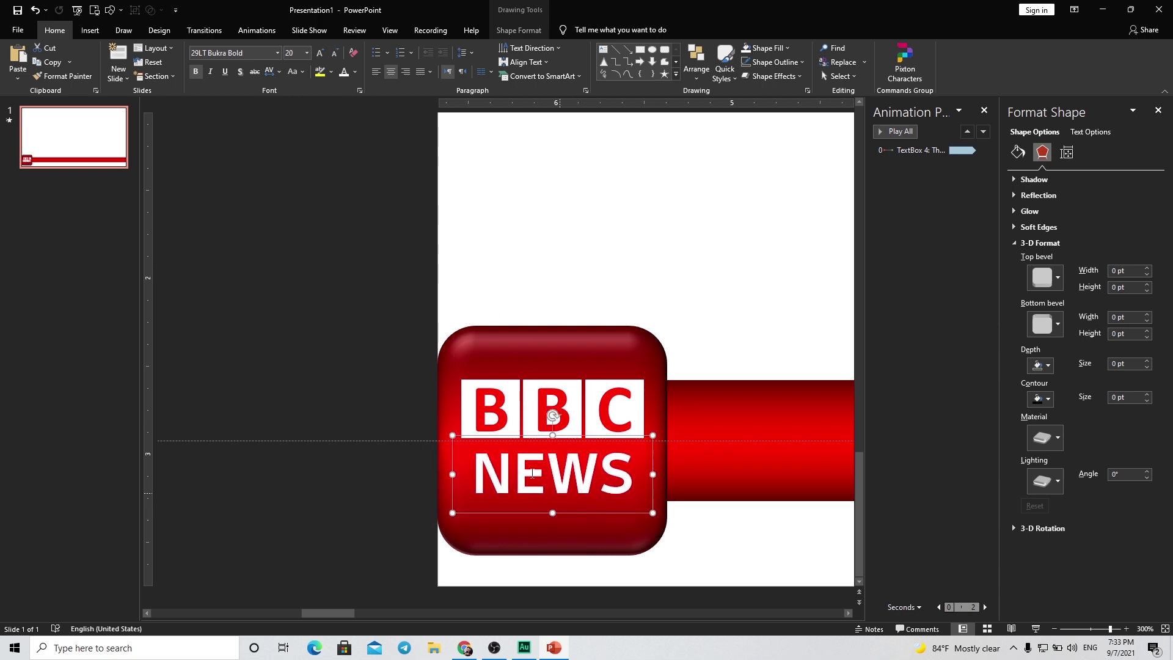
{"action": "left_click", "coordinate": [319, 59]}
{"action": "left_click", "coordinate": [290, 53]}
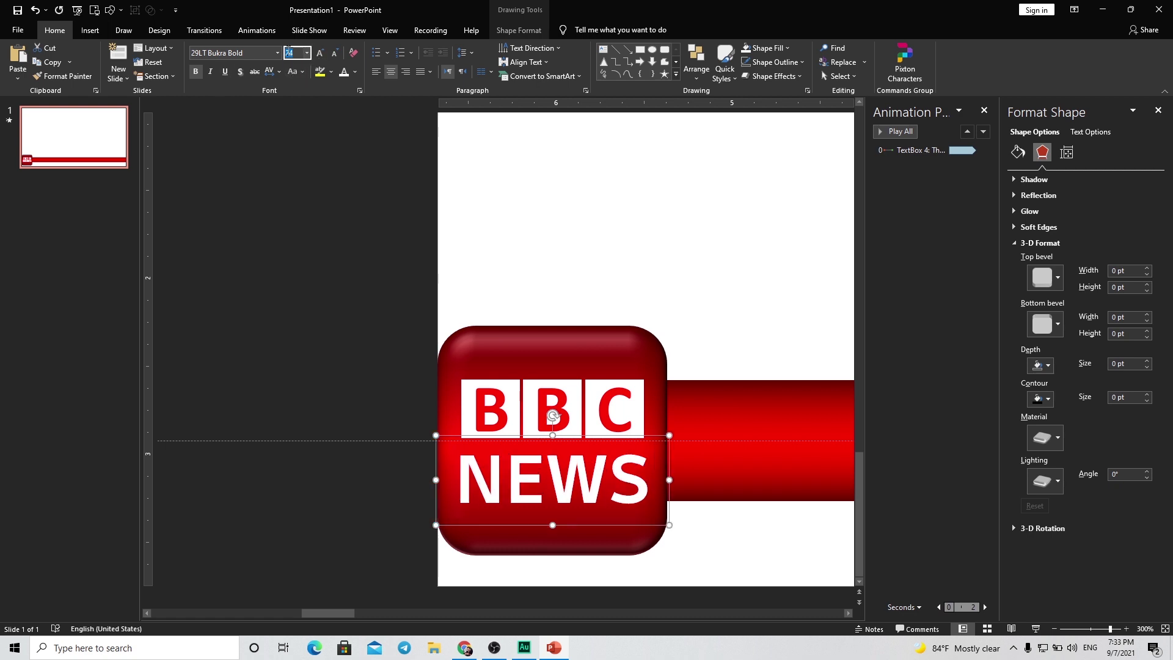
{"action": "key", "text": "Return"}
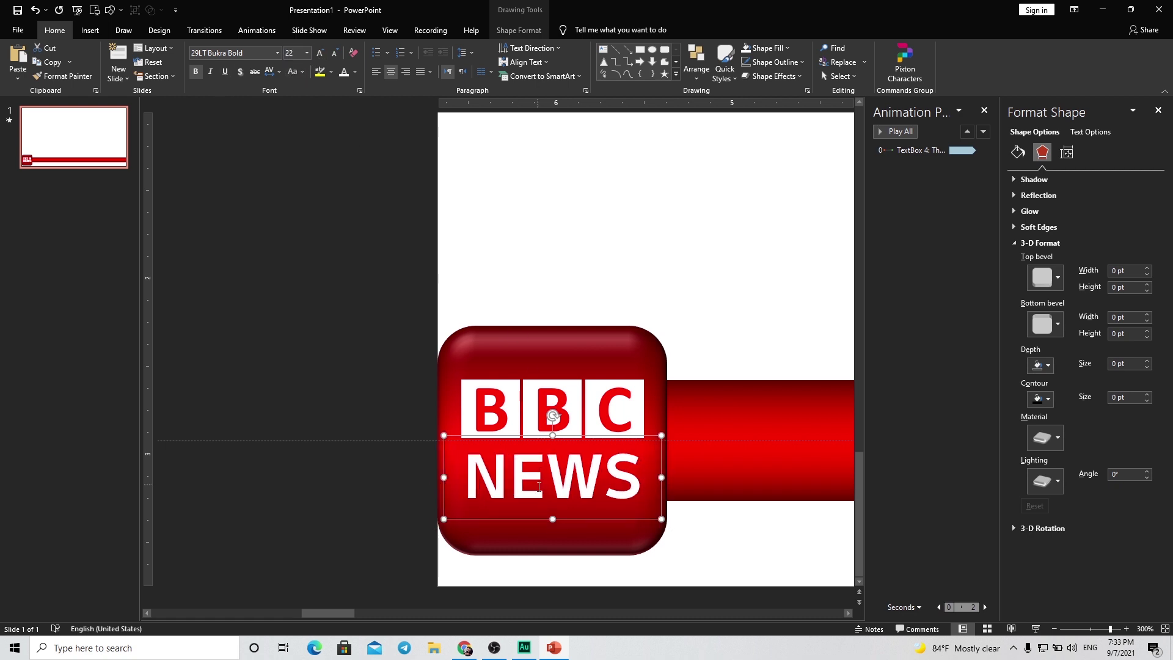
{"action": "left_click_drag", "start_coordinate": [585, 520], "coordinate": [588, 517]}
Deselect the NEWS text and start inserting a video from This Device.
{"action": "scroll", "coordinate": [587, 515], "scroll_direction": "down", "scroll_amount": 20}
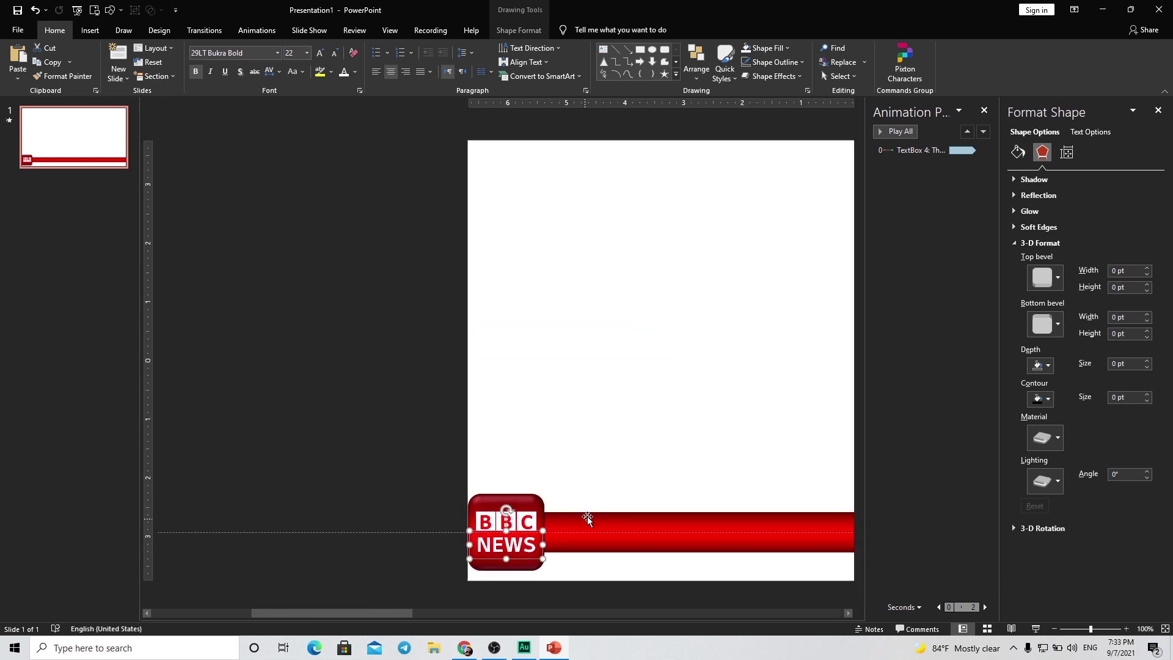
{"action": "left_click", "coordinate": [624, 467]}
{"action": "scroll", "coordinate": [624, 468], "scroll_direction": "down", "scroll_amount": 3}
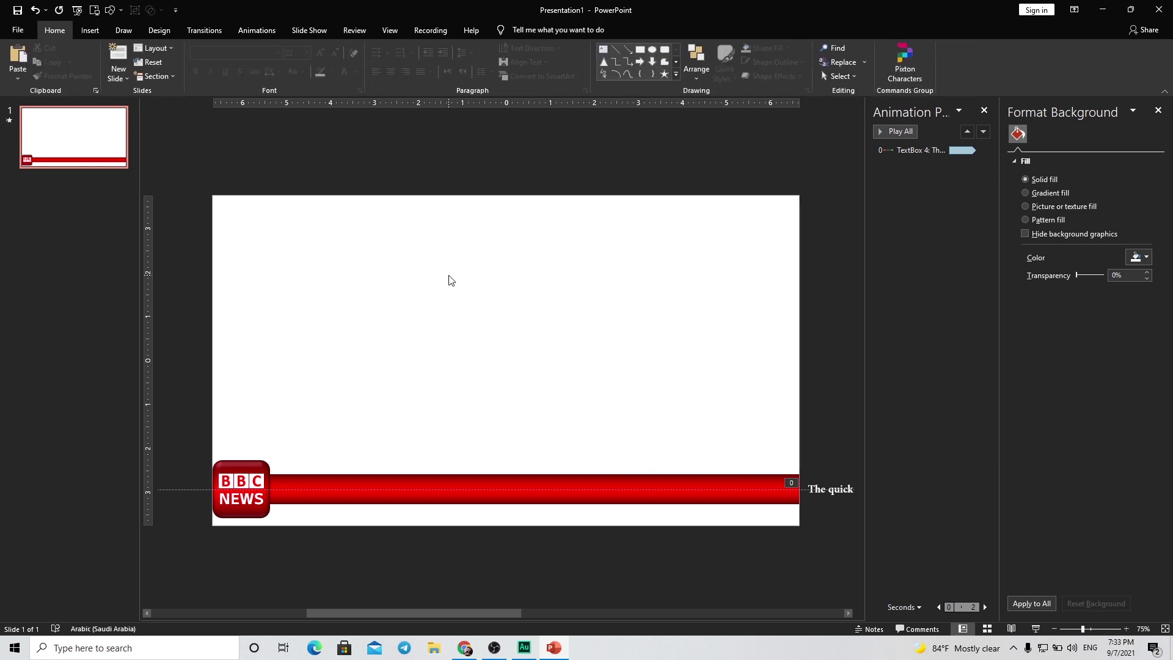
{"action": "left_click", "coordinate": [90, 33]}
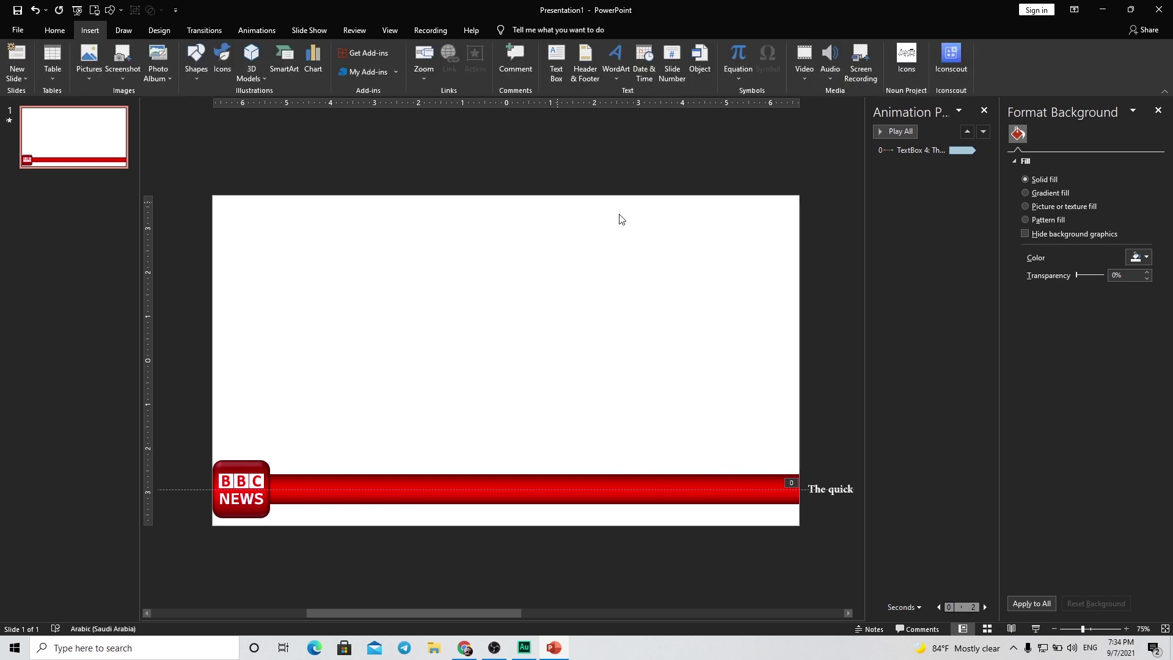
{"action": "left_click", "coordinate": [807, 78]}
{"action": "left_click", "coordinate": [816, 106]}
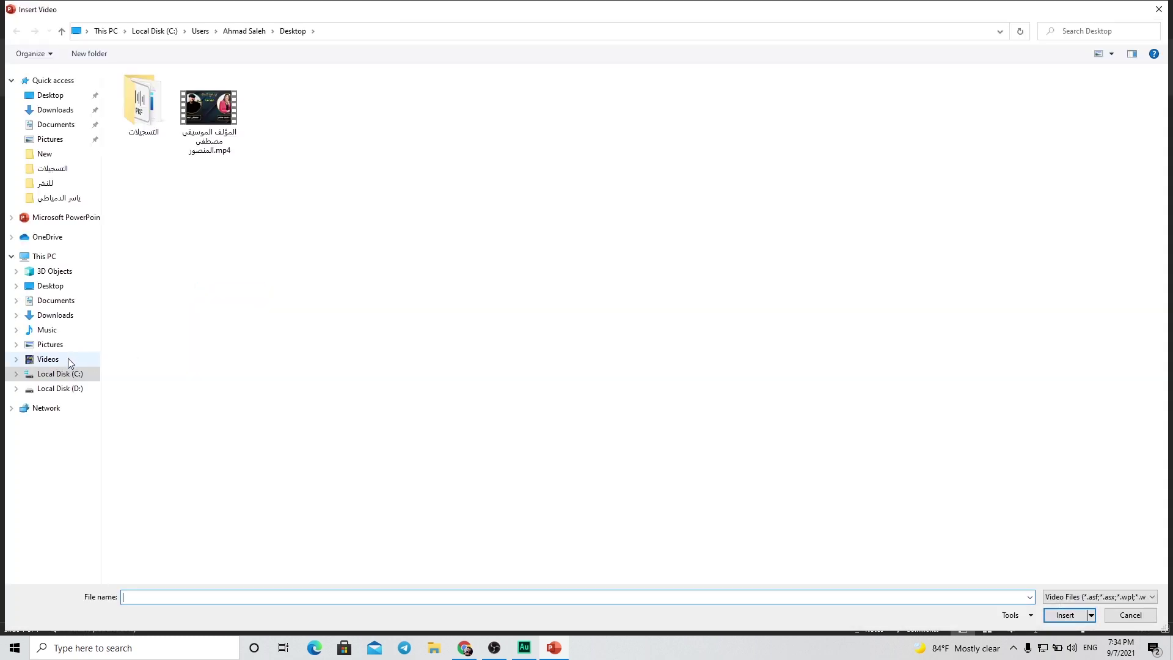
Browse Local Disk (D:) through حكاية شغف > موسيقا > 2 and insert Driving_at_Sunset.mp4.
{"action": "left_click", "coordinate": [61, 387]}
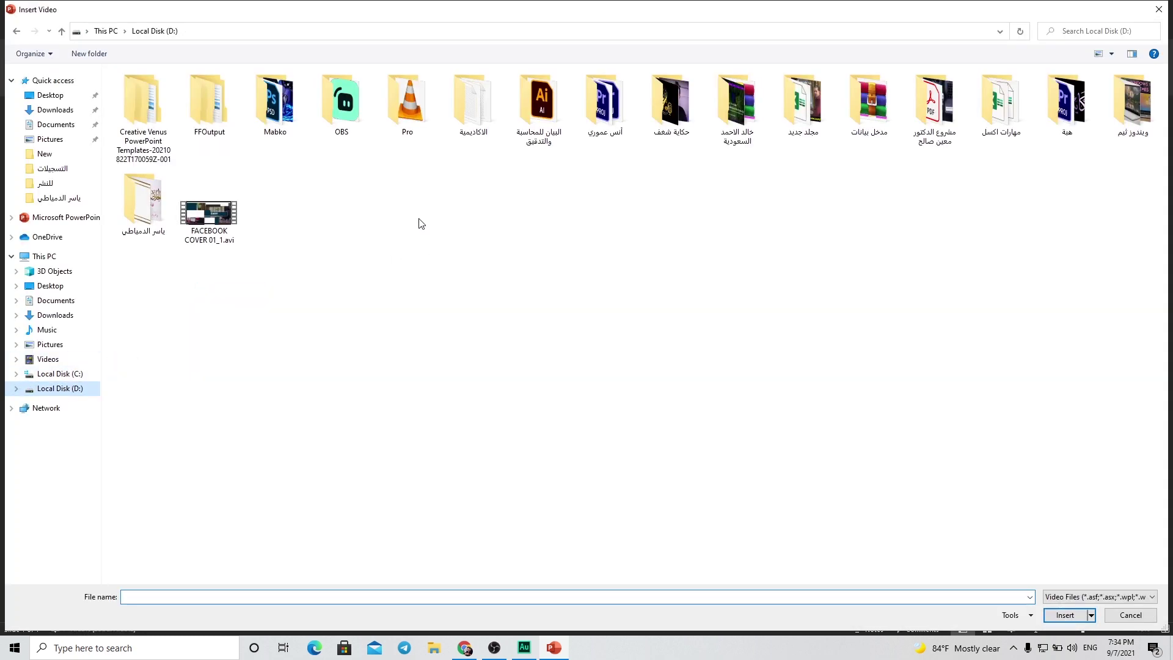
{"action": "double_click", "coordinate": [671, 101]}
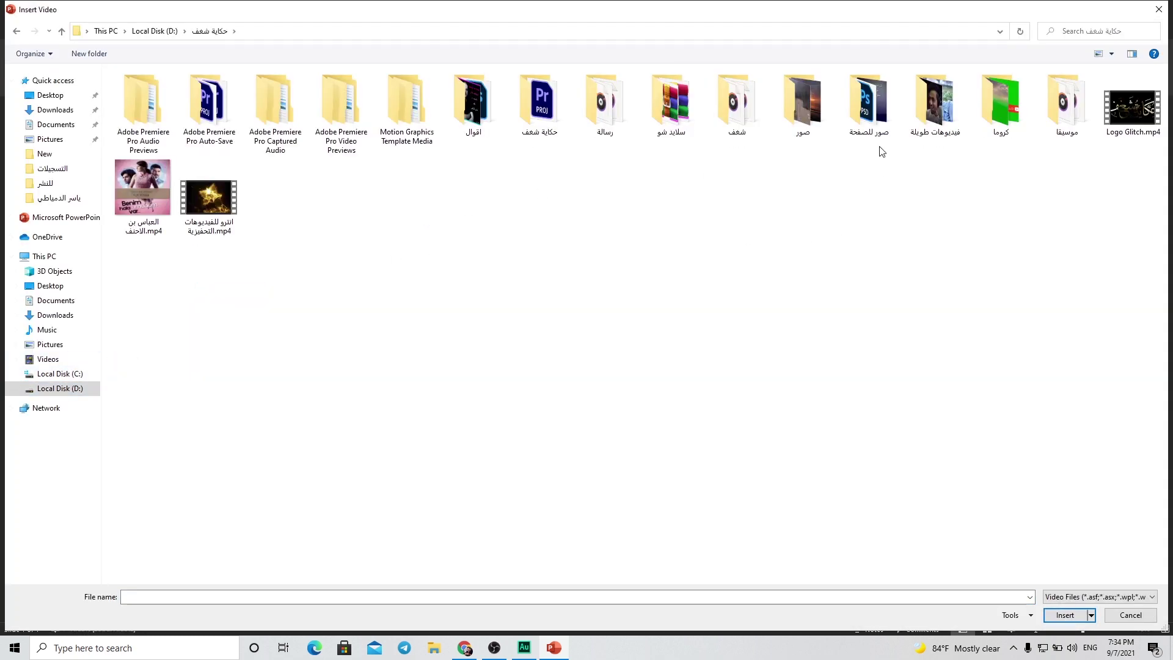
{"action": "double_click", "coordinate": [1046, 123]}
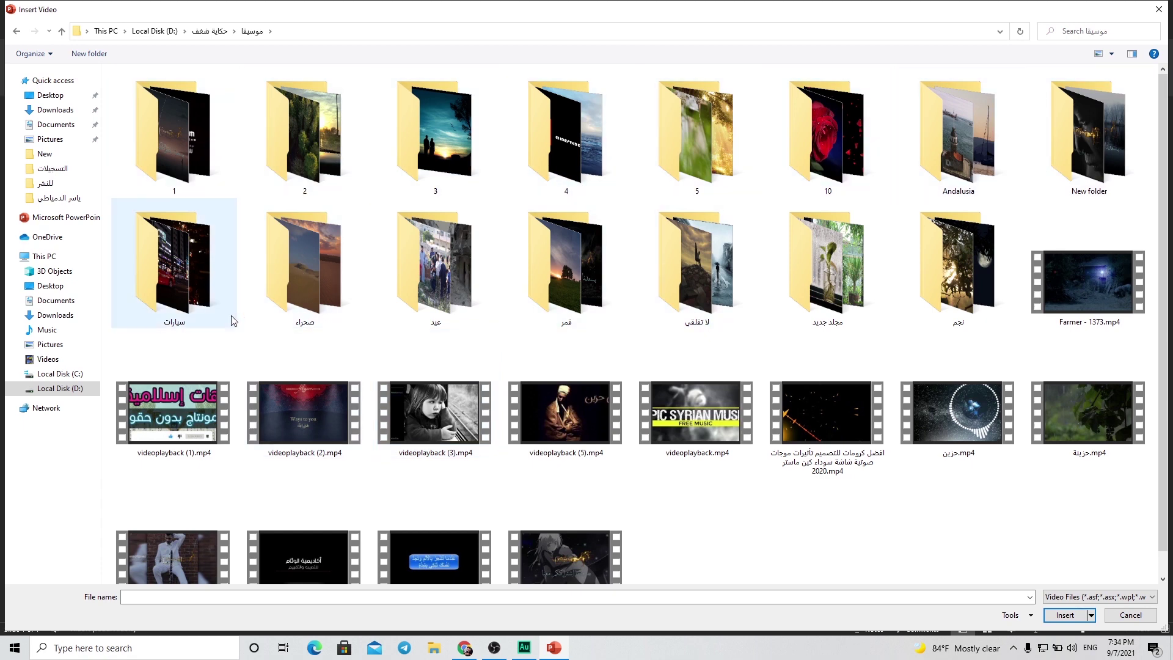
{"action": "double_click", "coordinate": [308, 147]}
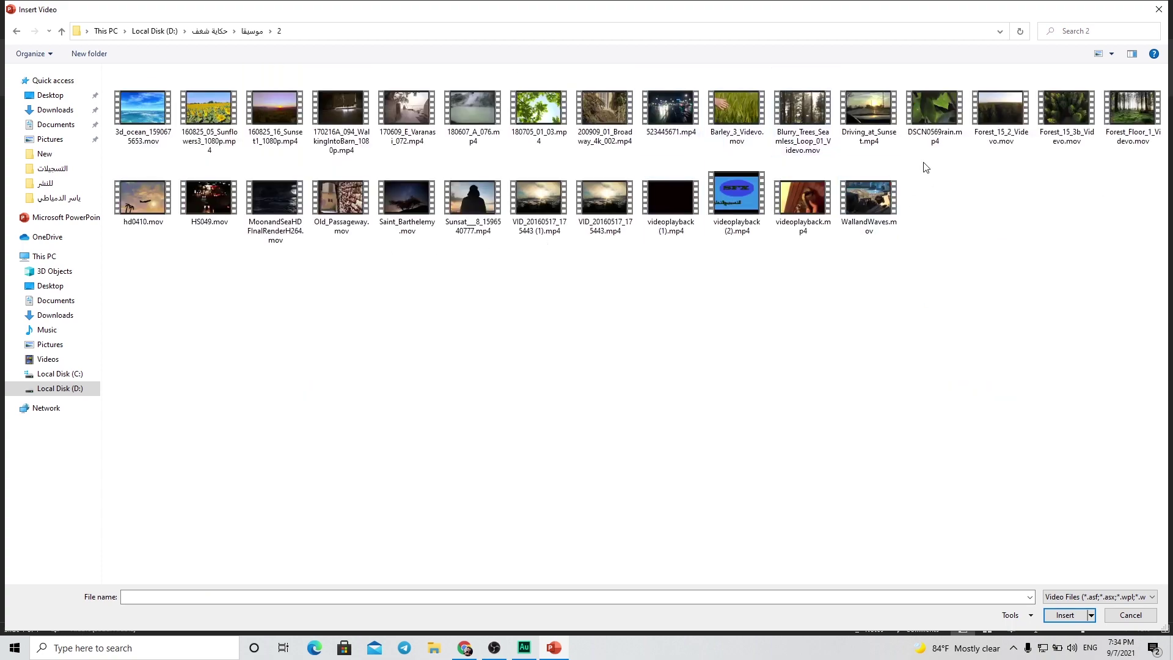
{"action": "double_click", "coordinate": [869, 113]}
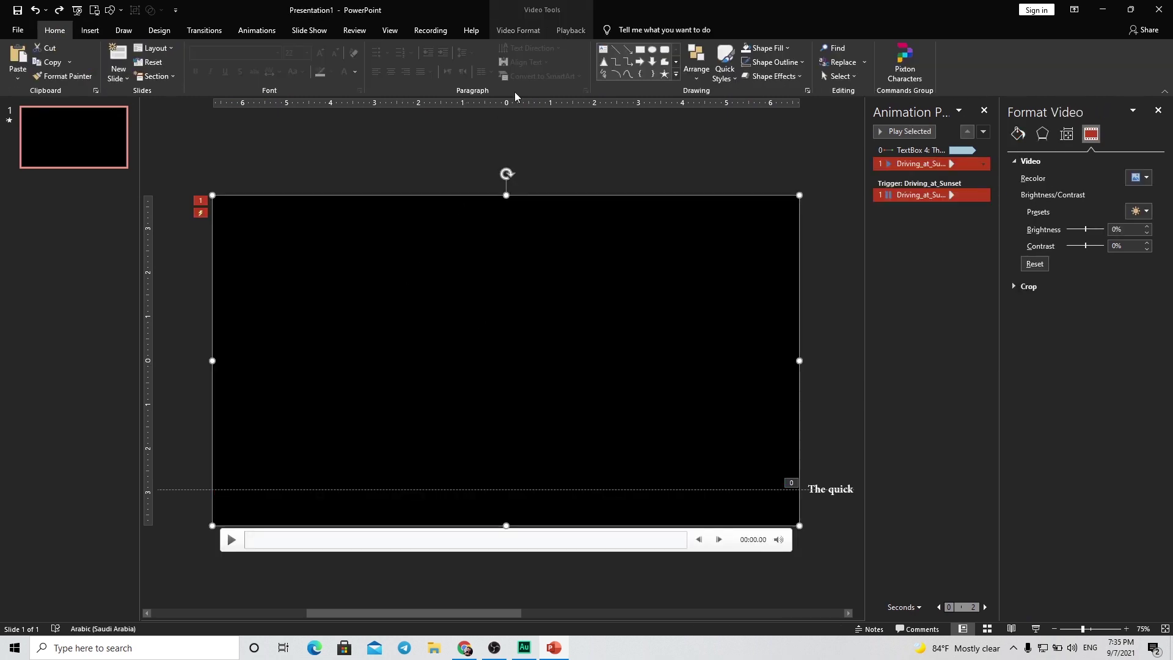
Send the sunset video to the back, behind the BBC NEWS logo and ticker.
{"action": "left_click", "coordinate": [519, 31]}
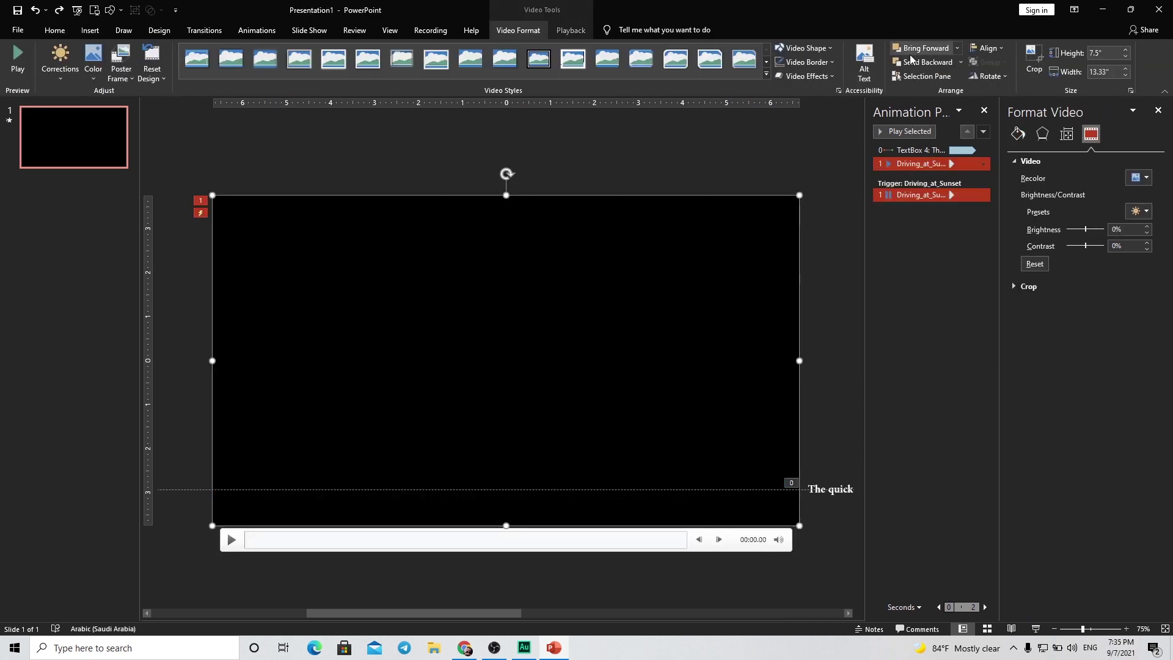
{"action": "left_click", "coordinate": [960, 62]}
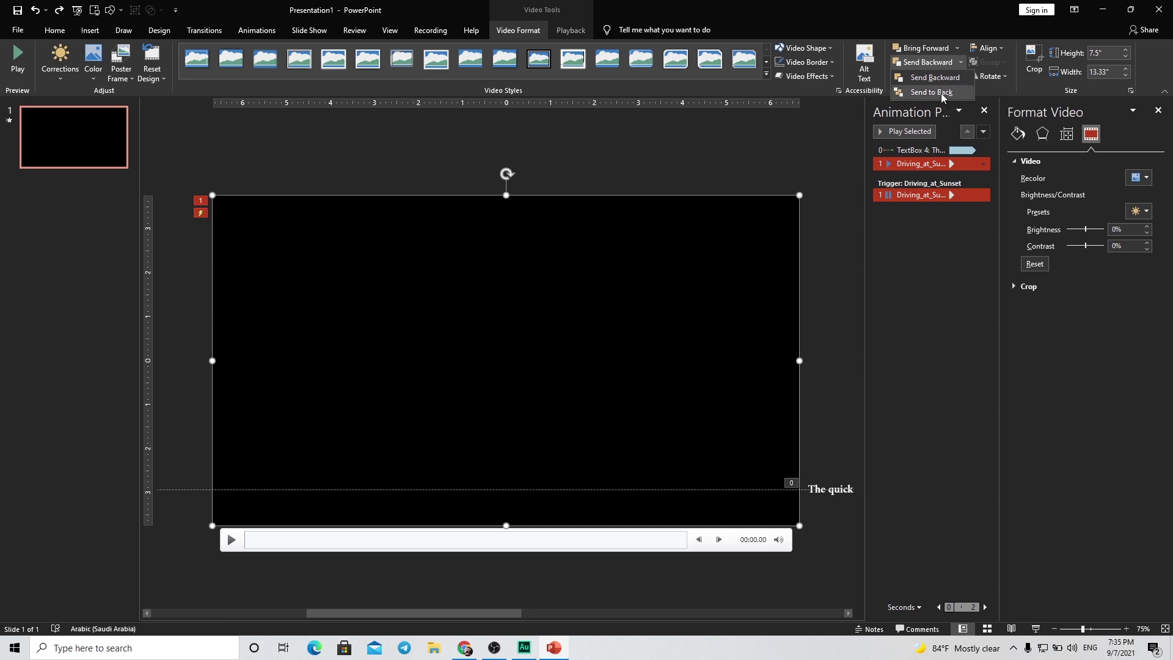
{"action": "left_click", "coordinate": [931, 92]}
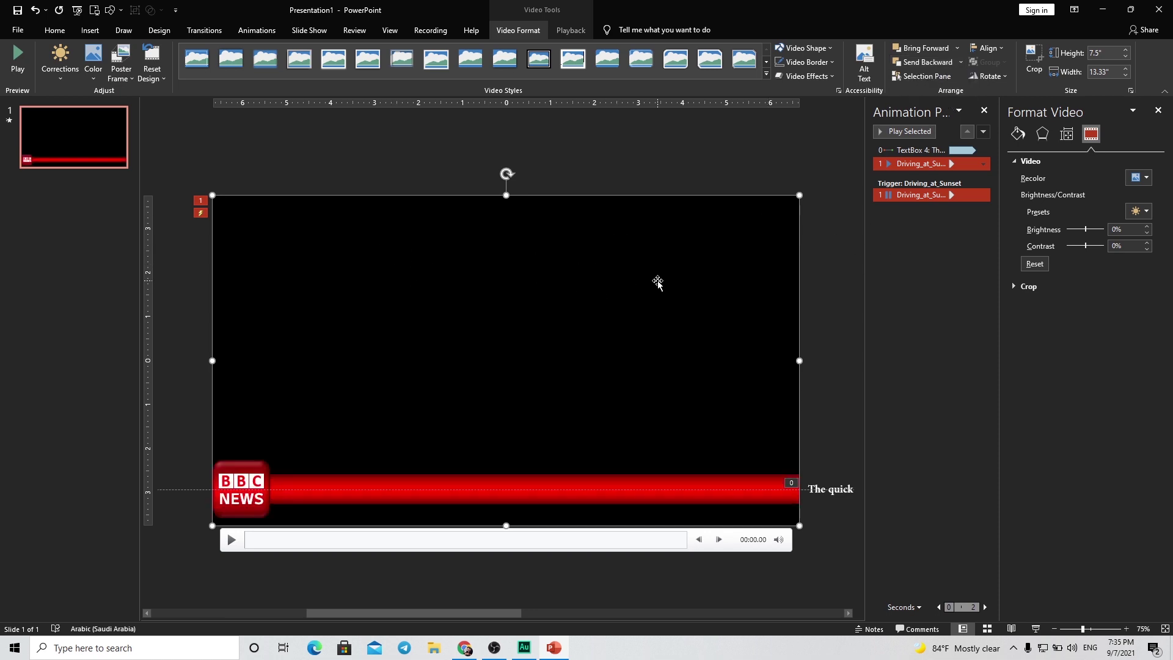
Remove the video's trigger animation and set its Playback Start to Automatically.
{"action": "left_click", "coordinate": [925, 238]}
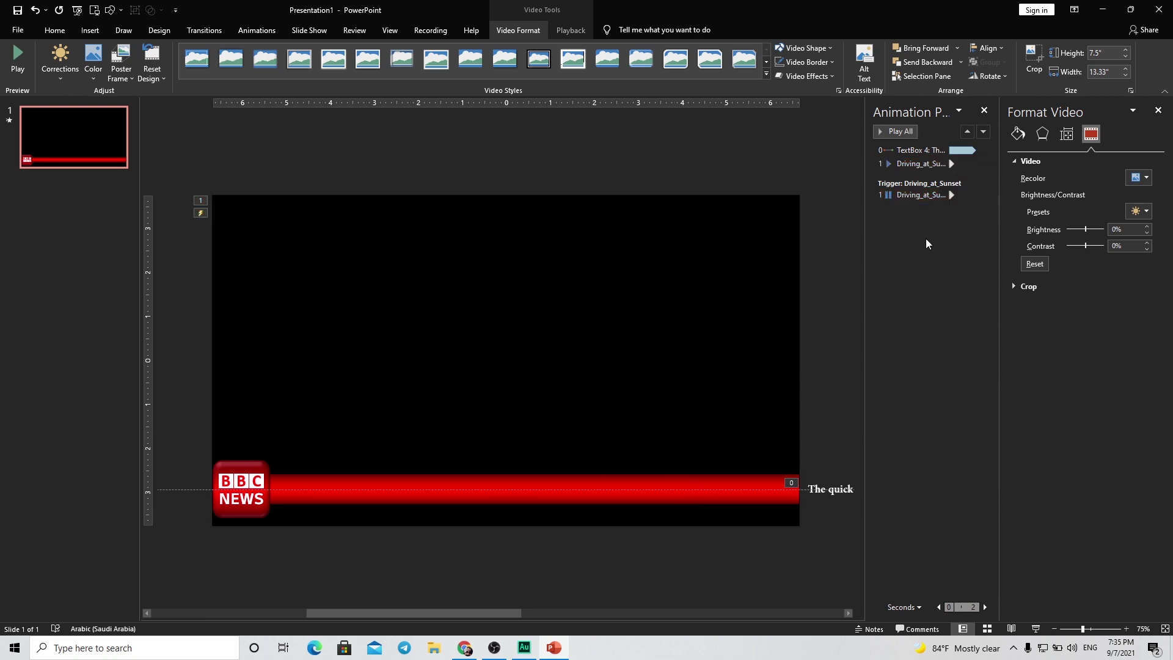
{"action": "left_click", "coordinate": [984, 196]}
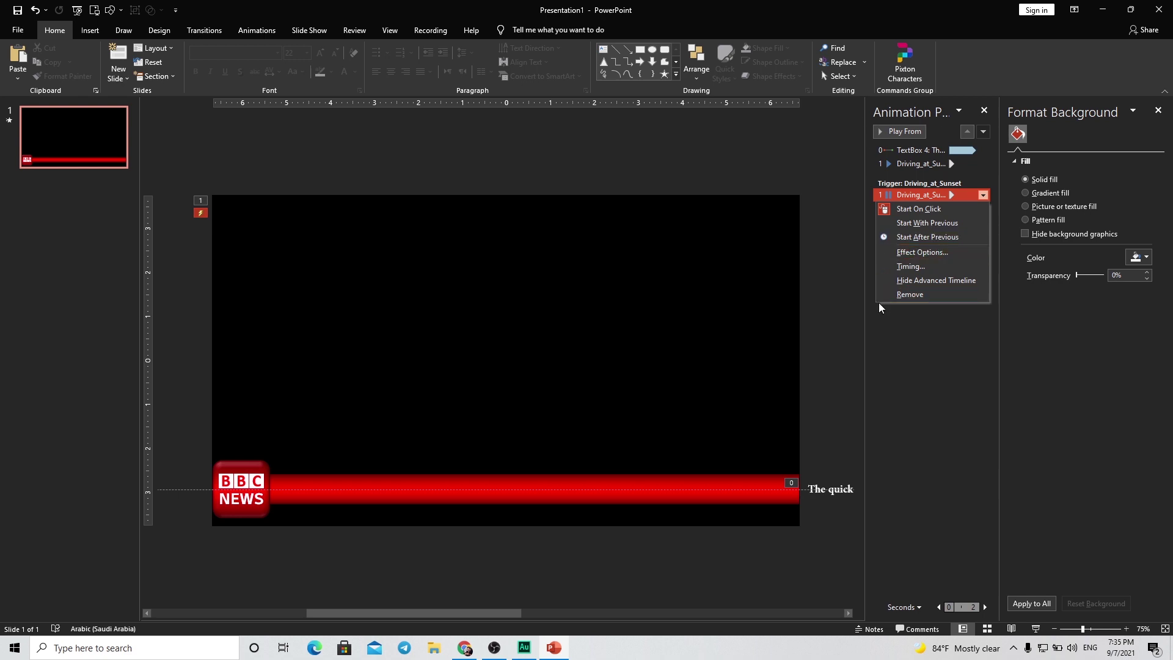
{"action": "left_click", "coordinate": [896, 294]}
{"action": "left_click", "coordinate": [552, 234]}
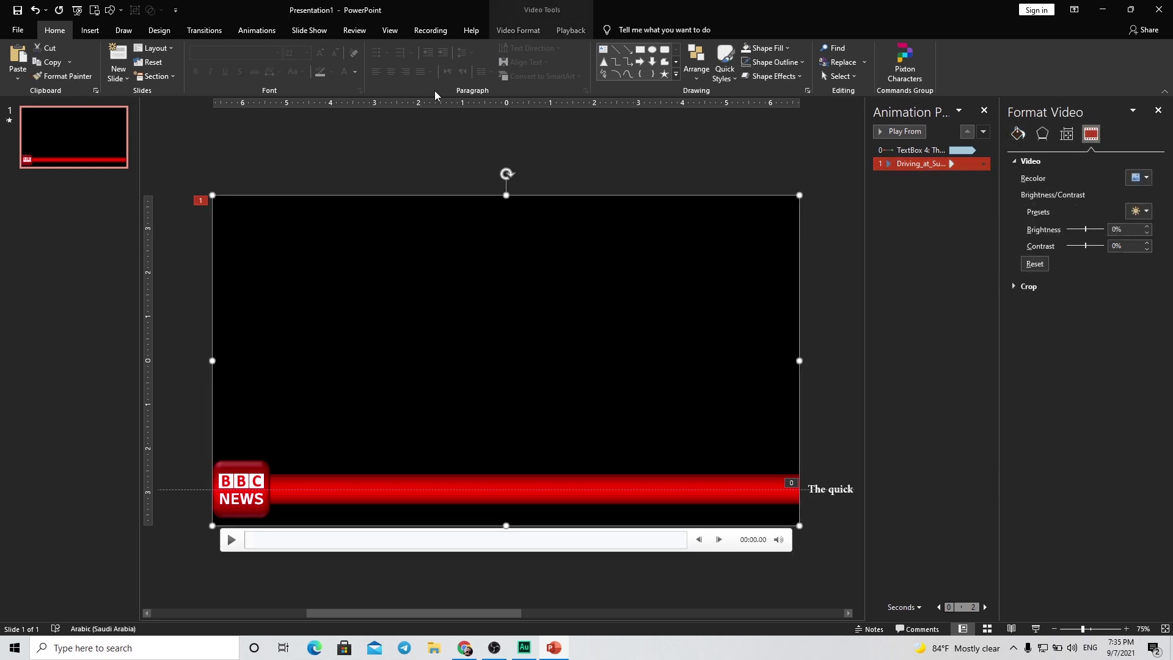
{"action": "left_click", "coordinate": [571, 30]}
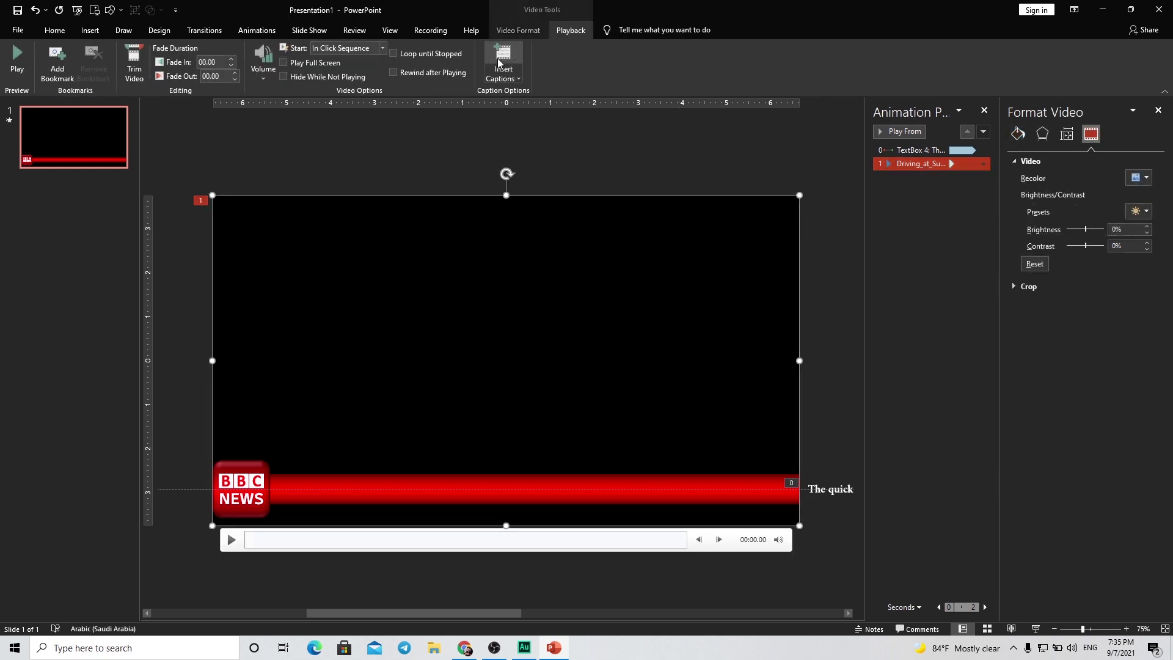
{"action": "left_click", "coordinate": [386, 48]}
{"action": "left_click", "coordinate": [354, 68]}
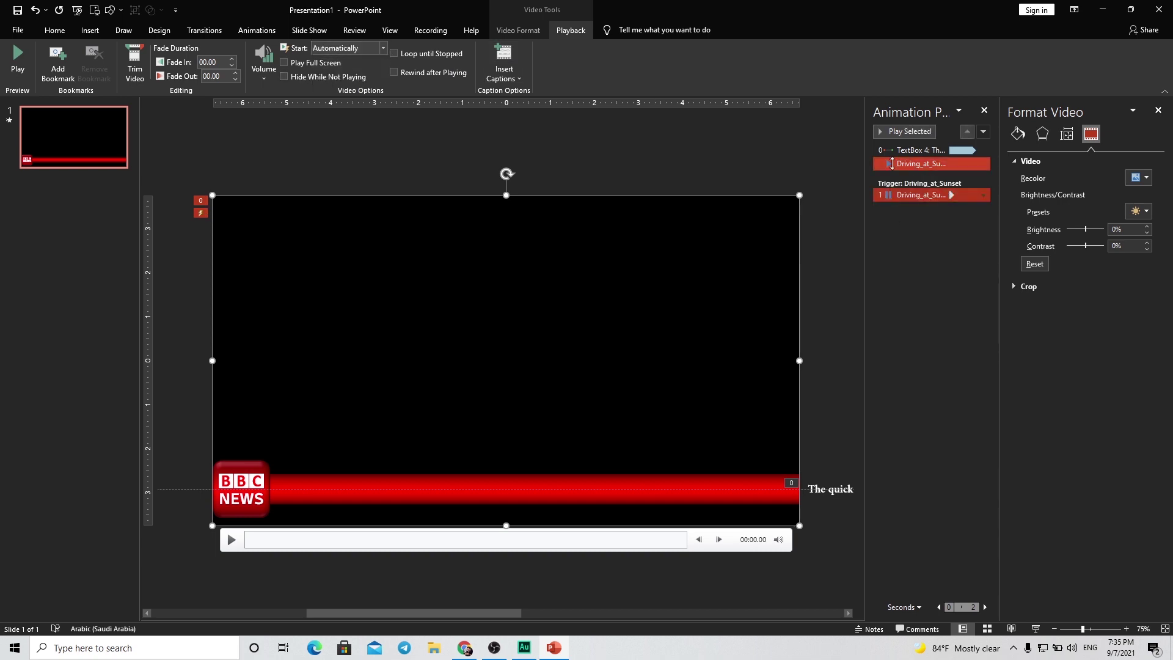
Delete the new trigger animation and move the video animation ahead of the ticker's TextBox 4.
{"action": "left_click", "coordinate": [930, 217]}
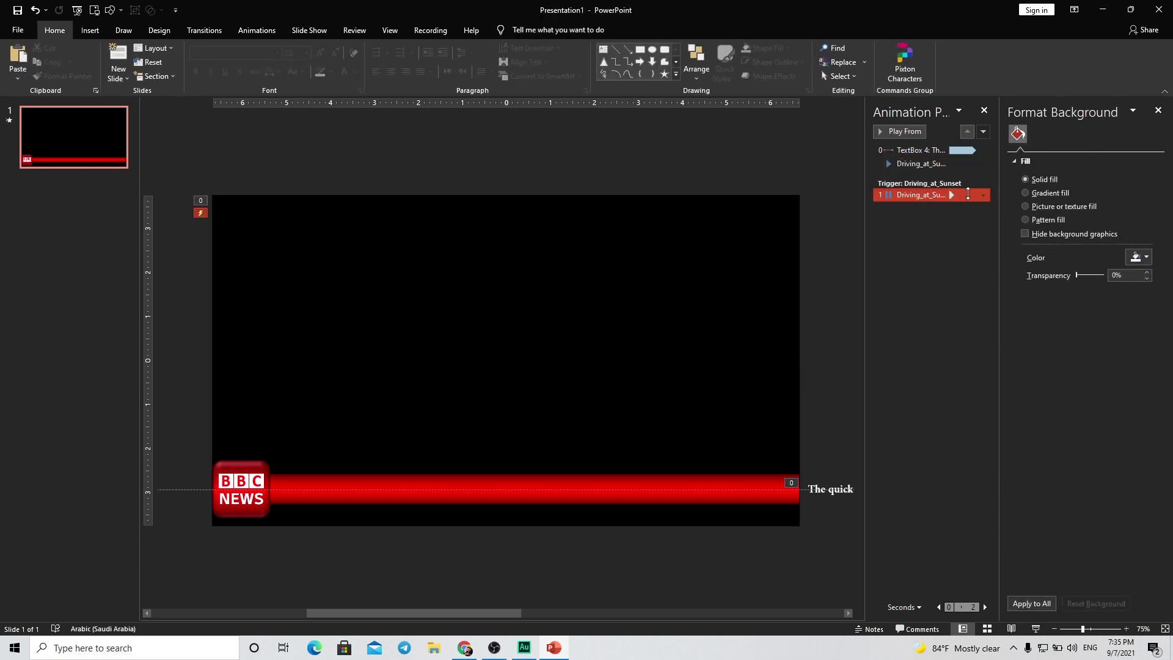
{"action": "left_click", "coordinate": [984, 195]}
{"action": "left_click", "coordinate": [926, 289]}
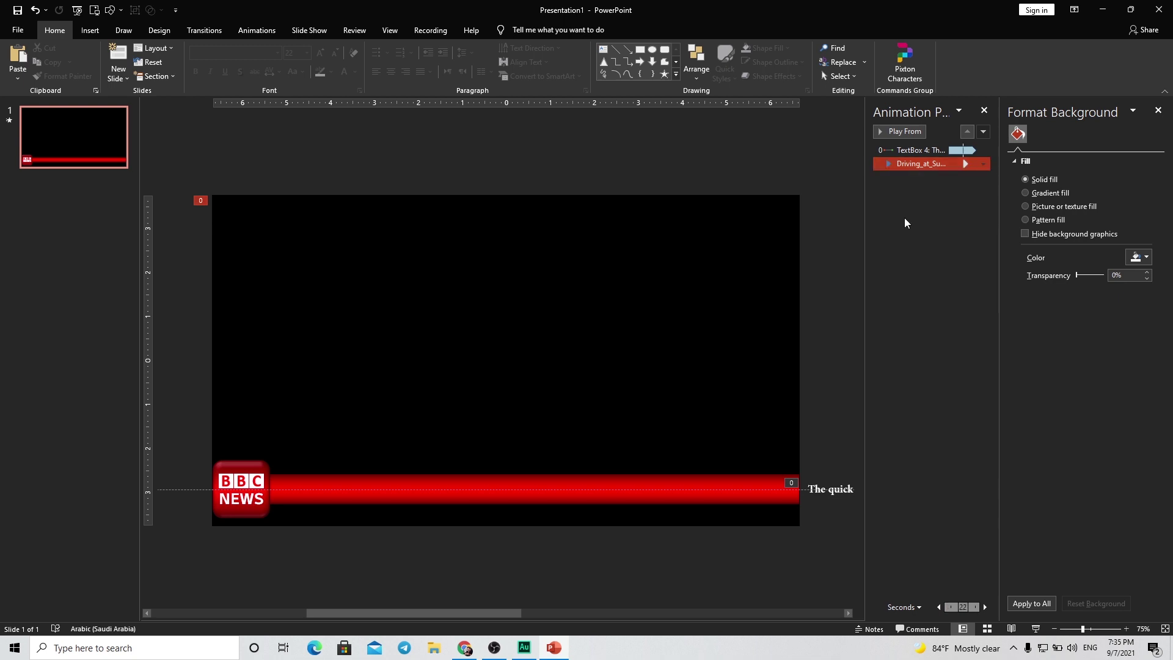
{"action": "left_click_drag", "start_coordinate": [913, 152], "coordinate": [912, 150]}
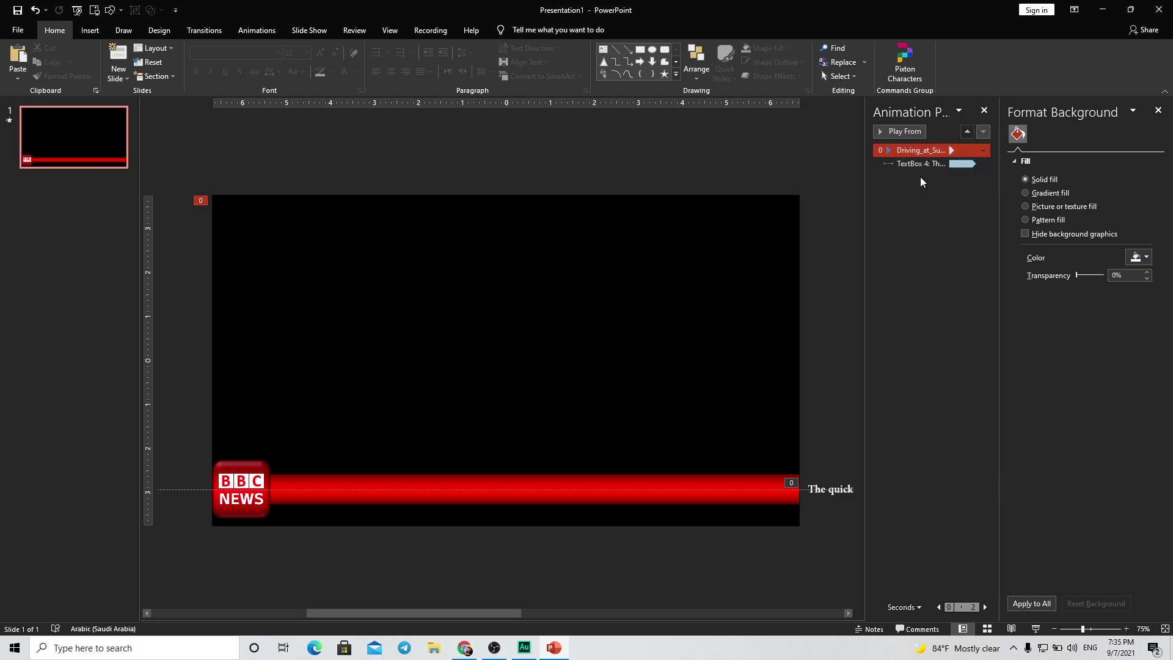
Start the slide show to preview the sunset video playing beneath the BBC NEWS logo and ticker.
{"action": "left_click", "coordinate": [1032, 627]}
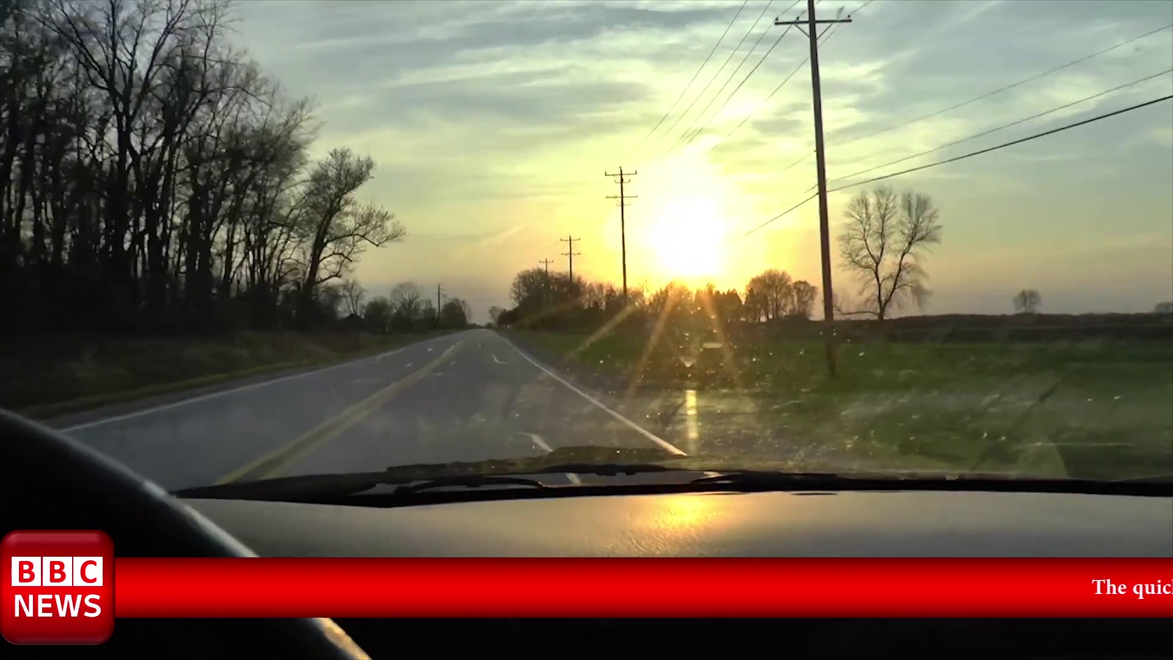